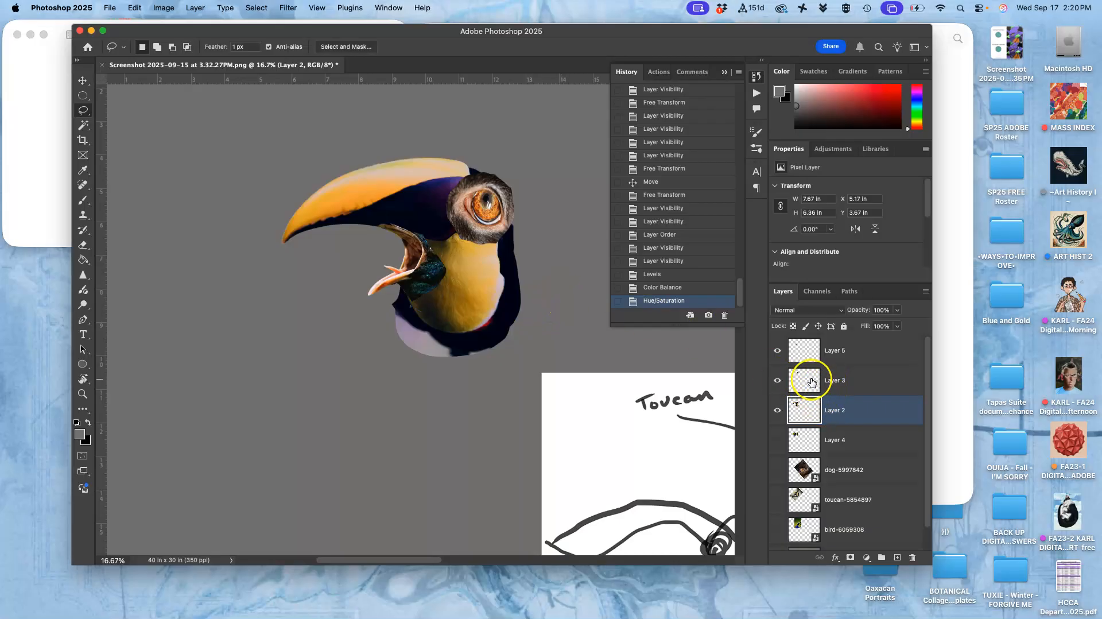
Identify Layer 3 and Layer 5 by switching their visibility off and on, and select Layer 5
left_click(777, 382)
left_click(777, 381)
left_click(778, 351)
left_click(778, 351)
left_click(832, 351)
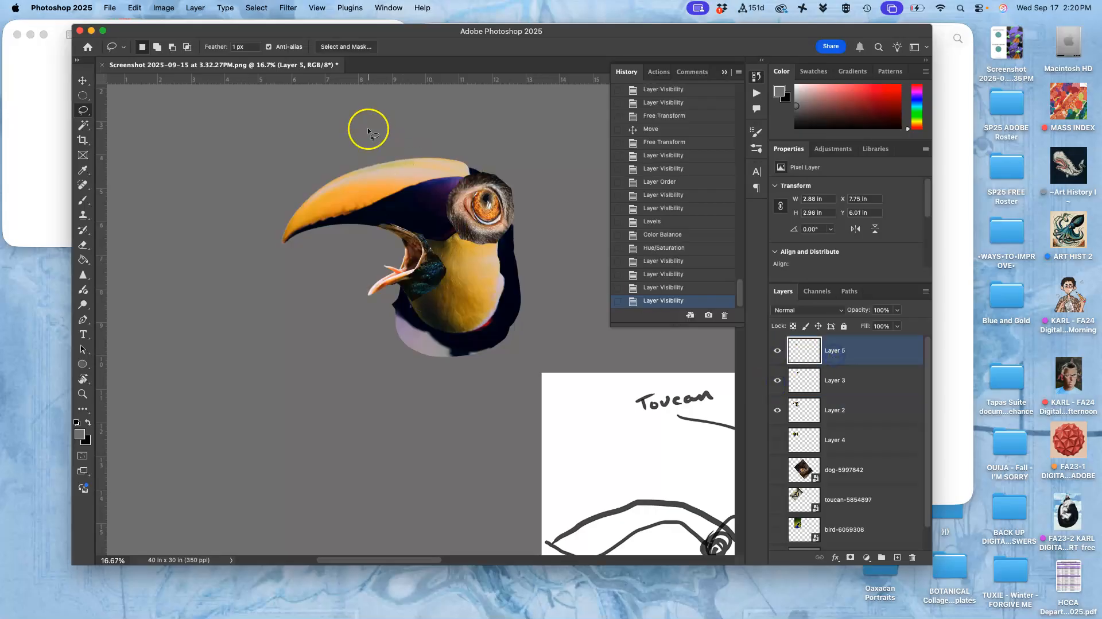
key("super+plus")
key("super+plus")
scroll(366, 136, "up", 5)
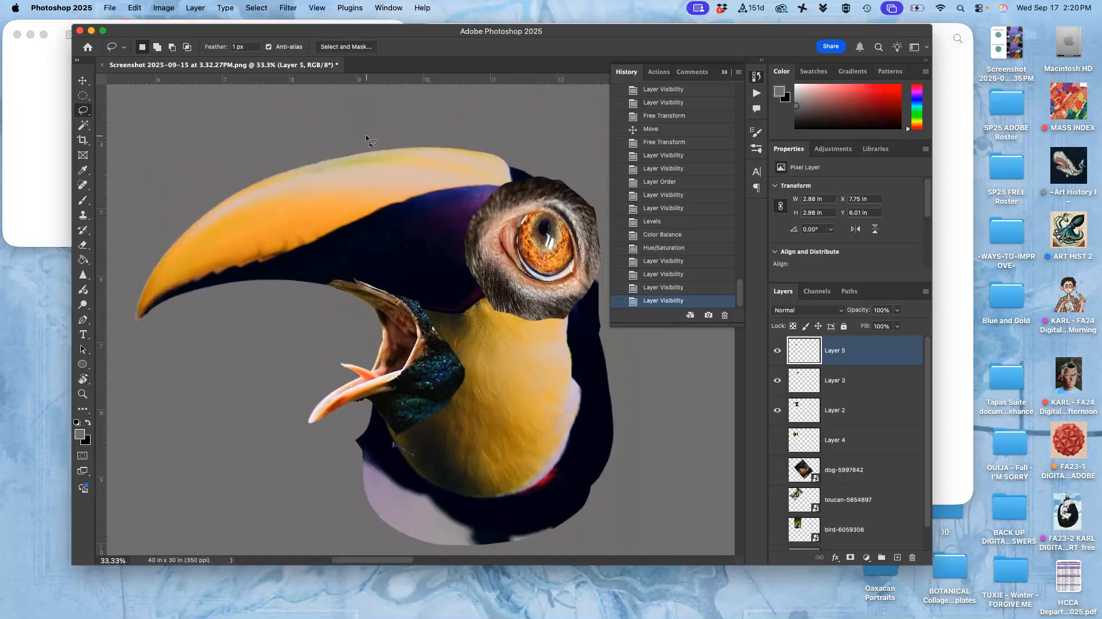
Apply a Levels adjustment to the open-mouth piece on Layer 5 with midtones at 1.03 and output white at 241
left_click(174, 9)
mouse_move(200, 42)
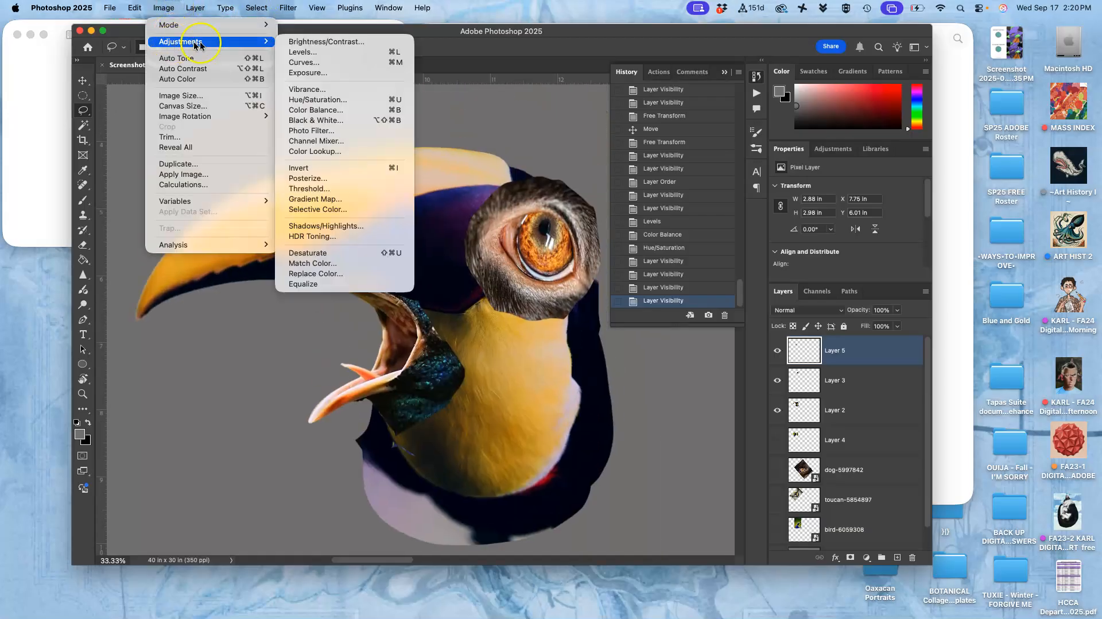
left_click(297, 52)
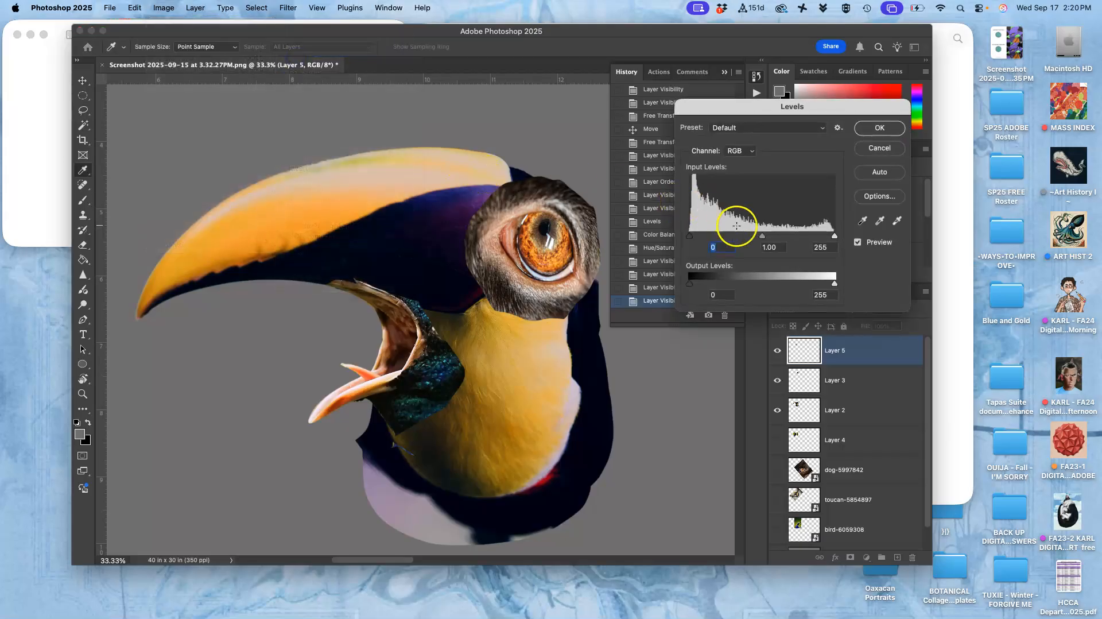
mouse_move(764, 234)
left_mouse_down()
mouse_move(744, 236)
mouse_move(762, 236)
left_mouse_up()
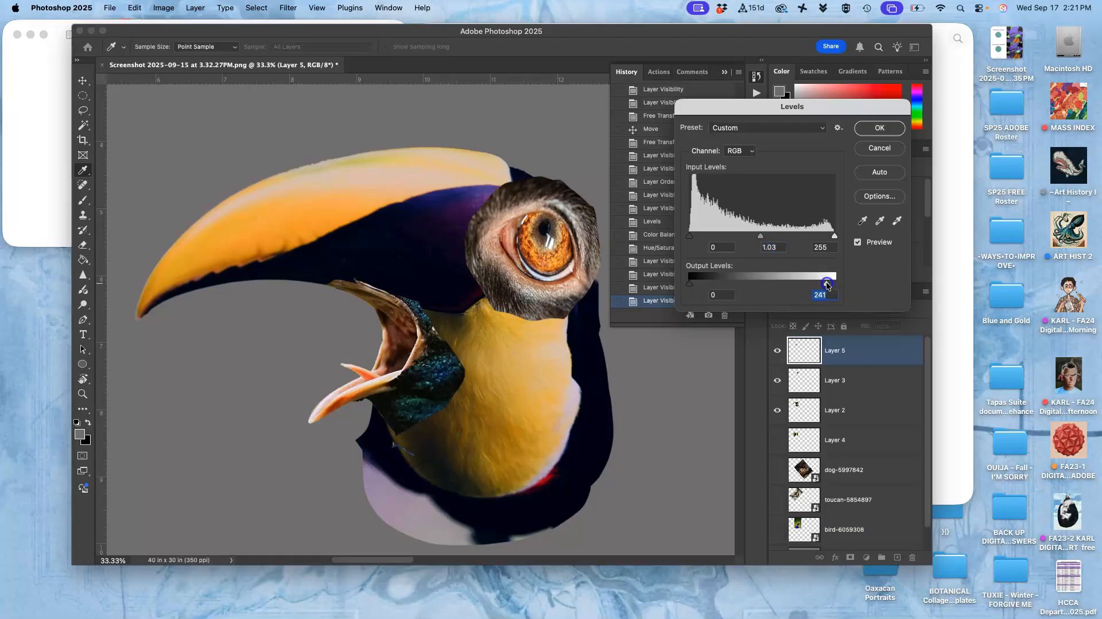
left_click(880, 128)
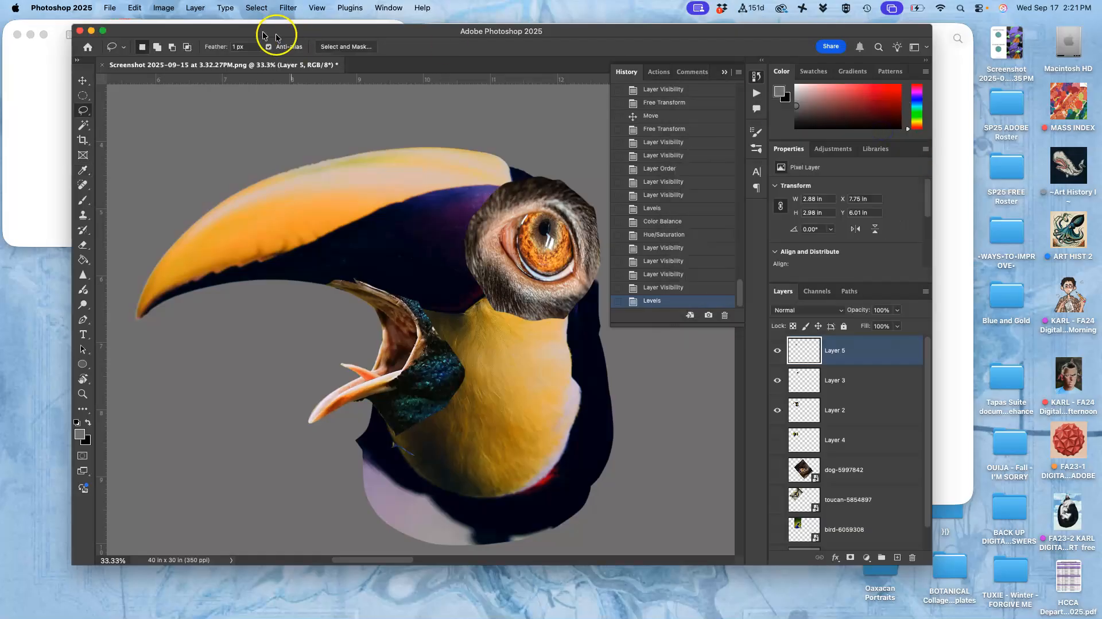
Apply Color Balance to Layer 5's midtones with cyan-red at -11 and magenta-green at -8
left_click(165, 7)
mouse_move(189, 42)
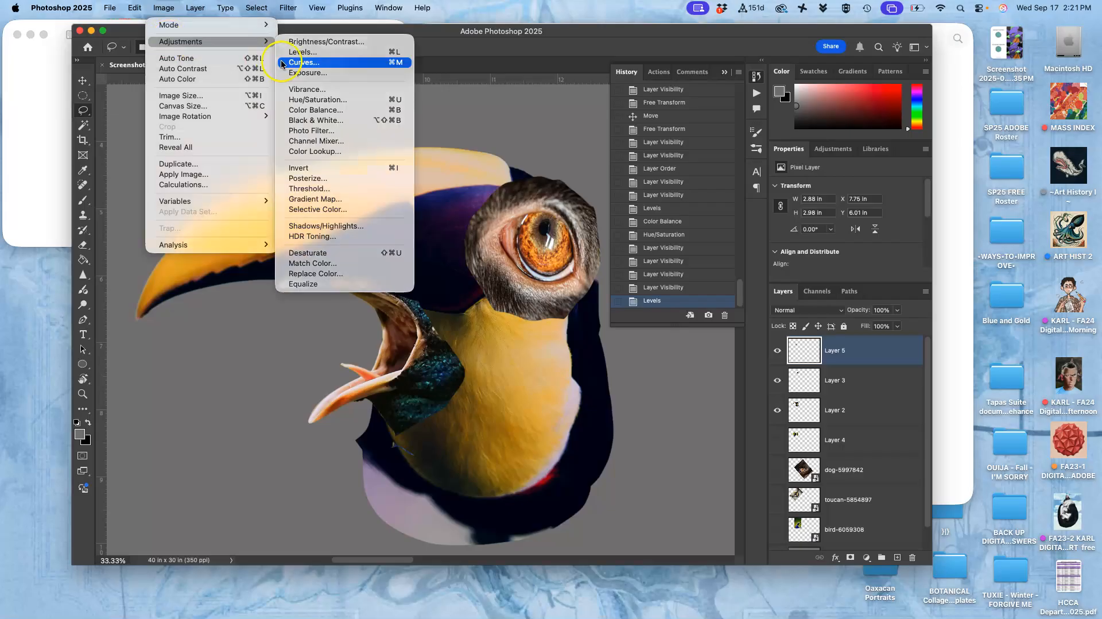
left_click(308, 110)
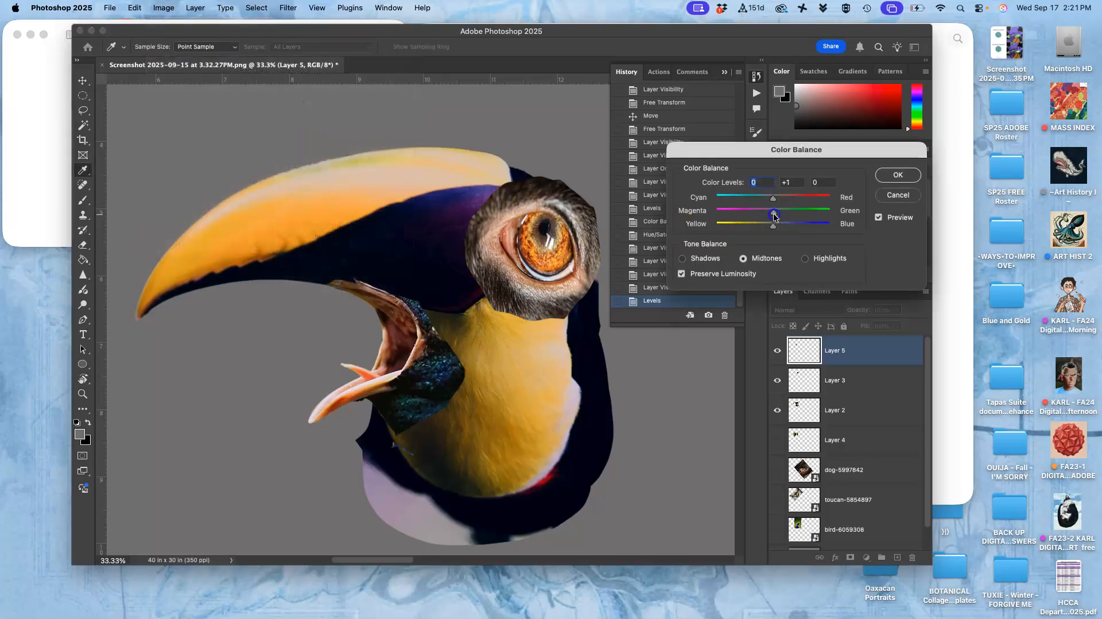
left_click_drag(768, 214, 768, 213)
left_click_drag(774, 200, 766, 201)
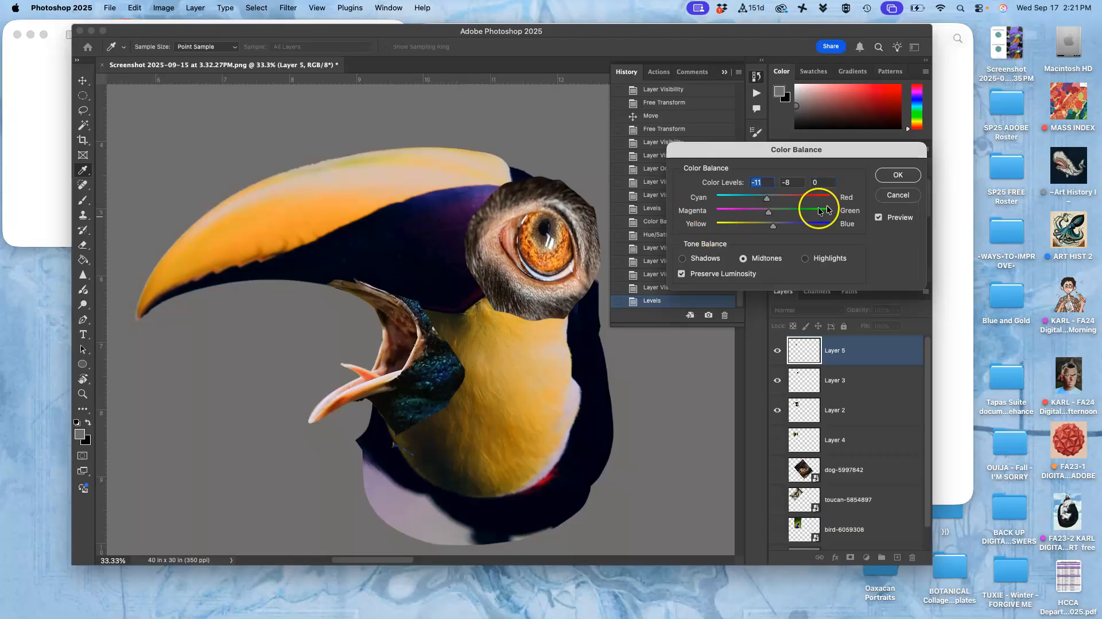
left_click(896, 175)
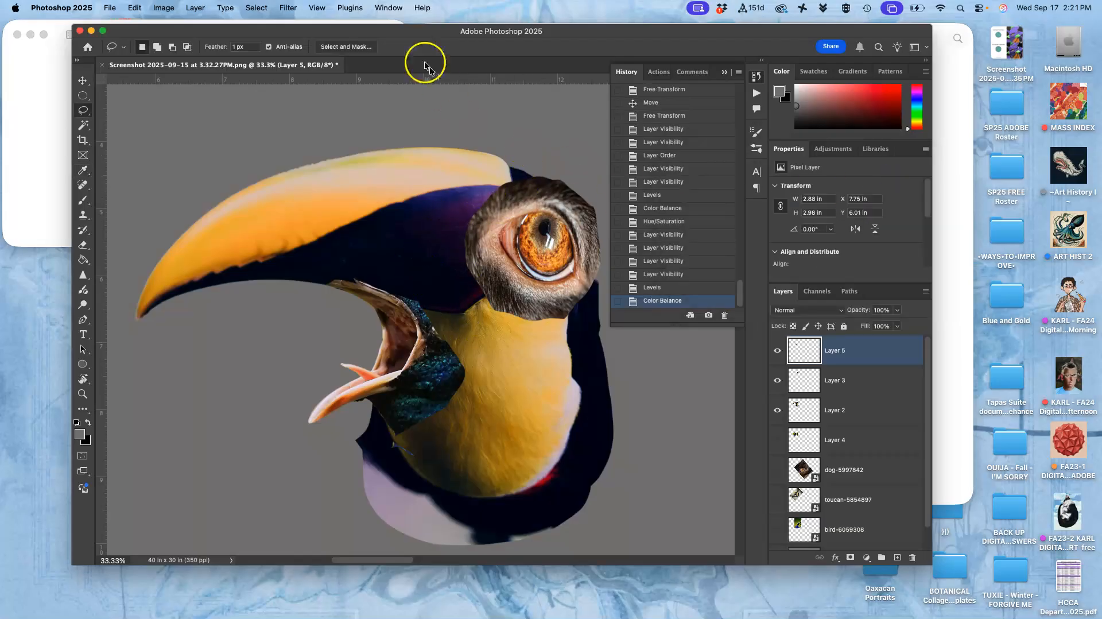
Apply Hue/Saturation to Layer 5 with hue at -7 and saturation at +23
left_click(163, 7)
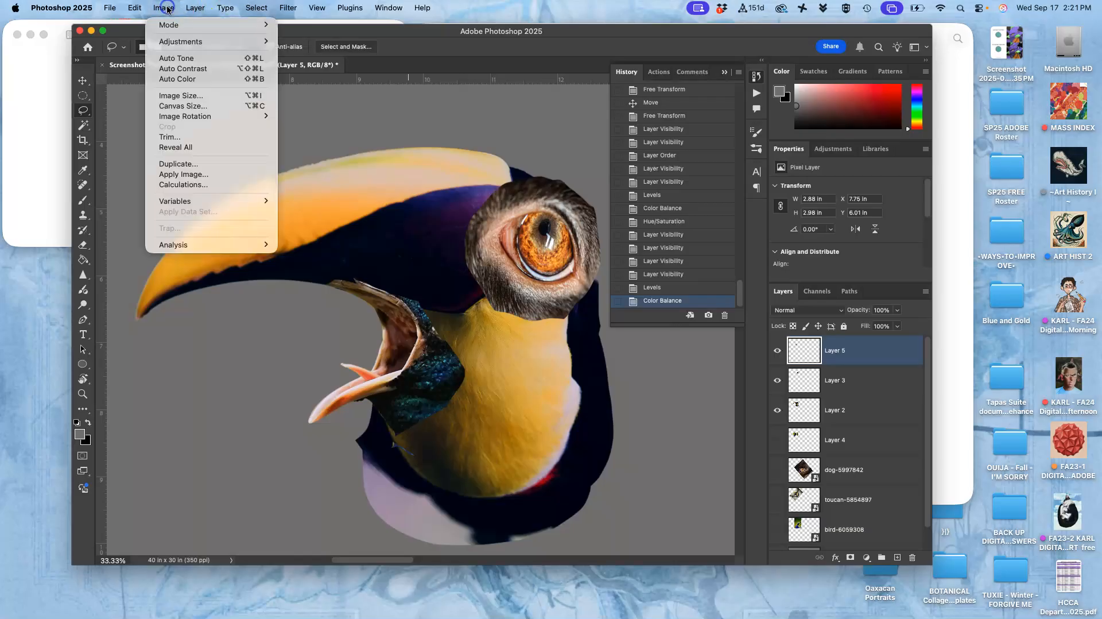
mouse_move(189, 41)
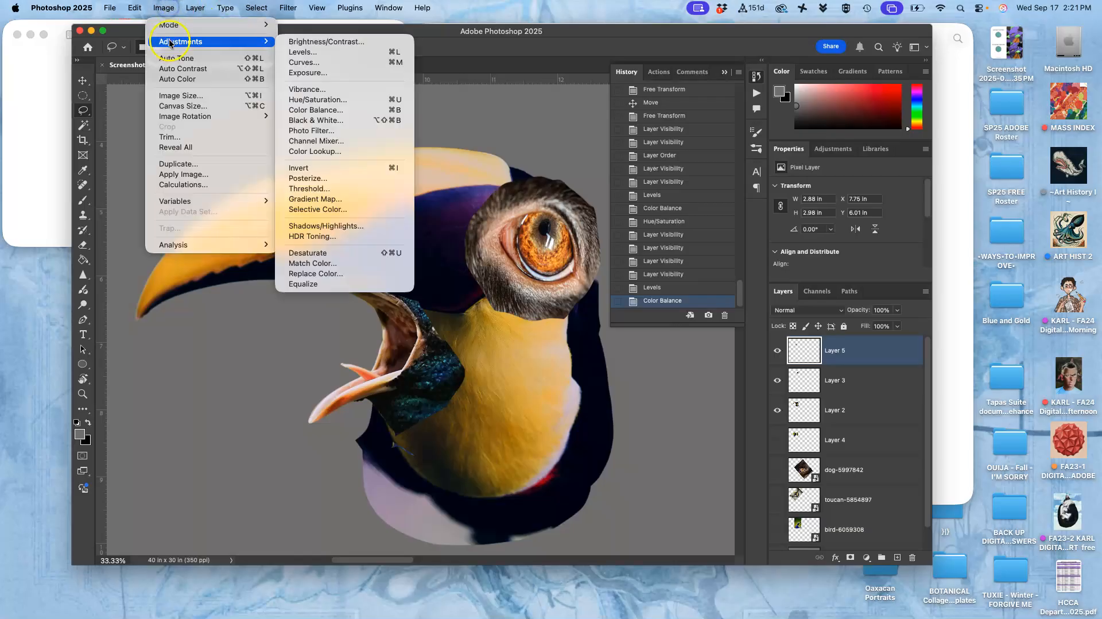
left_click(318, 100)
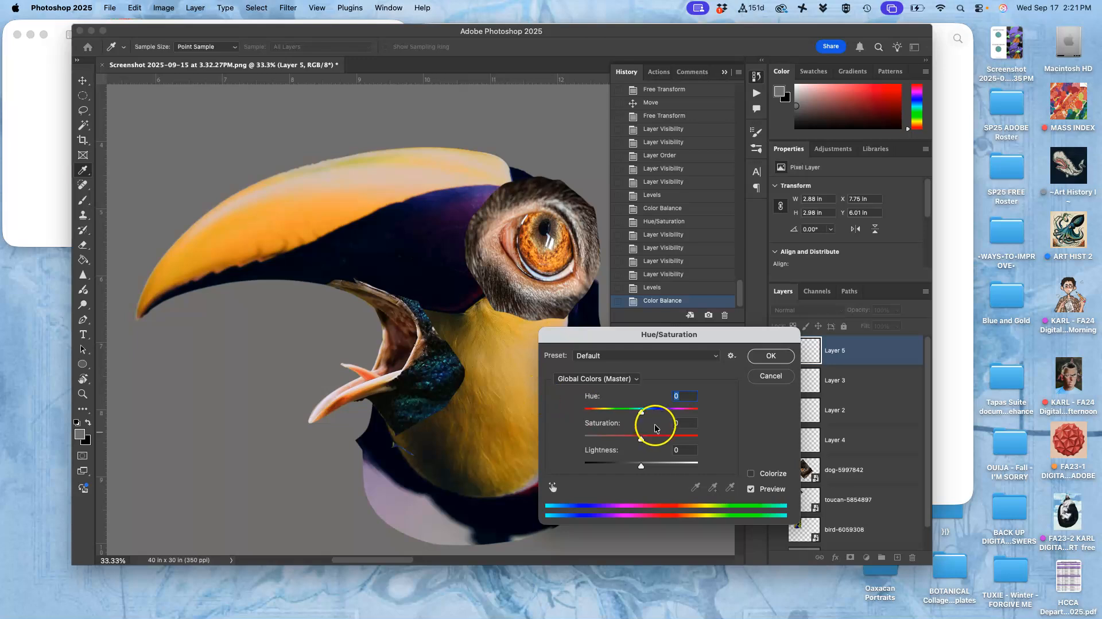
mouse_move(642, 413)
left_mouse_down()
mouse_move(653, 414)
mouse_move(636, 416)
left_mouse_up()
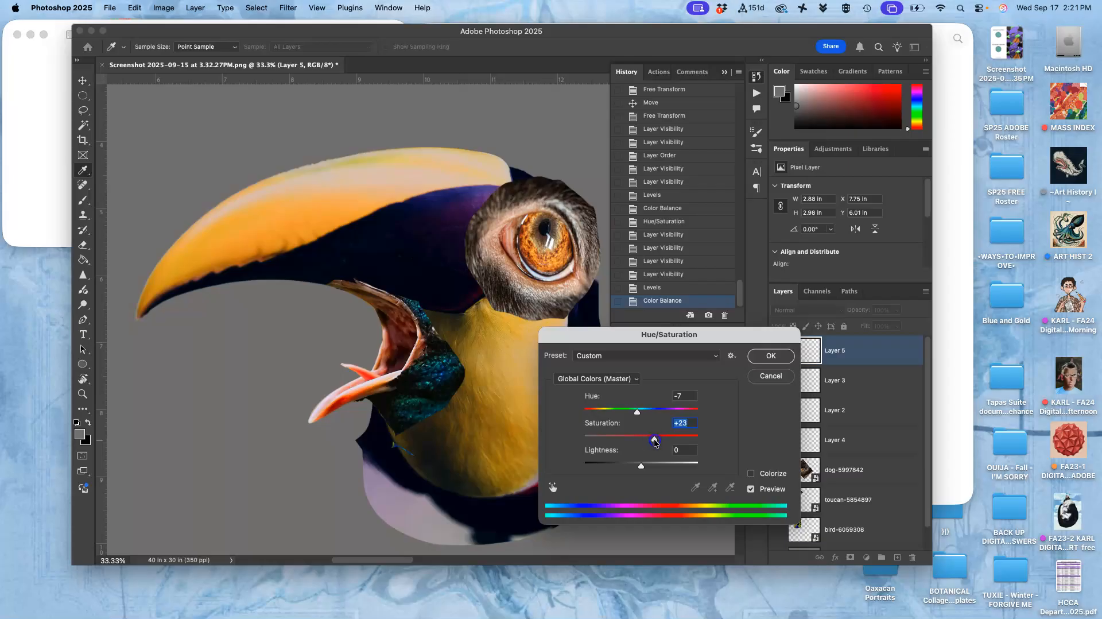
left_click(766, 357)
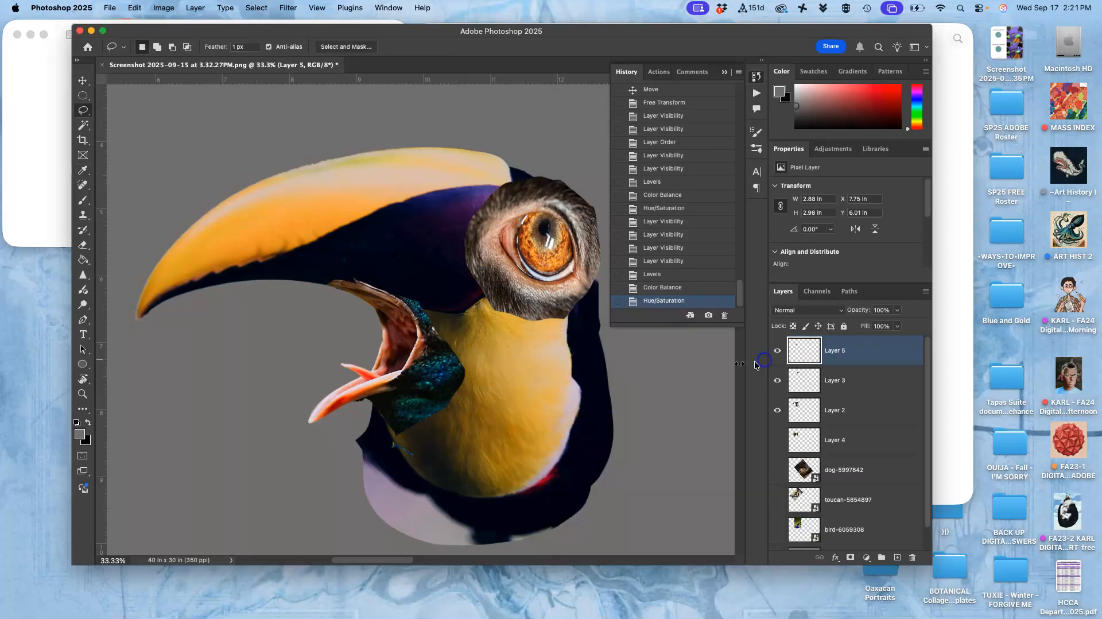
Darken Layer 5 with a second Levels adjustment, setting the output white level to 232
left_click(164, 7)
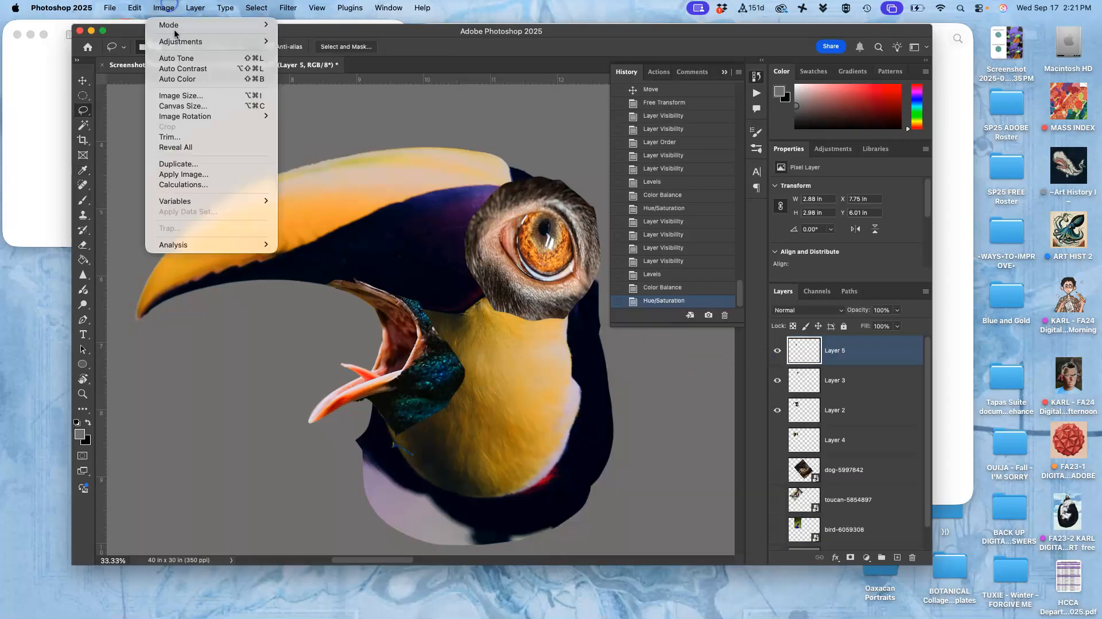
mouse_move(180, 43)
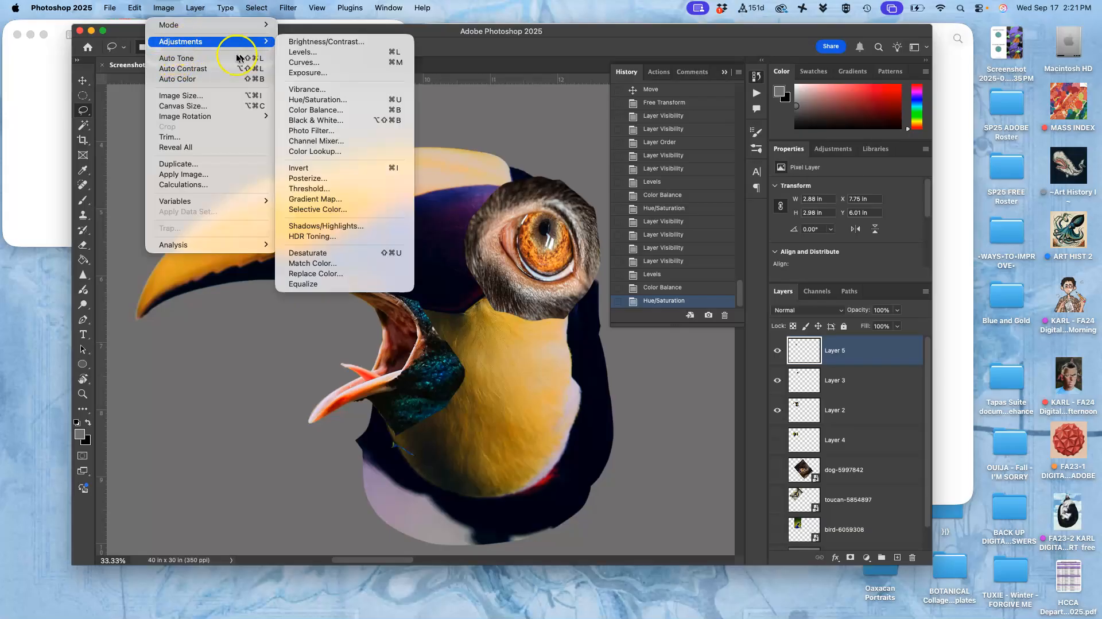
left_click(300, 54)
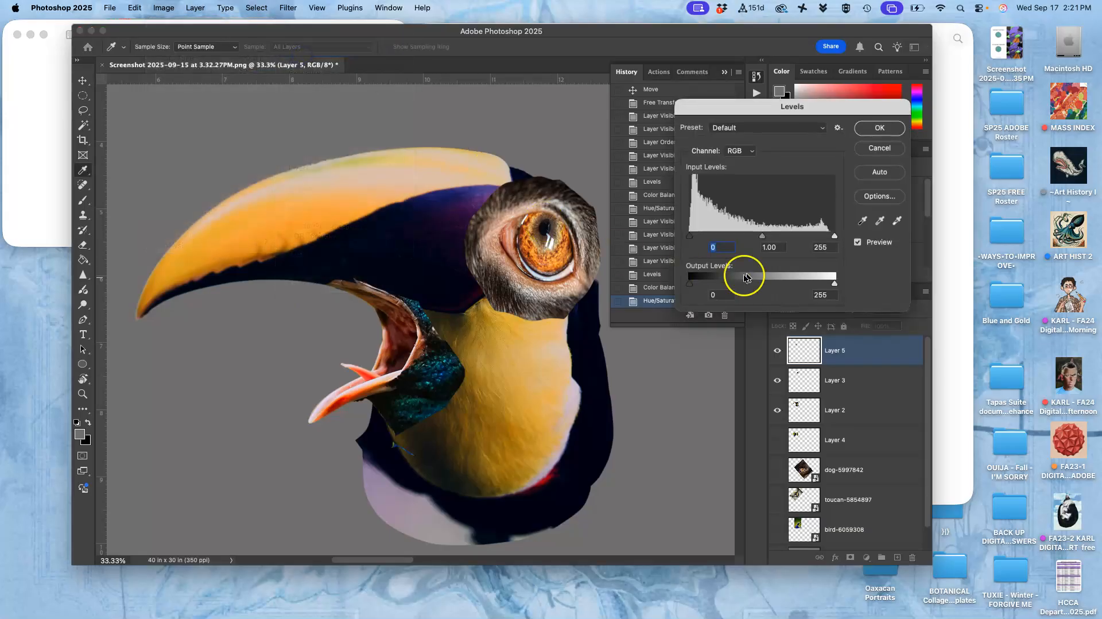
left_click_drag(828, 281, 822, 282)
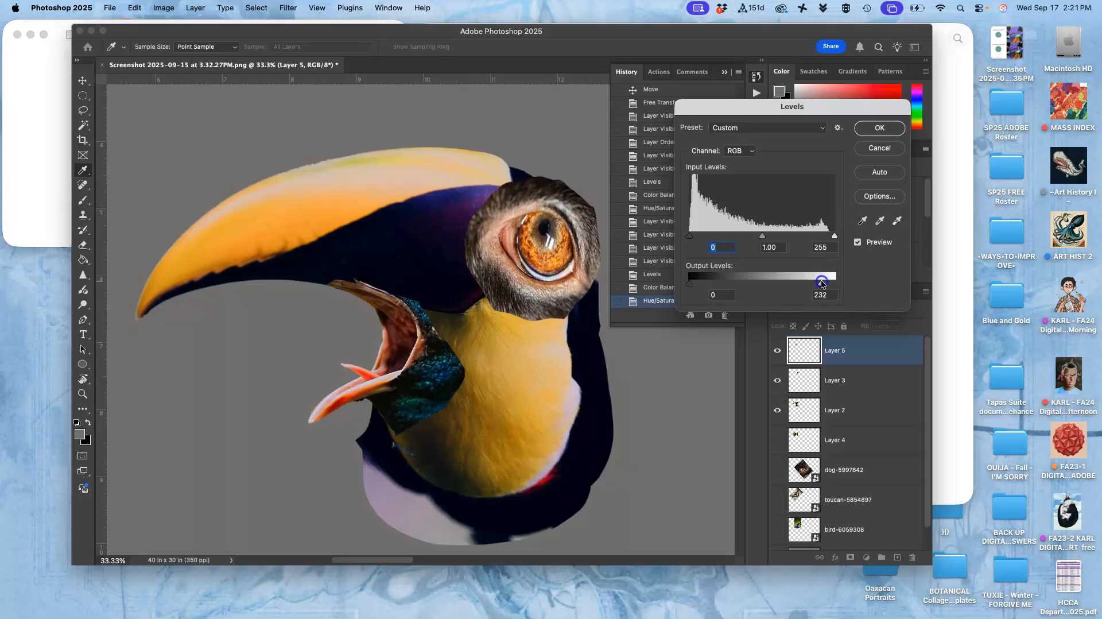
left_click(879, 128)
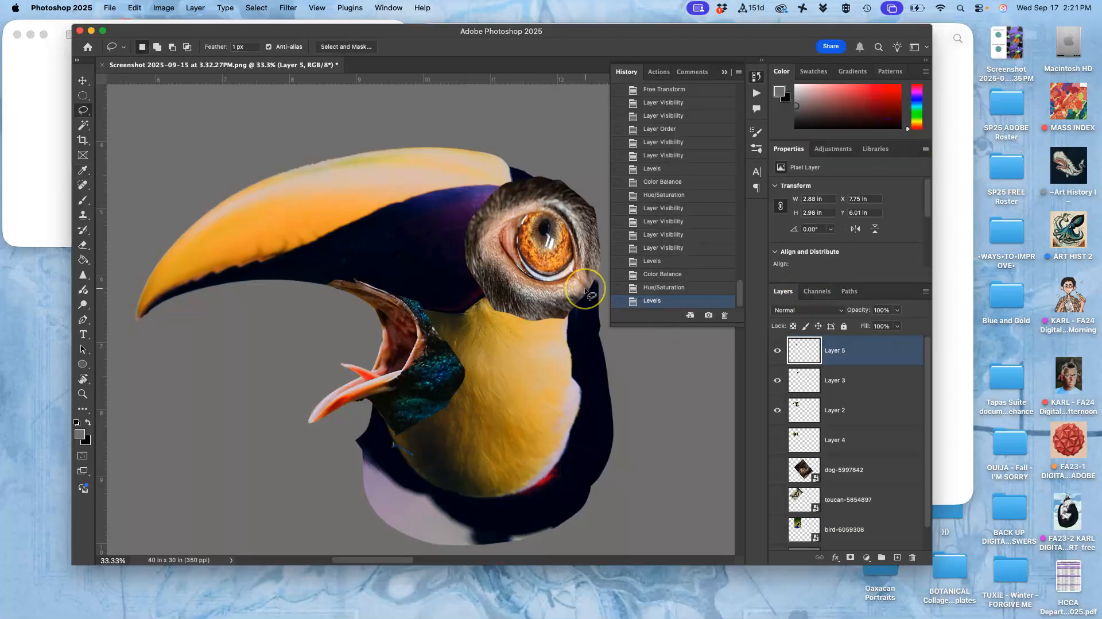
Set the Eraser to 100% opacity with a 159 px brush at 0% hardness
key("super+equal")
key("super+equal")
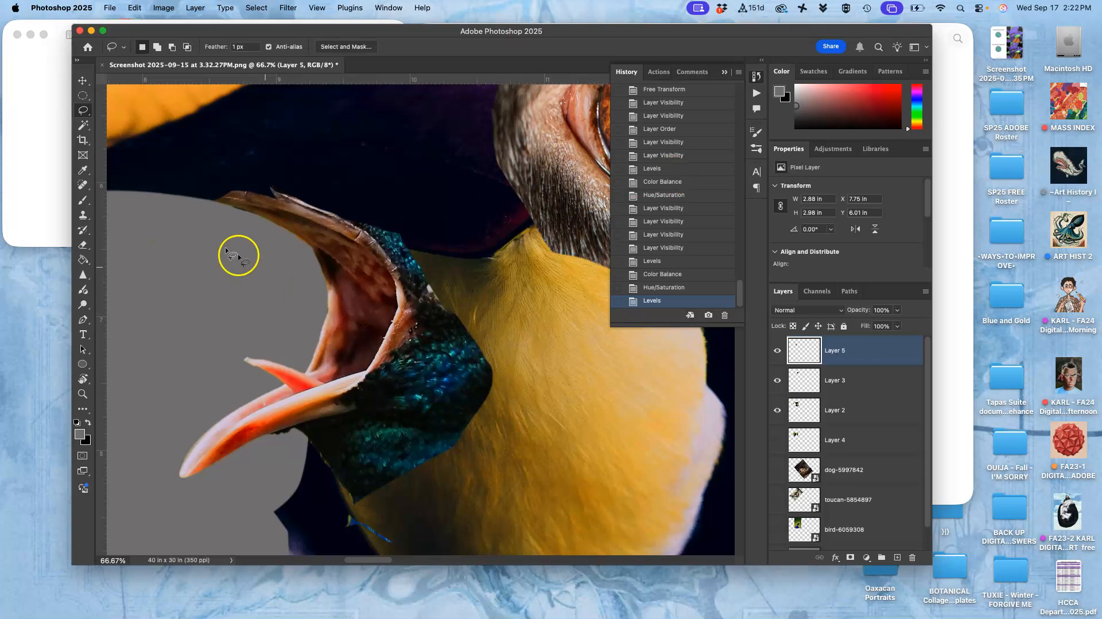
left_click(84, 244)
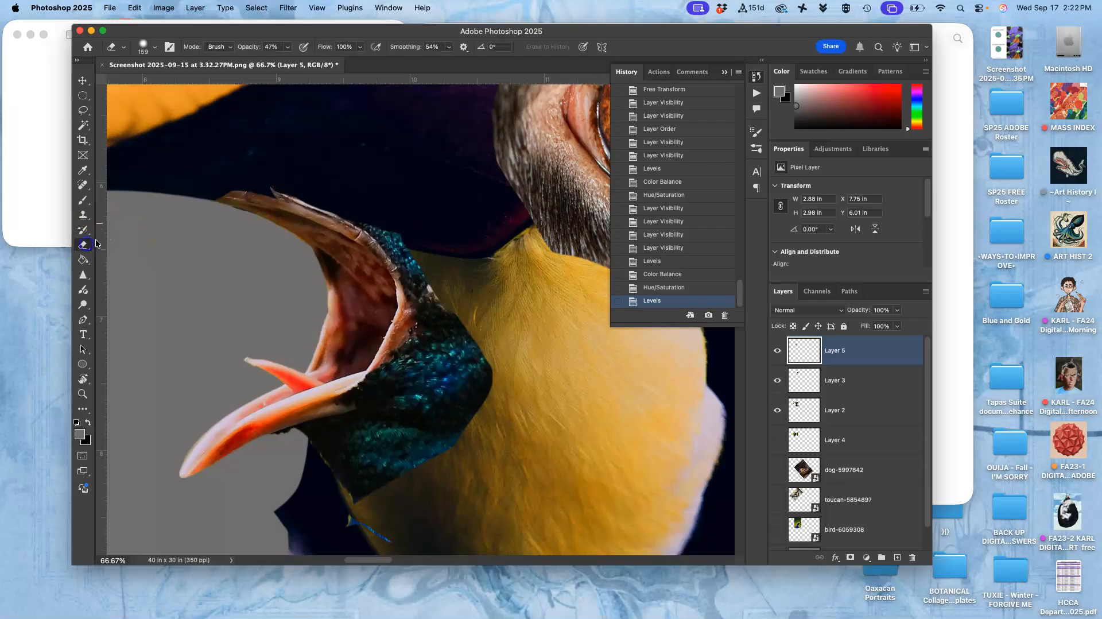
left_click(288, 47)
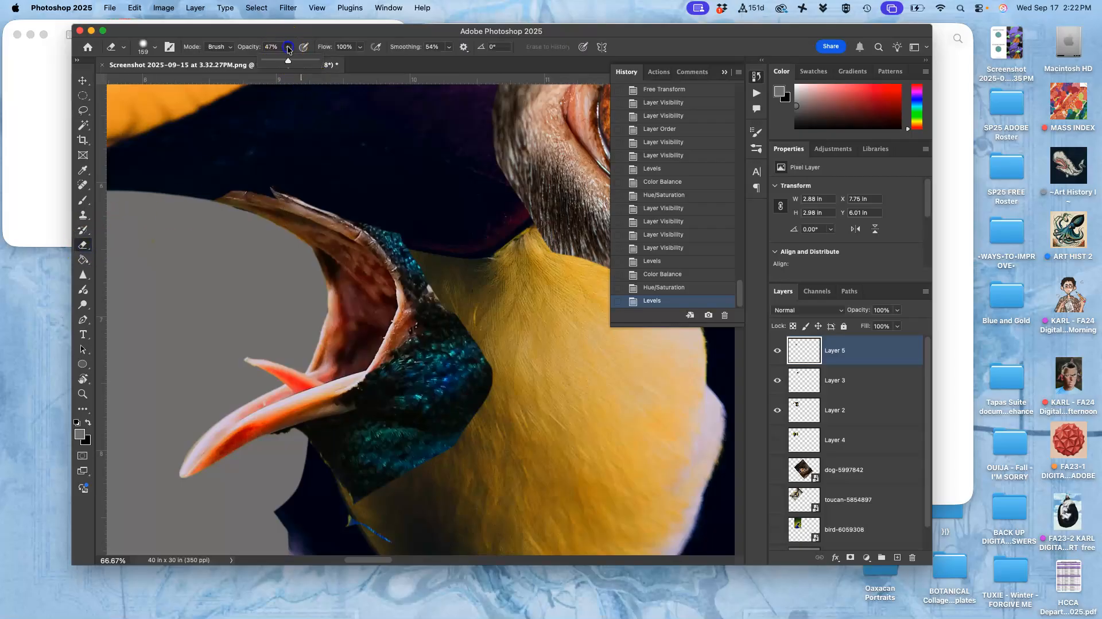
left_click_drag(291, 58, 323, 59)
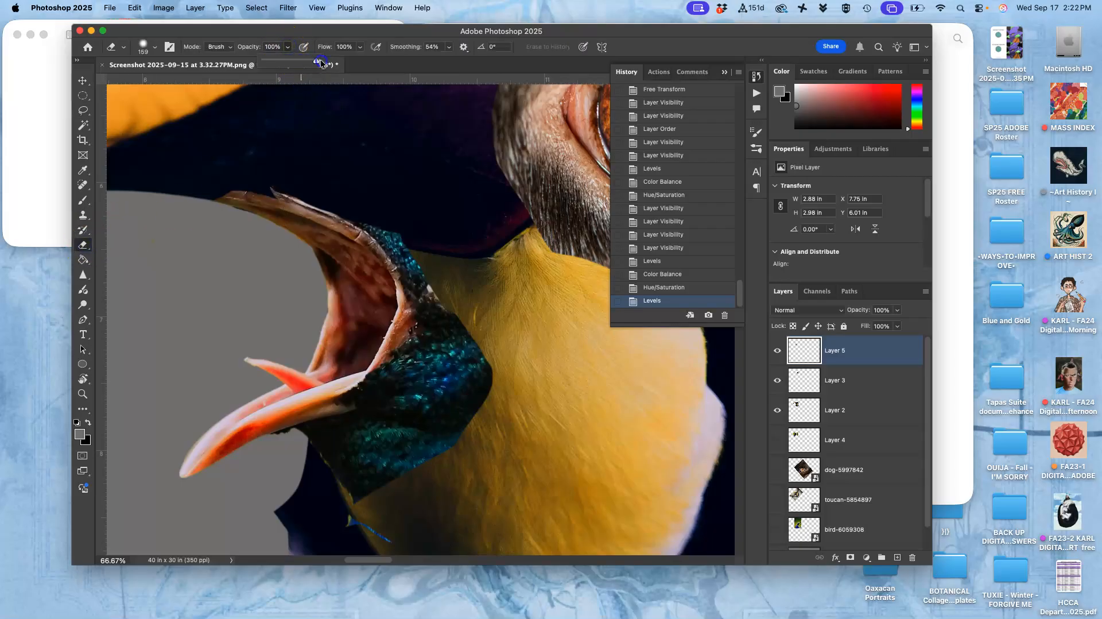
left_click(154, 49)
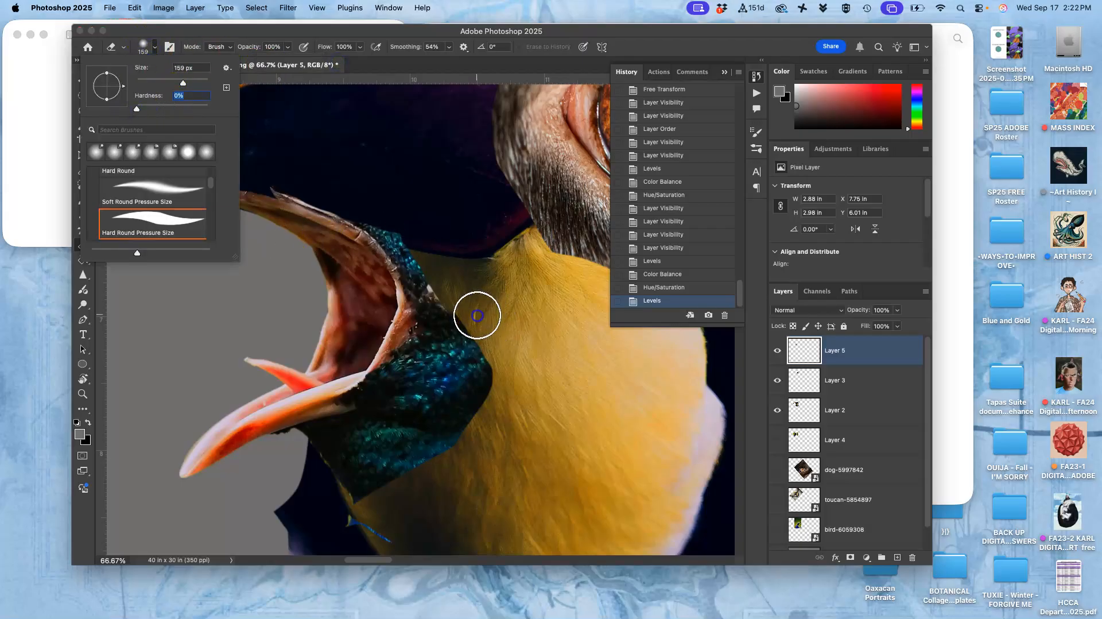
left_click(477, 315)
Erase the hard outer edges of the teal neck feathers and the upper rim of the open mouth on Layer 5
mouse_move(471, 445)
left_mouse_down()
mouse_move(361, 505)
mouse_move(324, 501)
left_mouse_up()
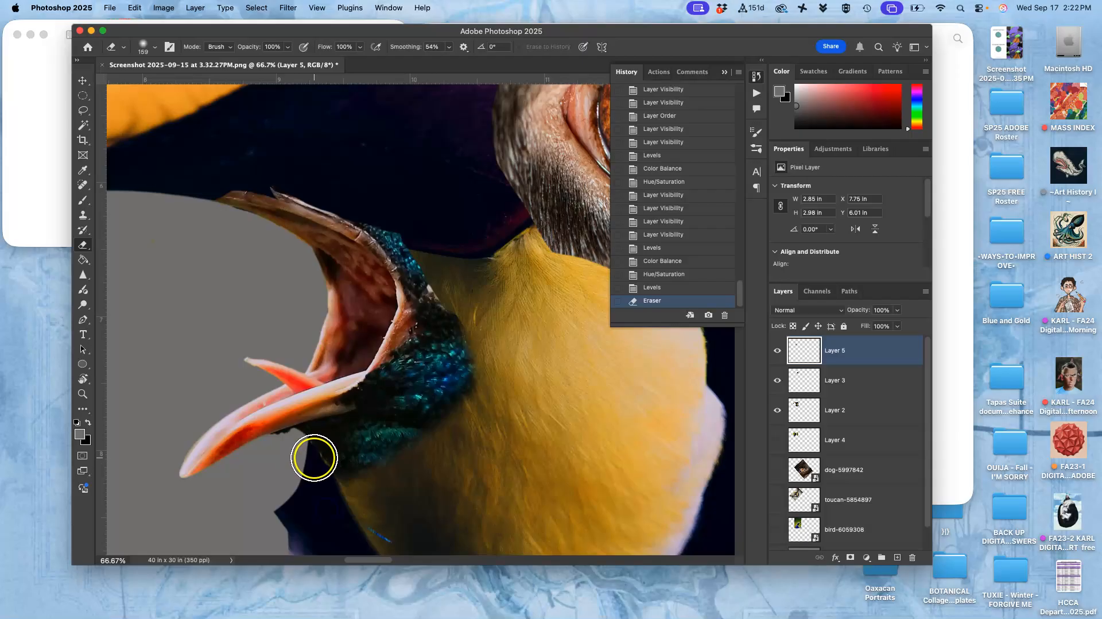
left_click_drag(339, 512, 374, 492)
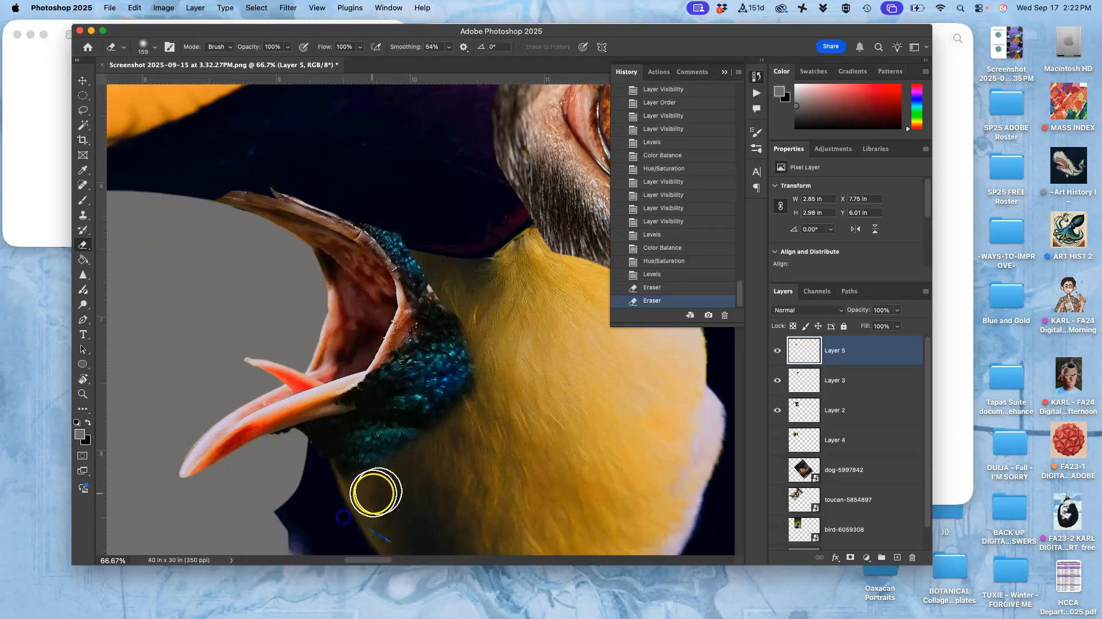
left_click(371, 514)
mouse_move(416, 234)
left_mouse_down()
mouse_move(366, 208)
mouse_move(497, 345)
left_mouse_up()
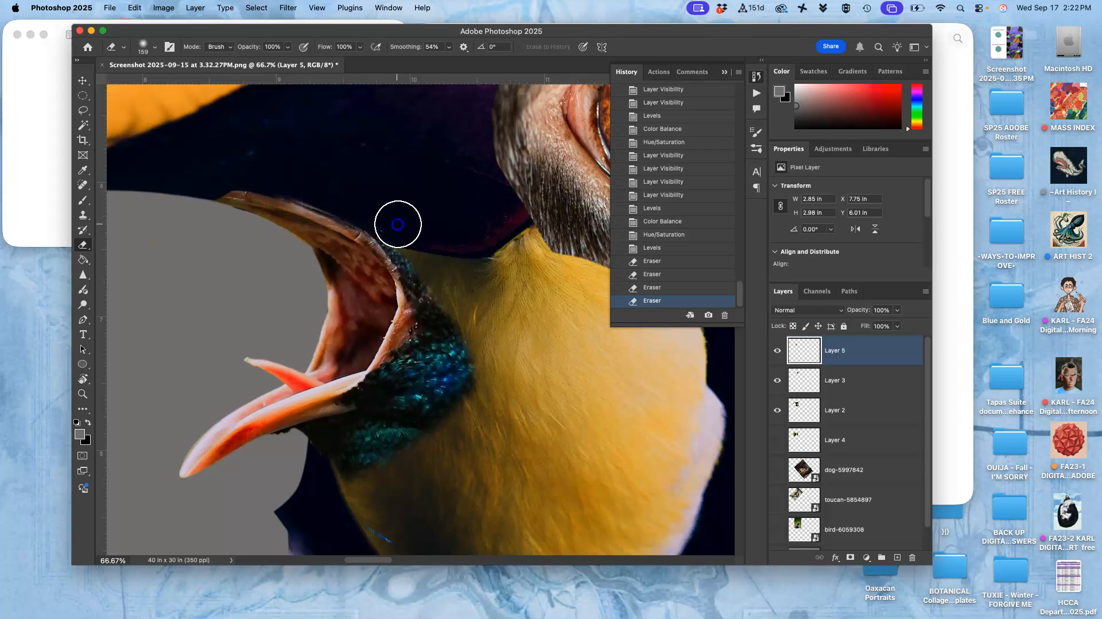
mouse_move(341, 200)
left_mouse_down()
mouse_move(284, 182)
mouse_move(277, 158)
mouse_move(259, 173)
left_mouse_up()
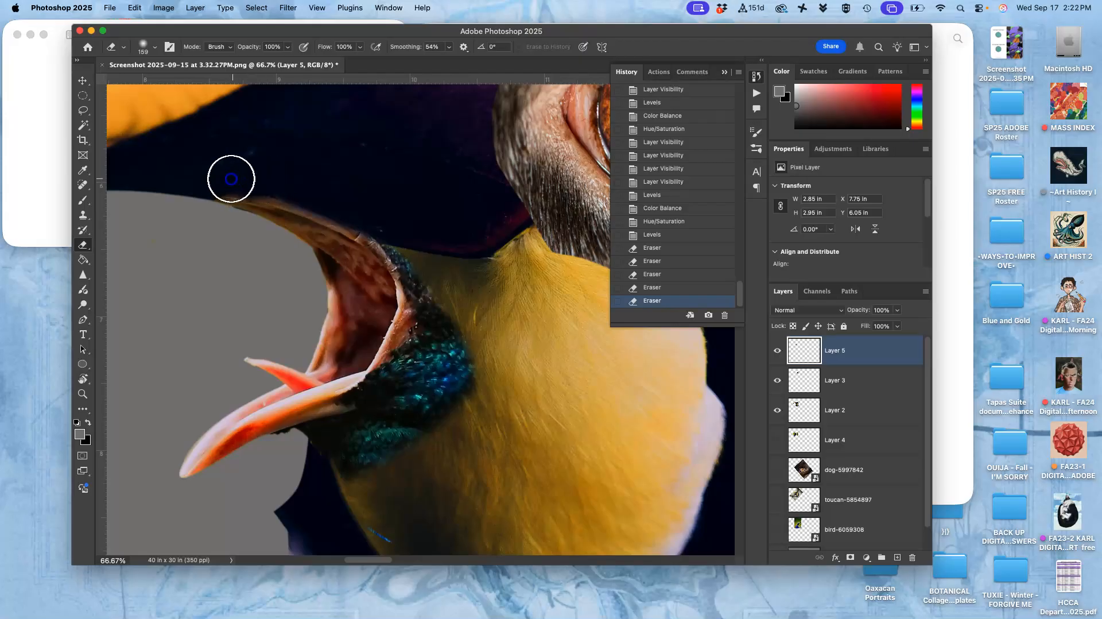
left_click_drag(224, 181, 362, 201)
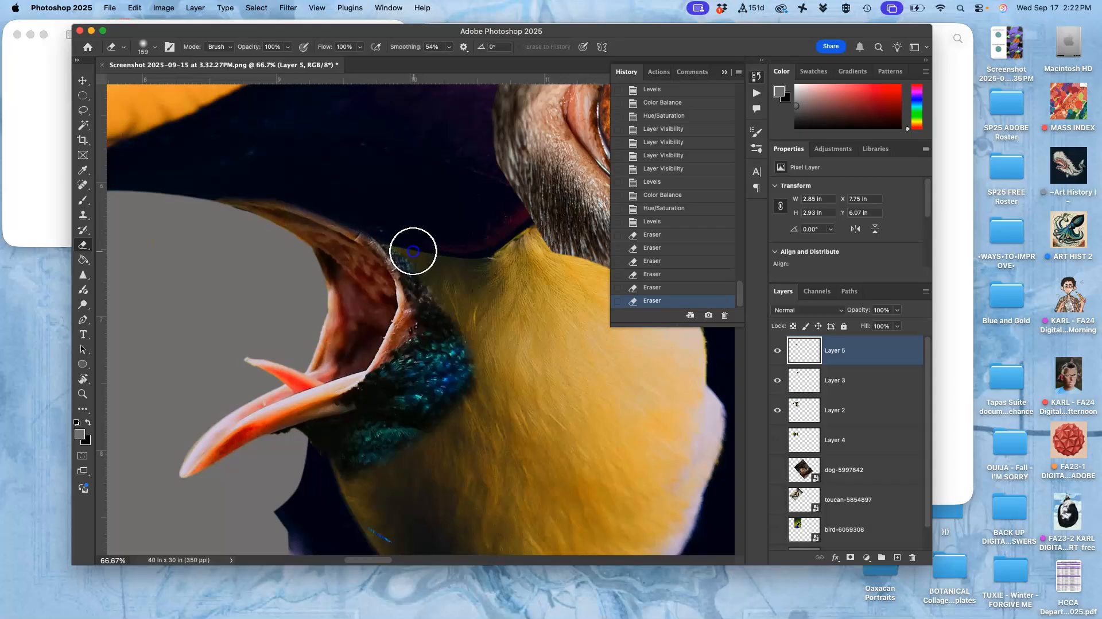
mouse_move(439, 285)
left_mouse_down()
mouse_move(502, 385)
mouse_move(510, 453)
left_mouse_up()
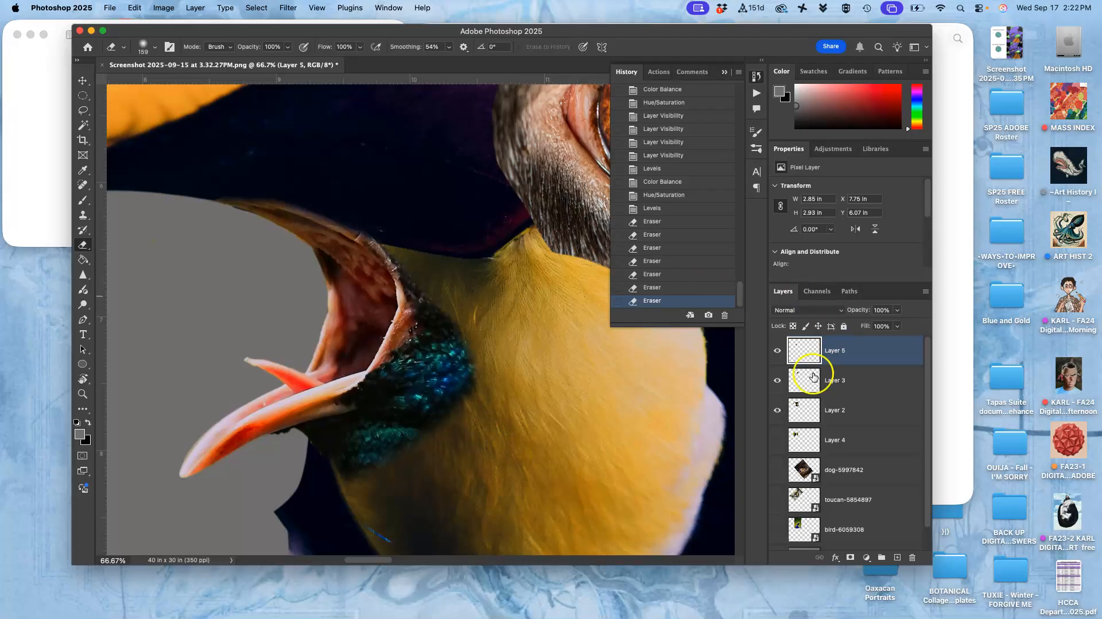
Examine Layer 4 and Layer 5 by toggling their visibility to see what each contributes to the collage
left_click(778, 441)
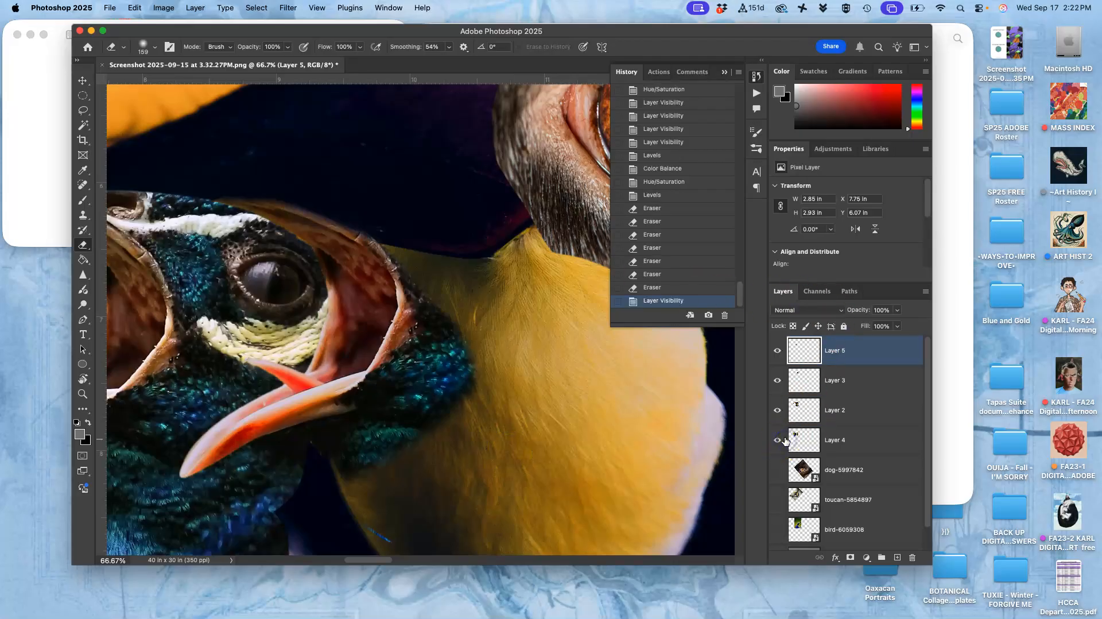
left_click(788, 439)
left_click(779, 440)
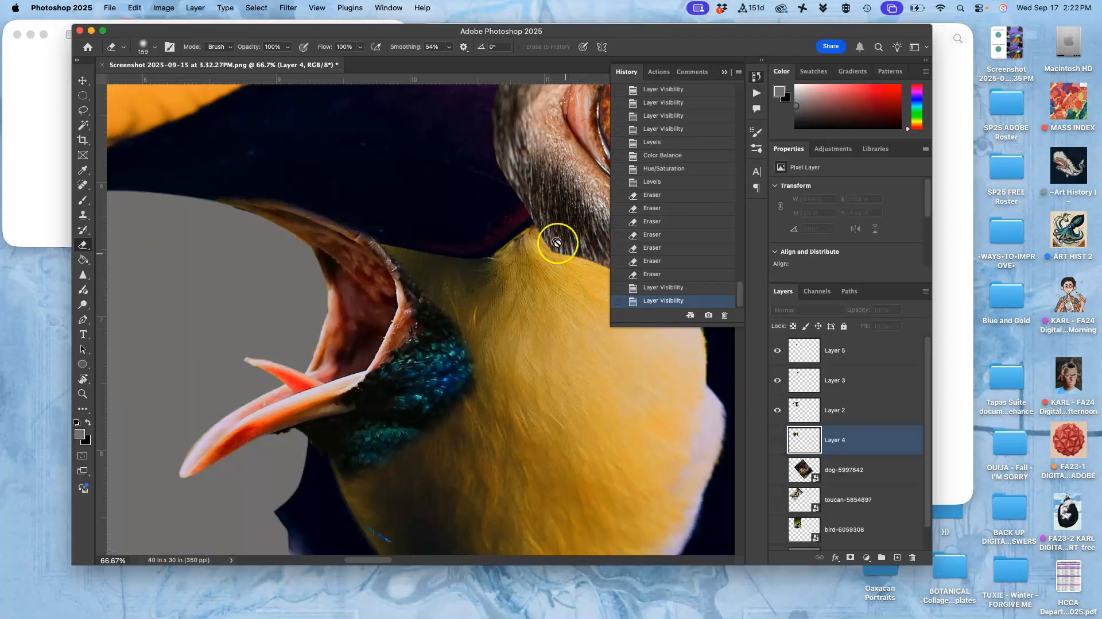
left_click(862, 411)
left_click(777, 351)
left_click(777, 351)
Erase the stray blue specks below the teal feathers on Layer 5
left_click(812, 351)
left_click_drag(359, 534, 355, 514)
mouse_move(450, 463)
left_mouse_down()
mouse_move(480, 394)
mouse_move(466, 433)
mouse_move(467, 398)
mouse_move(448, 369)
left_mouse_up()
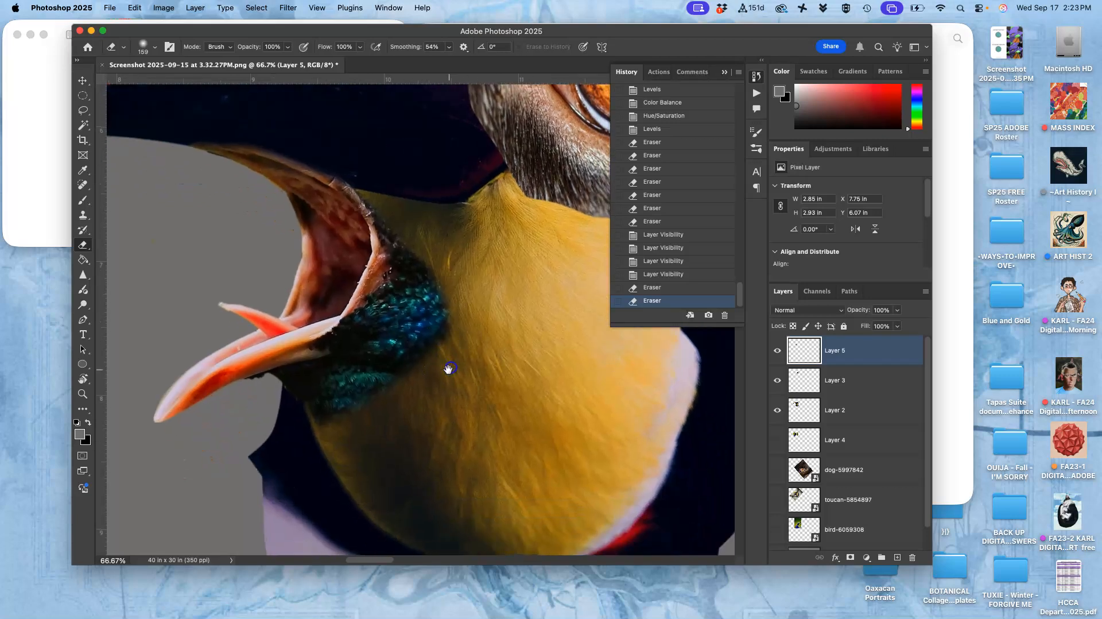
Lower the Eraser opacity to 41% and fade the outer side of the teal feathers into the yellow breast
left_click(289, 48)
left_click_drag(258, 62, 257, 62)
left_click_drag(436, 317, 426, 351)
left_click_drag(426, 259, 434, 345)
left_click_drag(428, 293, 426, 355)
Try fading the teal feathers further beside and below the mouth, and undo the last two eraser strokes
mouse_move(407, 238)
left_mouse_down()
mouse_move(415, 284)
mouse_move(406, 331)
mouse_move(378, 373)
left_mouse_up()
mouse_move(406, 295)
left_mouse_down()
mouse_move(367, 375)
mouse_move(375, 338)
mouse_move(345, 381)
mouse_move(364, 379)
left_mouse_up()
key("super+z")
key("super+z")
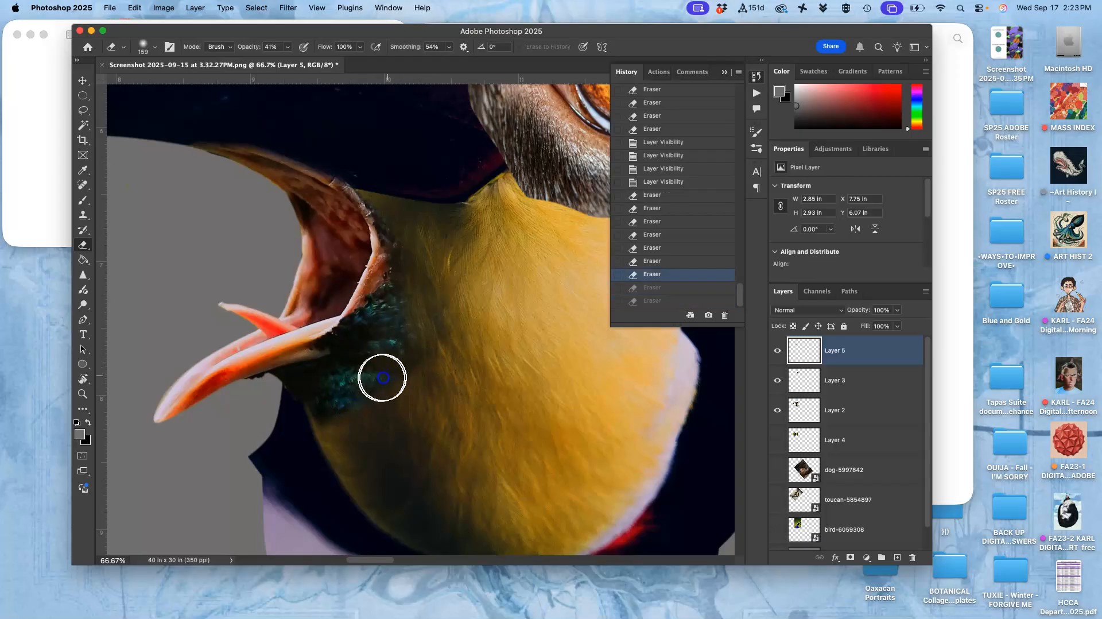
Fade the teal feathers below the open mouth on Layer 5 into the yellow breast with the Eraser at 41% opacity
left_click_drag(383, 377, 355, 398)
mouse_move(411, 350)
left_mouse_down()
mouse_move(333, 418)
mouse_move(347, 392)
mouse_move(331, 440)
mouse_move(320, 407)
mouse_move(324, 425)
mouse_move(339, 391)
mouse_move(404, 402)
left_mouse_up()
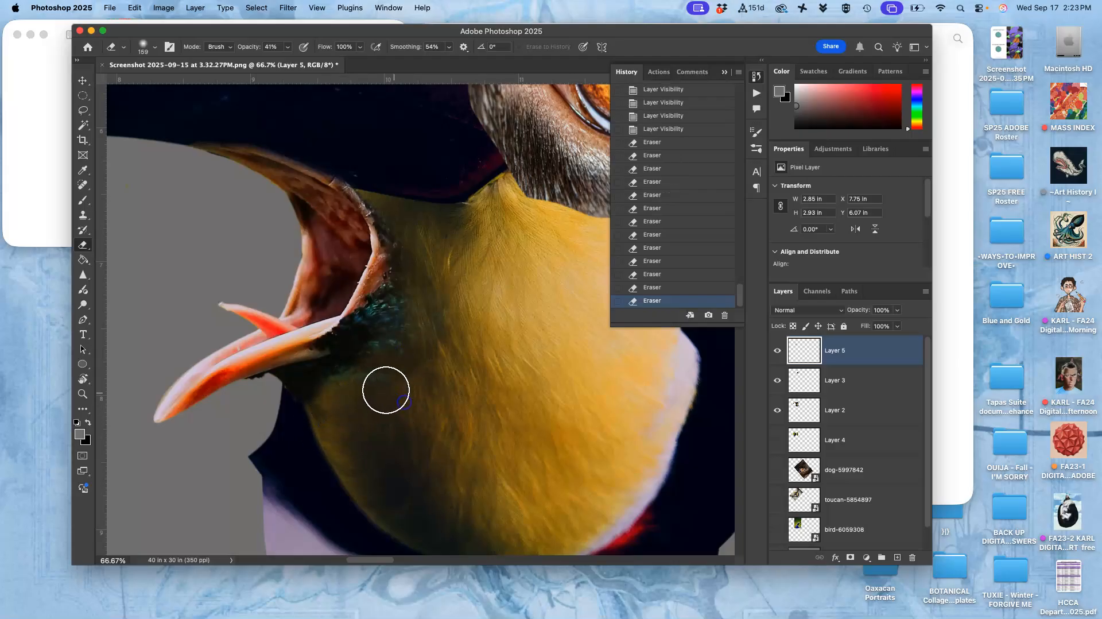
mouse_move(338, 402)
left_mouse_down()
mouse_move(389, 384)
mouse_move(439, 390)
mouse_move(352, 386)
left_mouse_up()
mouse_move(338, 435)
left_mouse_down()
mouse_move(344, 396)
mouse_move(375, 380)
mouse_move(355, 438)
left_mouse_up()
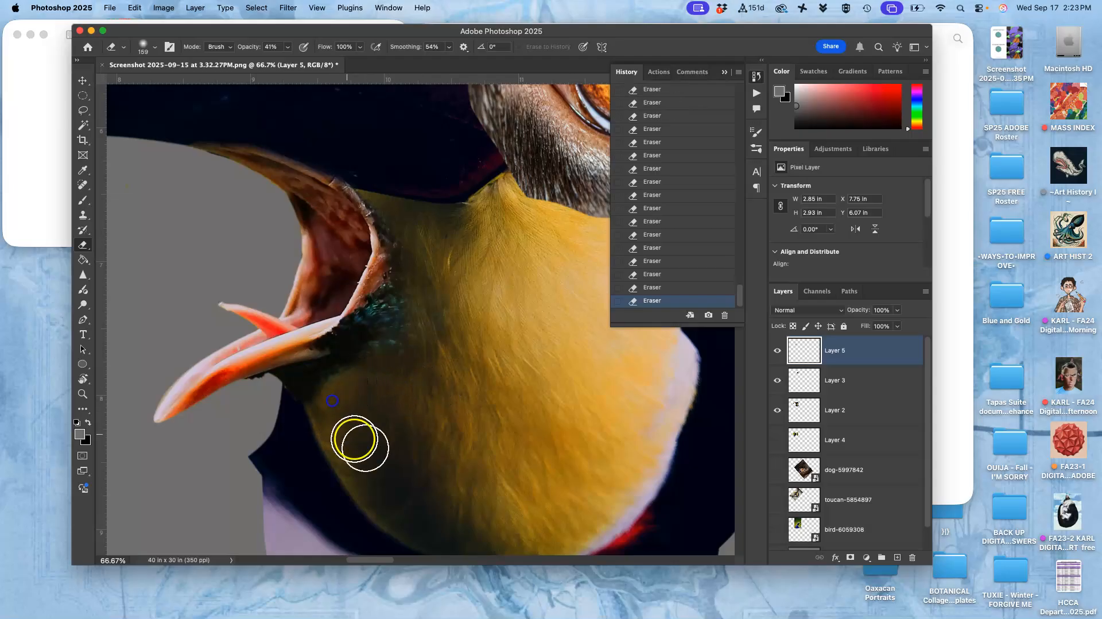
Darken the eye on Layer 3 with Levels, using a midtone value of 0.85 and an output white level of 237
key("super+minus")
key("super+minus")
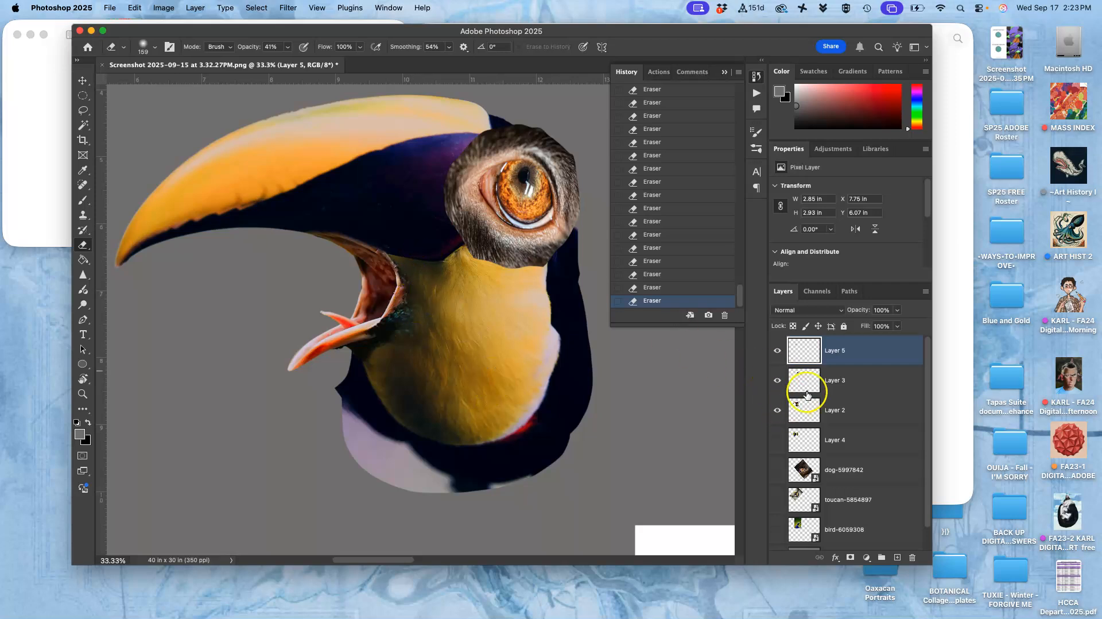
left_click(778, 381)
left_click(778, 381)
left_click(805, 380)
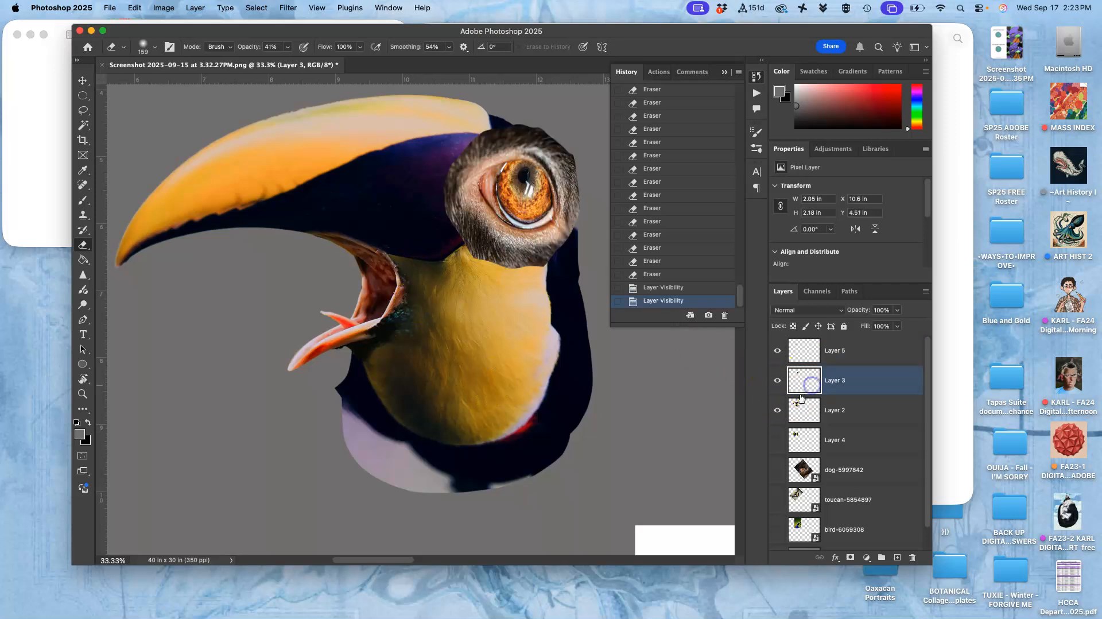
left_click(164, 7)
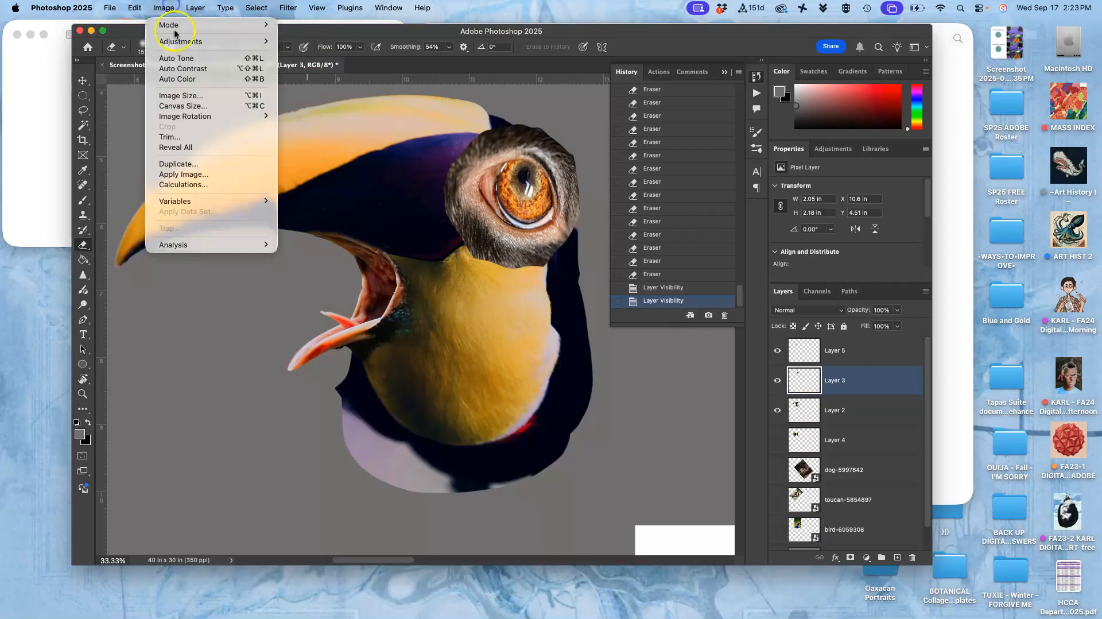
mouse_move(189, 40)
left_click(291, 54)
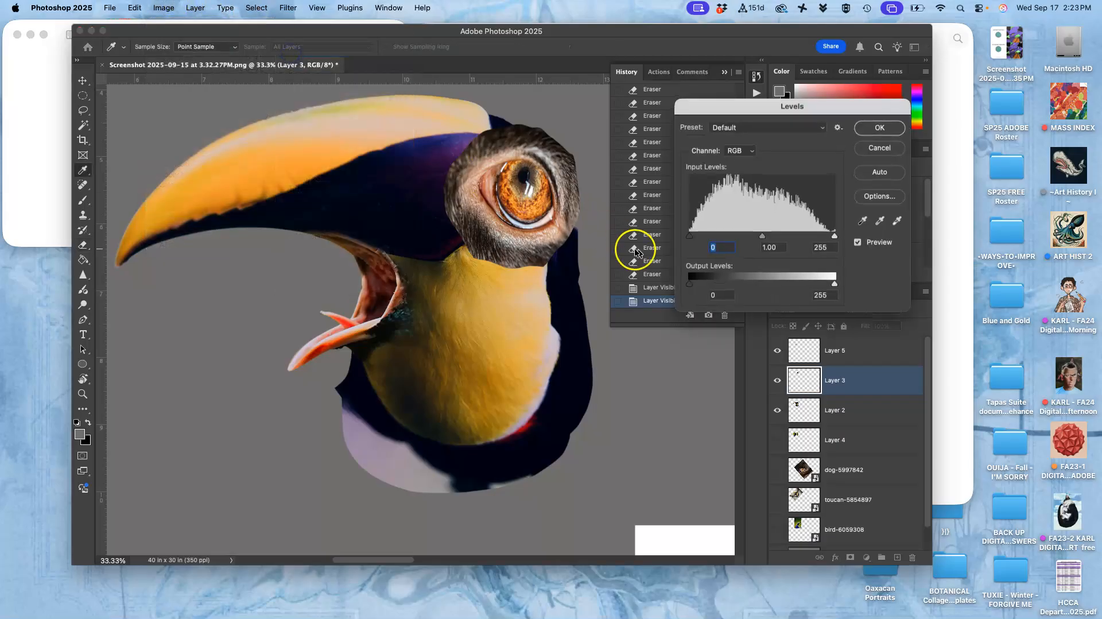
left_click_drag(764, 236, 767, 239)
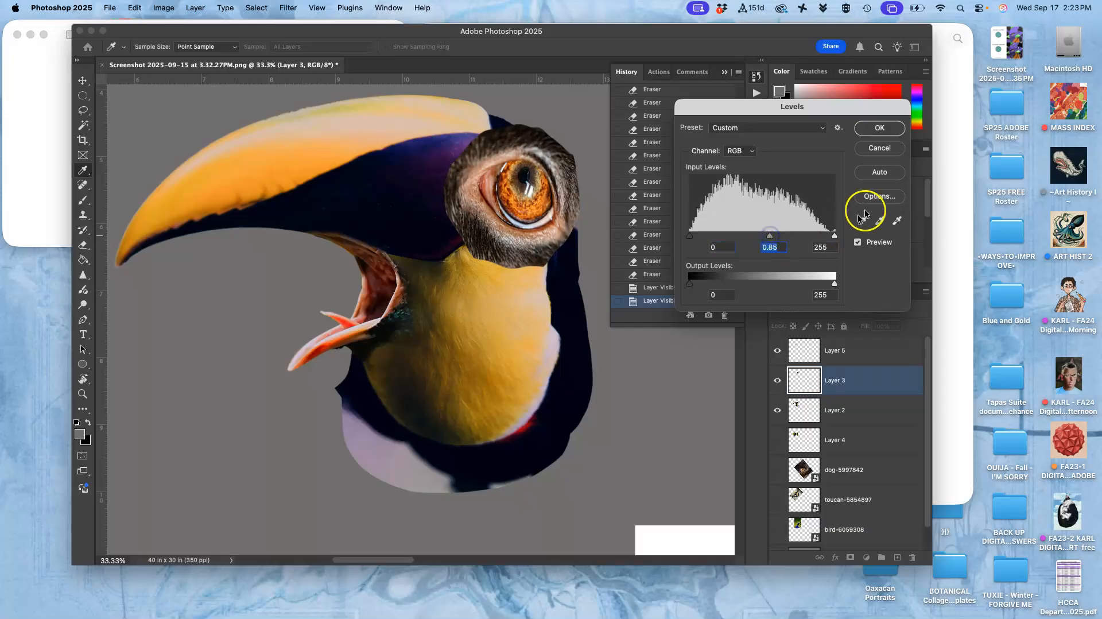
left_click_drag(833, 285, 825, 284)
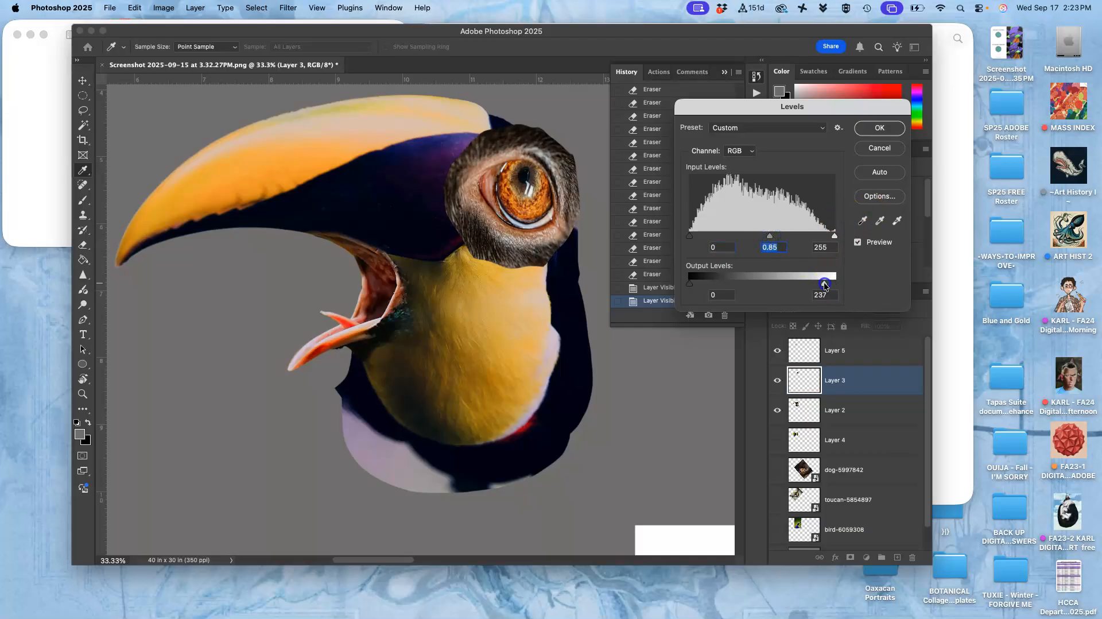
left_click(879, 128)
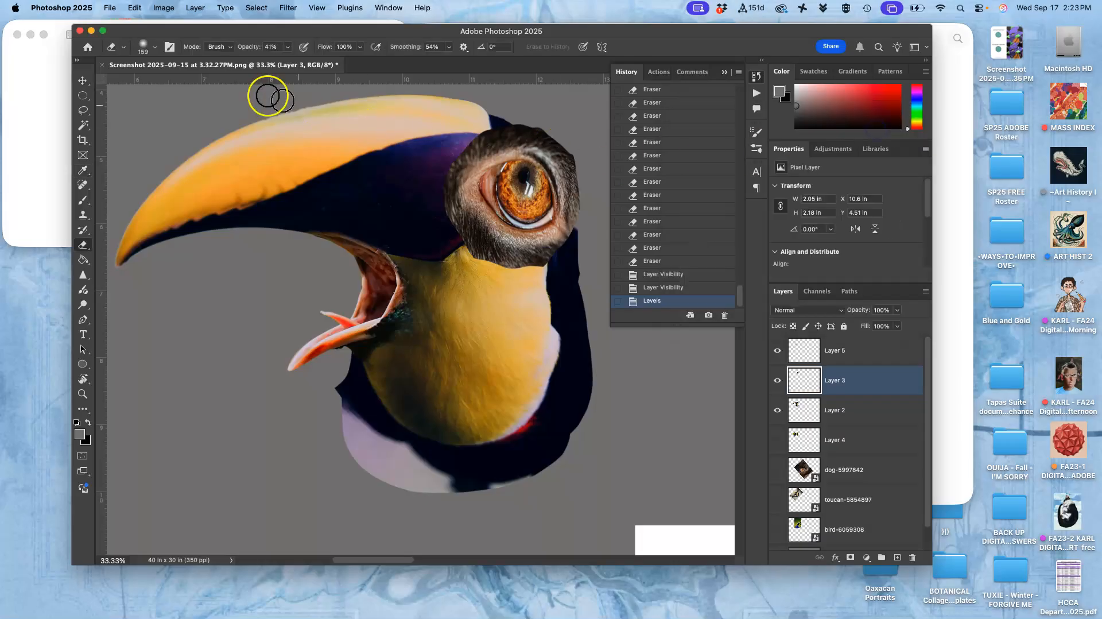
Color-balance the eye on Layer 3: midtones -12, -2, +14; highlights +5, 0, -9; shadows -9, -11, +11
left_click(163, 8)
mouse_move(241, 41)
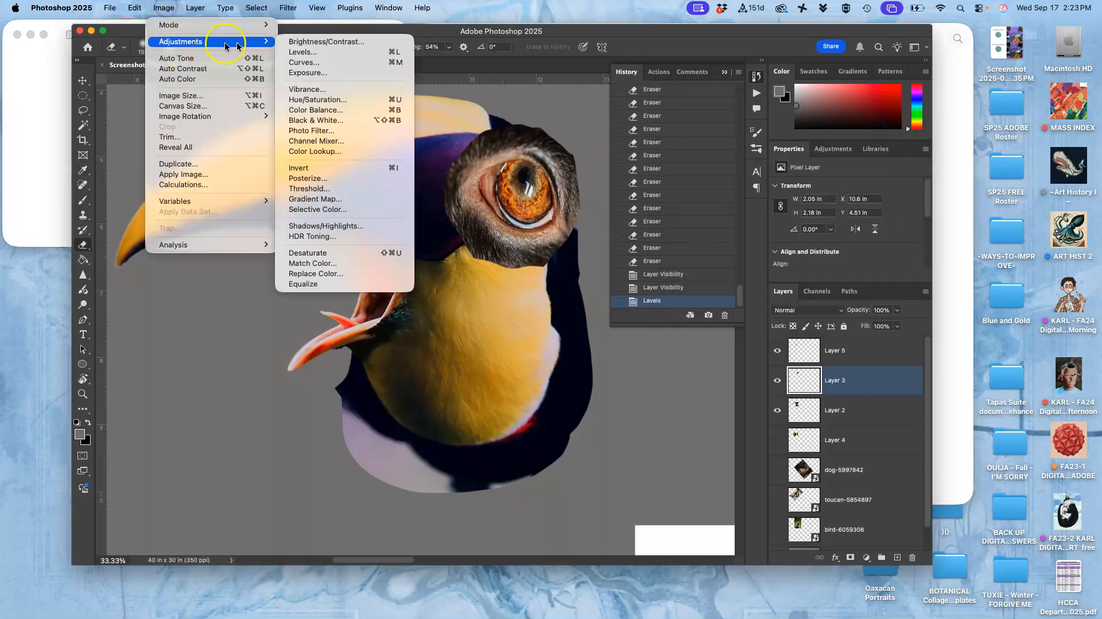
left_click(337, 111)
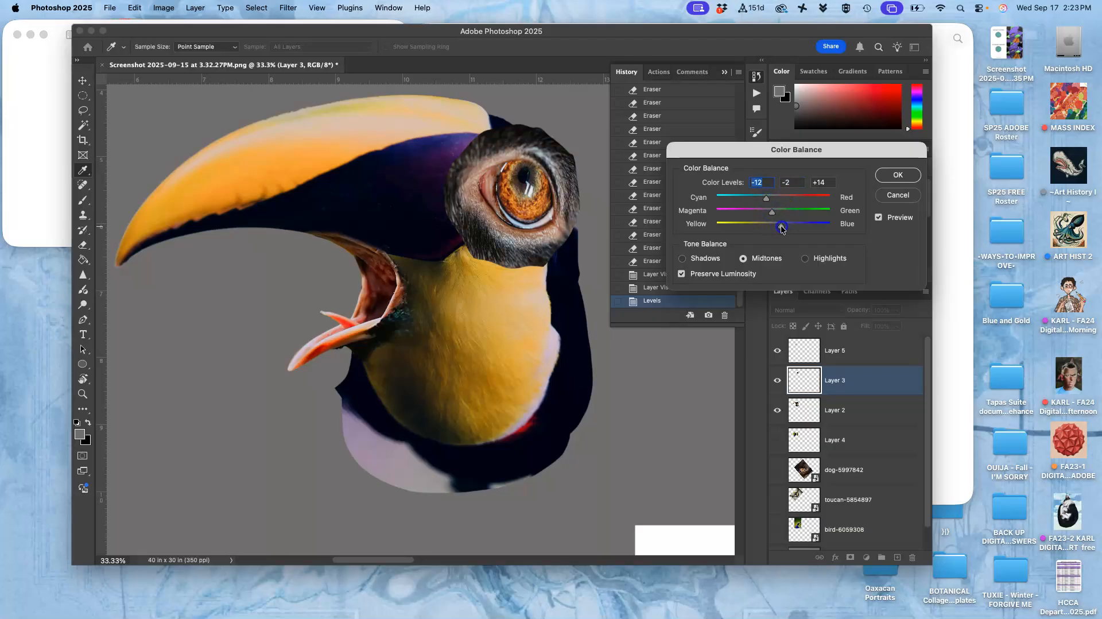
left_click(805, 259)
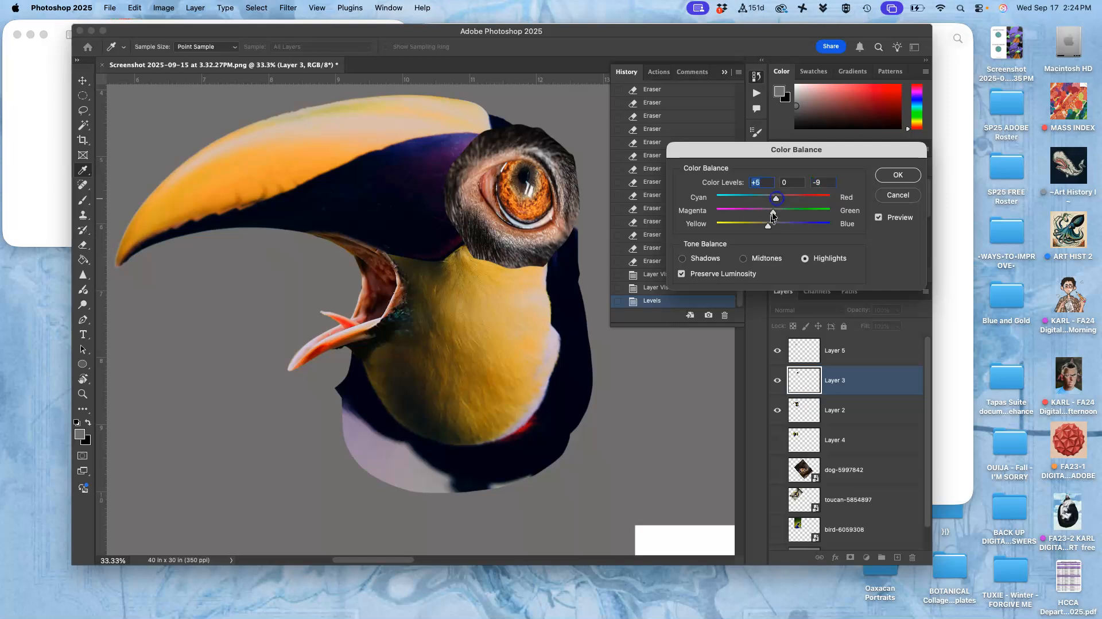
left_click(683, 258)
left_click_drag(773, 198, 778, 200)
left_click_drag(775, 216, 767, 214)
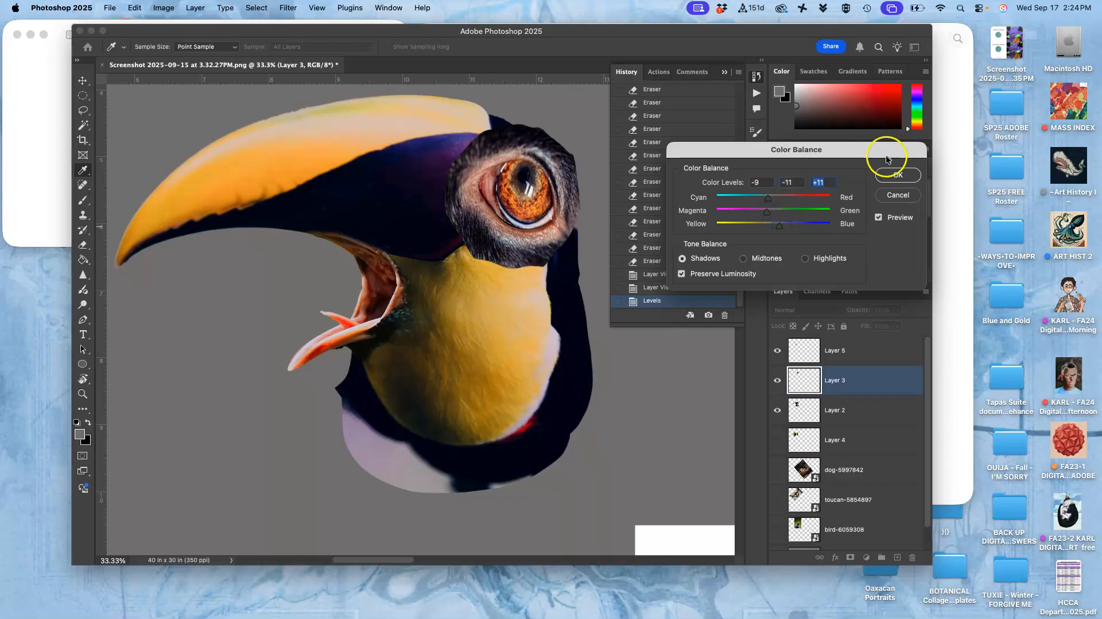
left_click(894, 175)
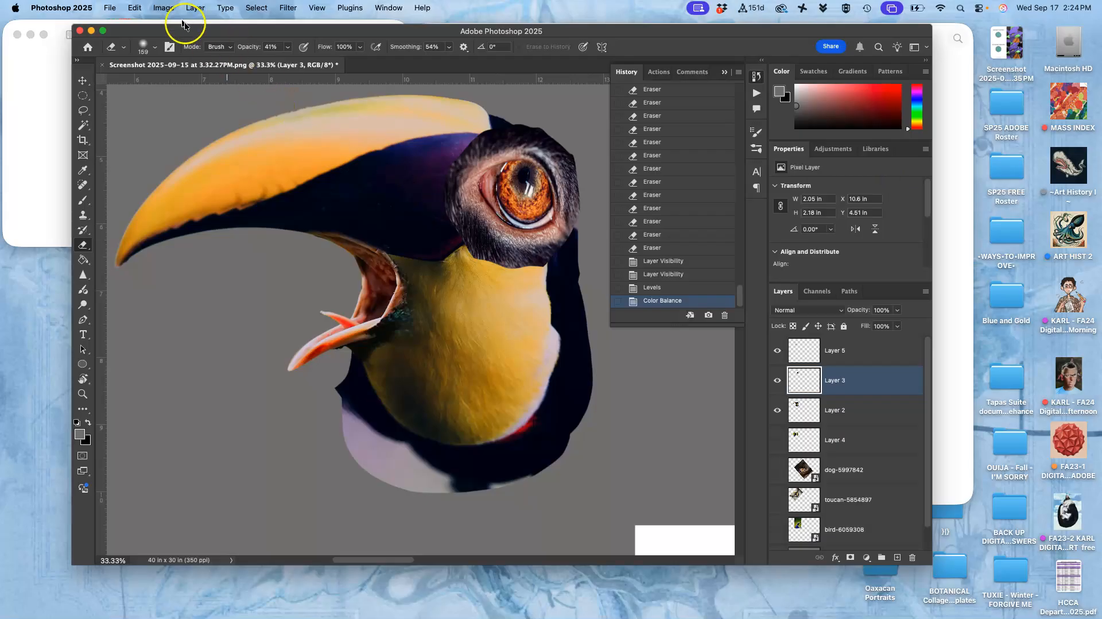
Apply Hue/Saturation to the eye on Layer 3 with hue +4 and saturation -5
left_click(170, 7)
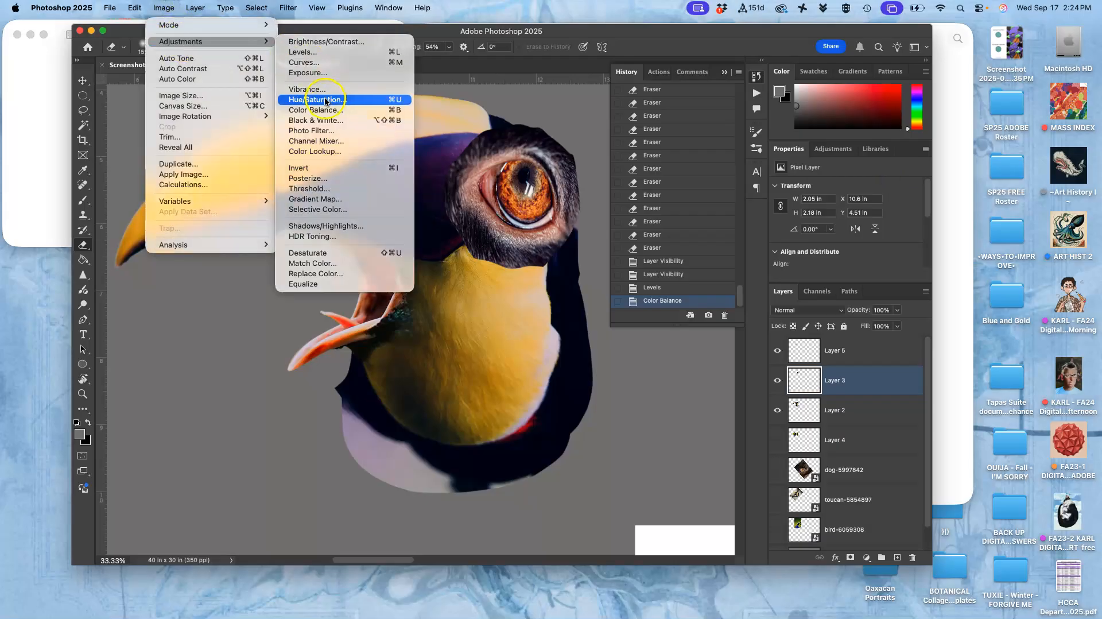
left_click(498, 185)
mouse_move(641, 412)
left_mouse_down()
mouse_move(629, 412)
mouse_move(639, 413)
left_mouse_up()
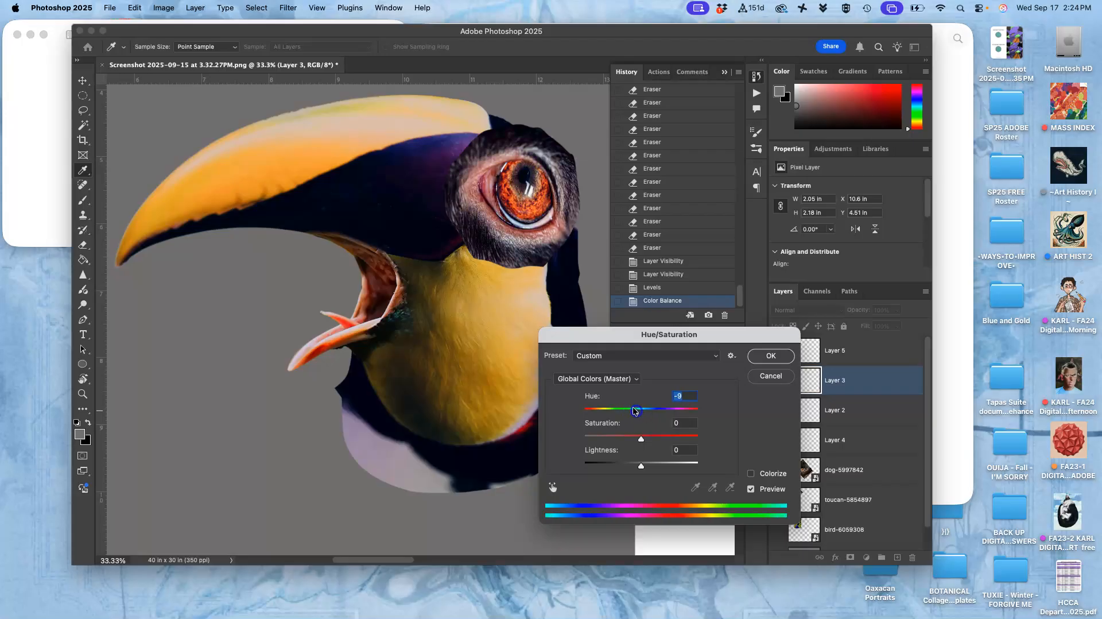
mouse_move(637, 414)
left_mouse_down()
mouse_move(578, 408)
mouse_move(699, 407)
mouse_move(587, 407)
mouse_move(643, 412)
left_mouse_up()
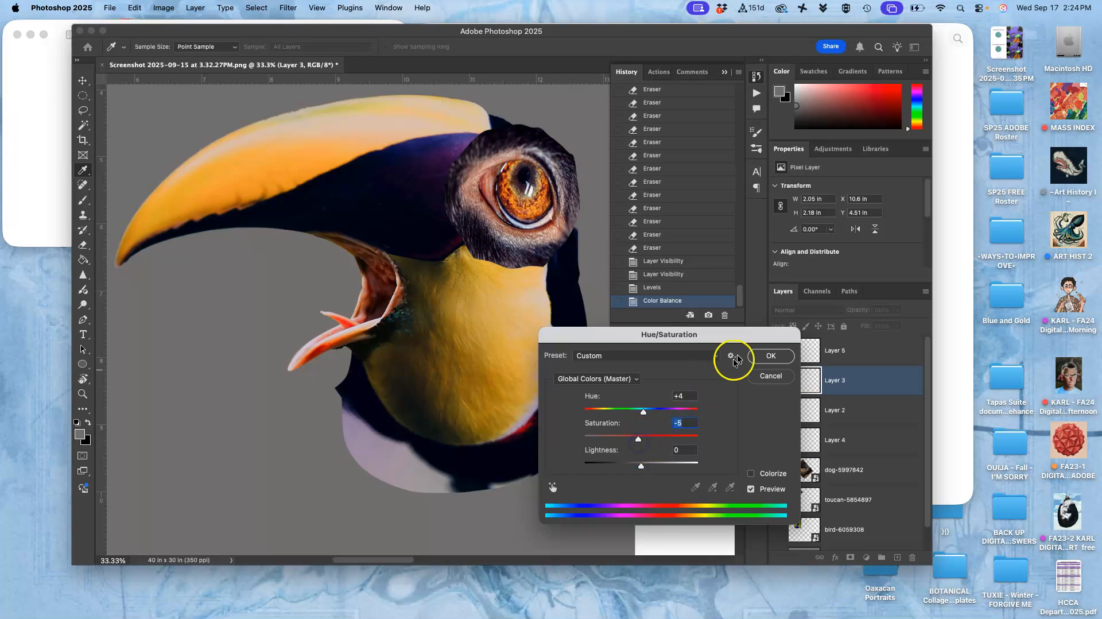
left_click(768, 356)
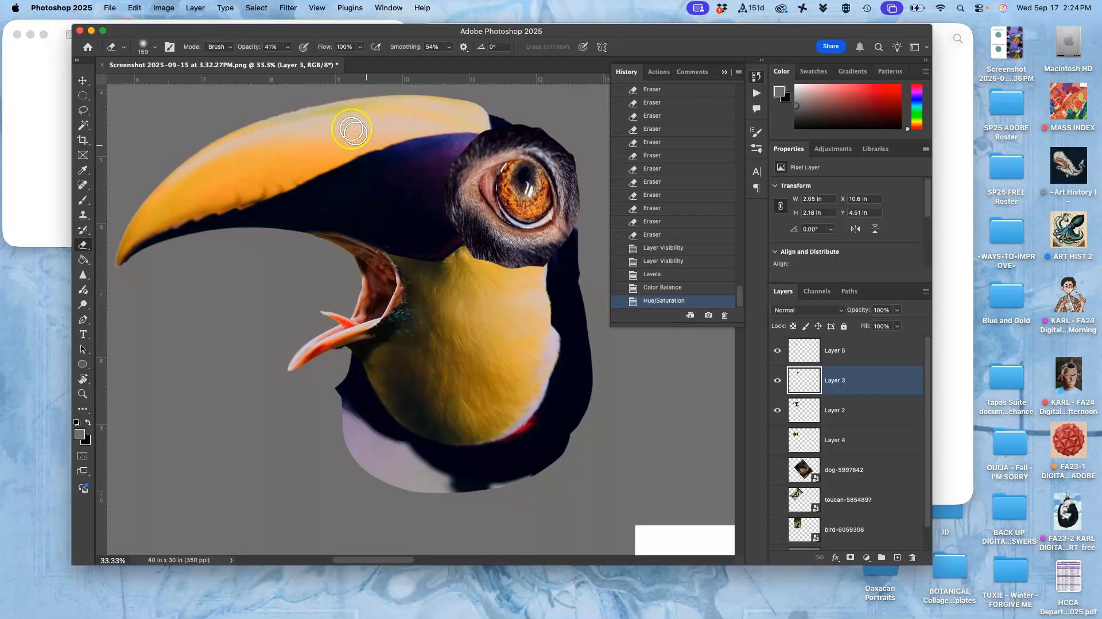
Raise the Eraser opacity to 100% and erase the hard outer edge of the fur around the eye on Layer 3
left_click(287, 47)
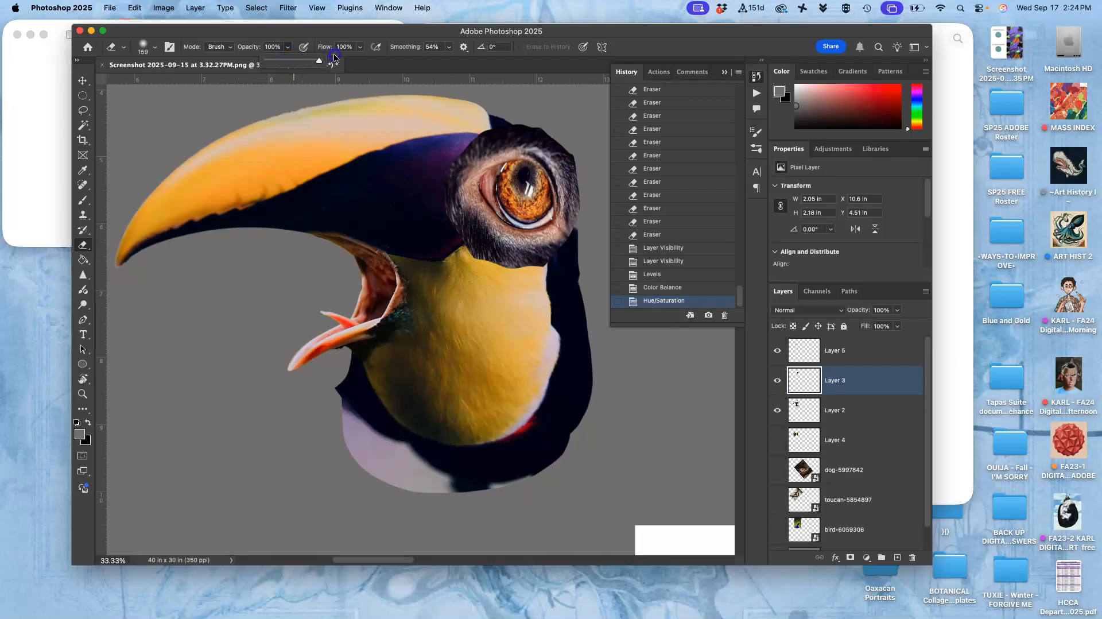
left_click(475, 136)
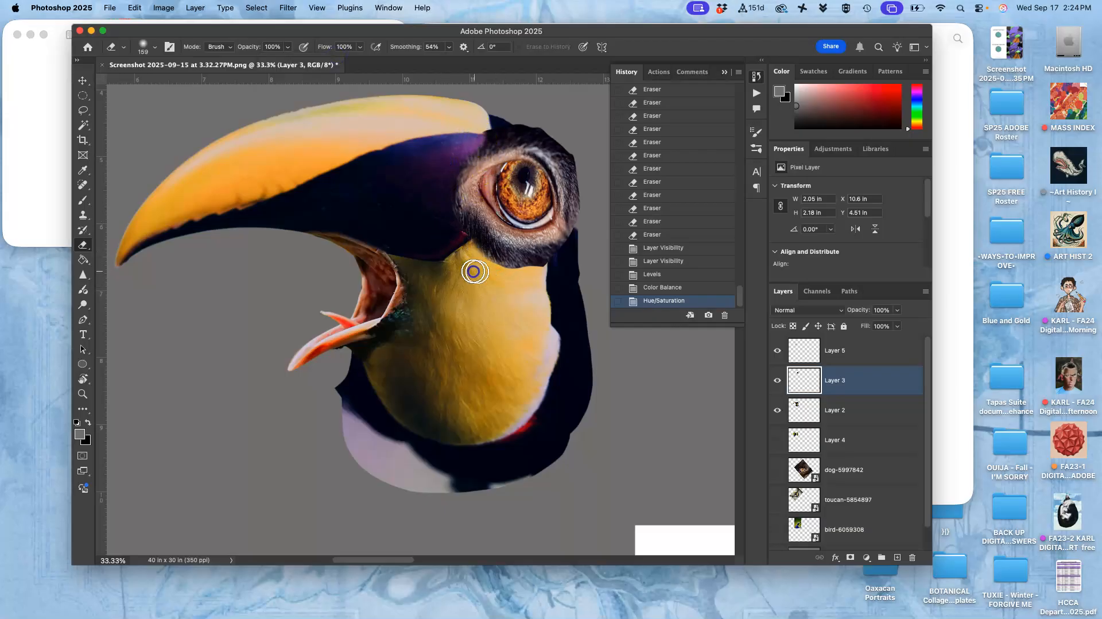
left_click_drag(547, 264, 561, 257)
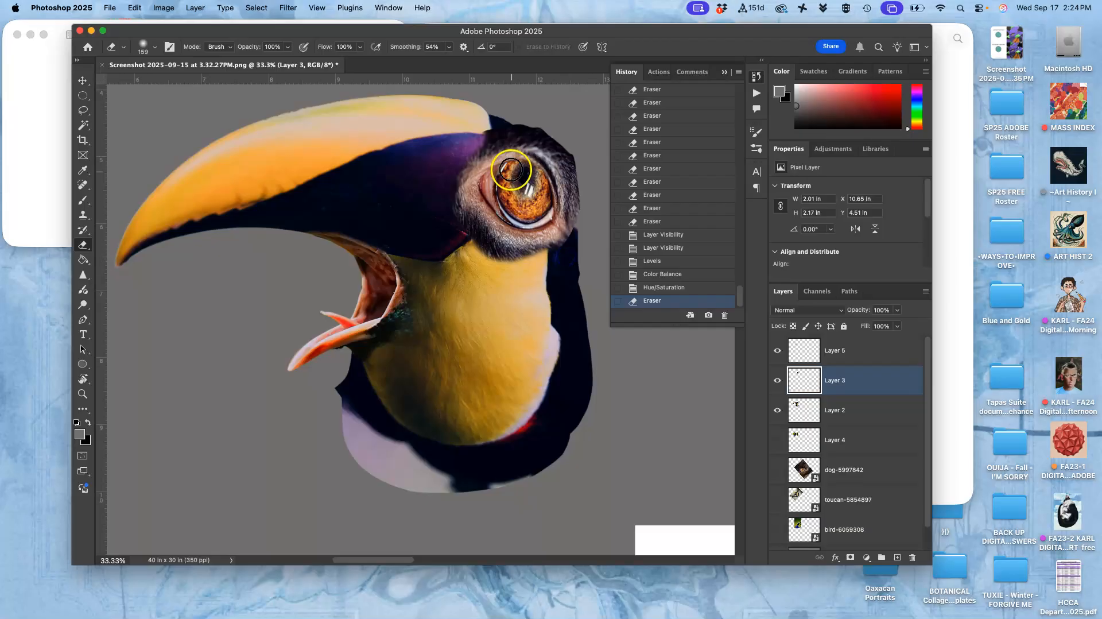
left_click_drag(486, 134, 476, 143)
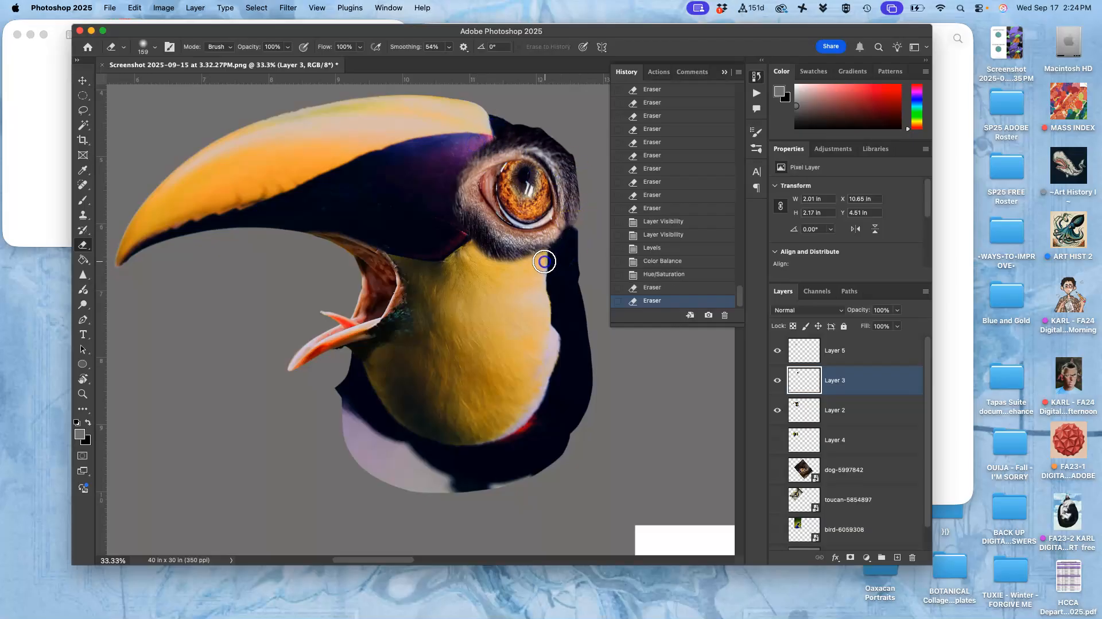
left_click_drag(572, 230, 573, 220)
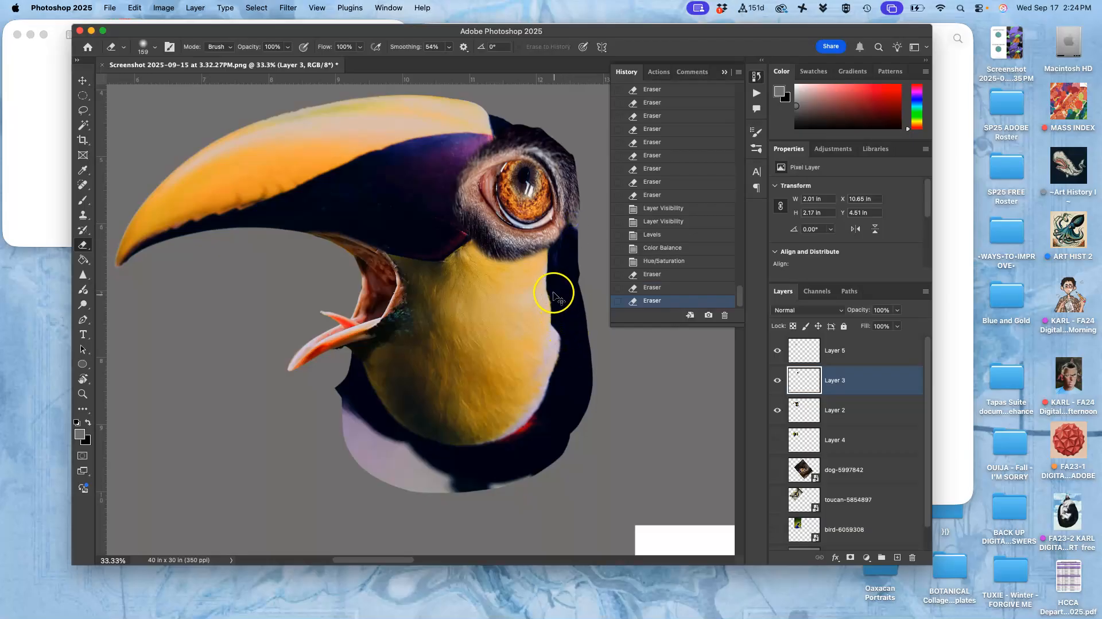
Collapse the History panel, lower the Eraser opacity to 28%, and fade the fur around the eye into the beak and yellow breast
key("super+plus")
key("super+plus")
key("super+plus")
key("super+plus")
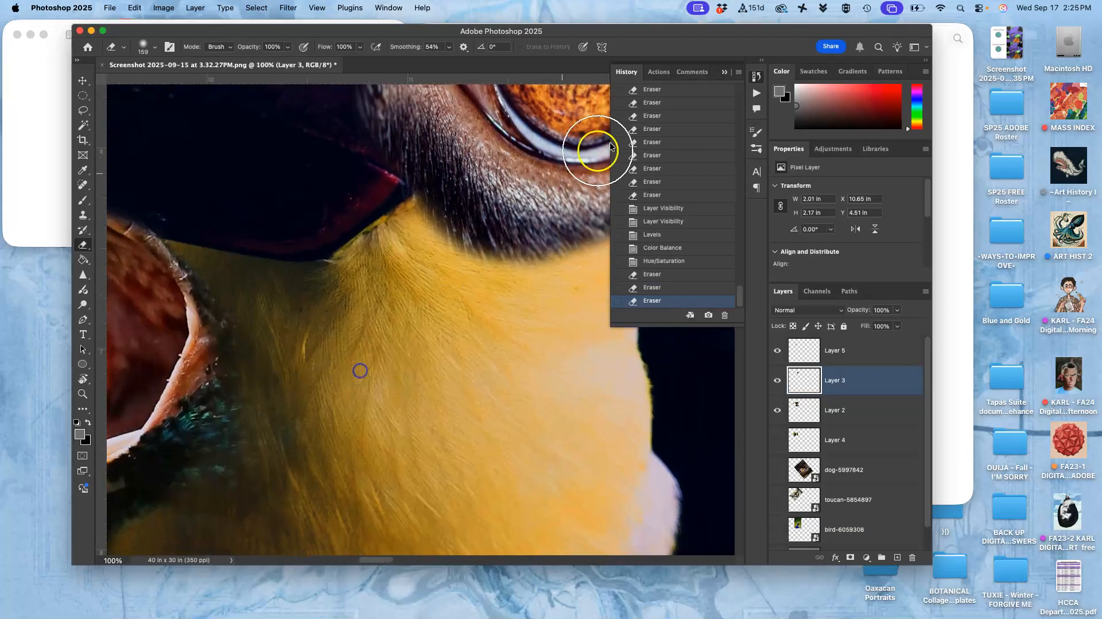
left_click(724, 72)
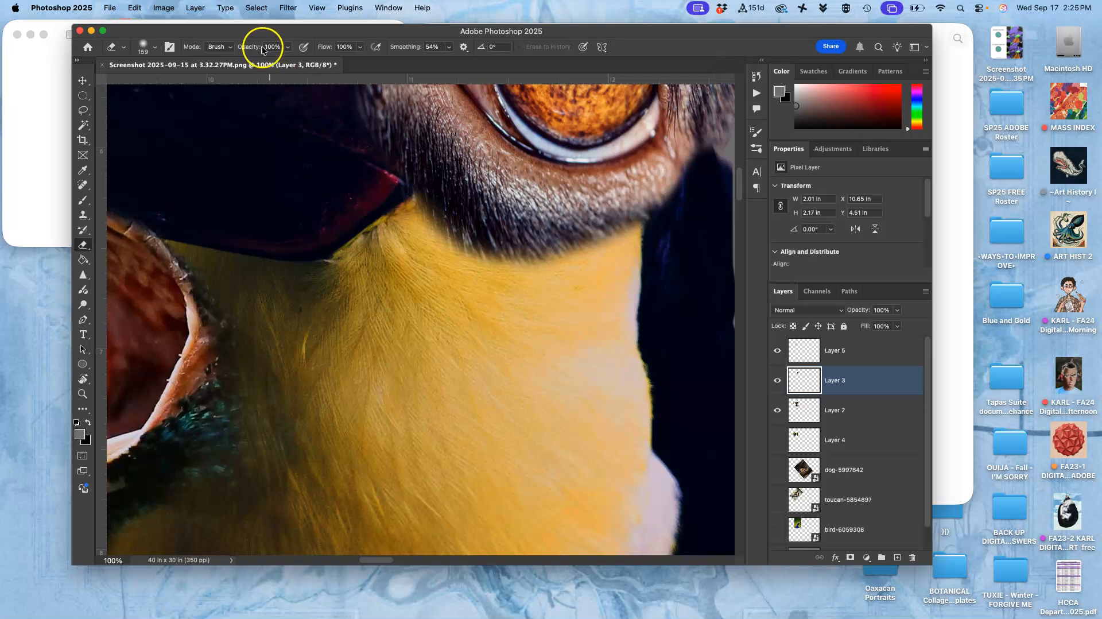
left_click(285, 48)
left_click_drag(409, 183, 477, 258)
mouse_move(444, 214)
left_mouse_down()
mouse_move(528, 261)
mouse_move(592, 260)
mouse_move(480, 268)
mouse_move(403, 220)
mouse_move(448, 238)
mouse_move(386, 183)
mouse_move(403, 186)
mouse_move(411, 207)
mouse_move(388, 166)
mouse_move(390, 209)
mouse_move(387, 193)
mouse_move(499, 269)
mouse_move(592, 267)
mouse_move(623, 240)
mouse_move(528, 262)
mouse_move(486, 250)
mouse_move(456, 206)
mouse_move(526, 232)
mouse_move(631, 228)
mouse_move(441, 205)
mouse_move(423, 166)
mouse_move(449, 229)
mouse_move(427, 241)
mouse_move(406, 175)
mouse_move(366, 136)
mouse_move(356, 191)
mouse_move(407, 281)
mouse_move(420, 258)
mouse_move(445, 298)
left_mouse_up()
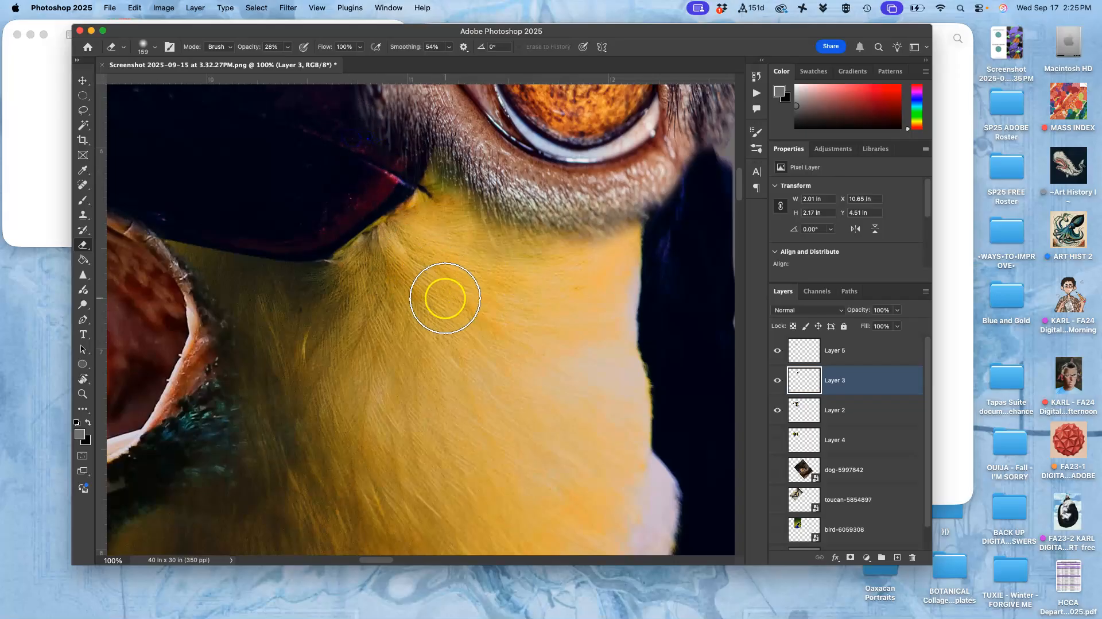
scroll(442, 310, "up", 10)
mouse_move(507, 161)
left_mouse_down()
mouse_move(524, 153)
mouse_move(468, 172)
mouse_move(408, 215)
mouse_move(479, 198)
mouse_move(396, 233)
mouse_move(364, 333)
mouse_move(386, 409)
mouse_move(399, 373)
mouse_move(379, 345)
mouse_move(437, 413)
mouse_move(471, 490)
left_mouse_up()
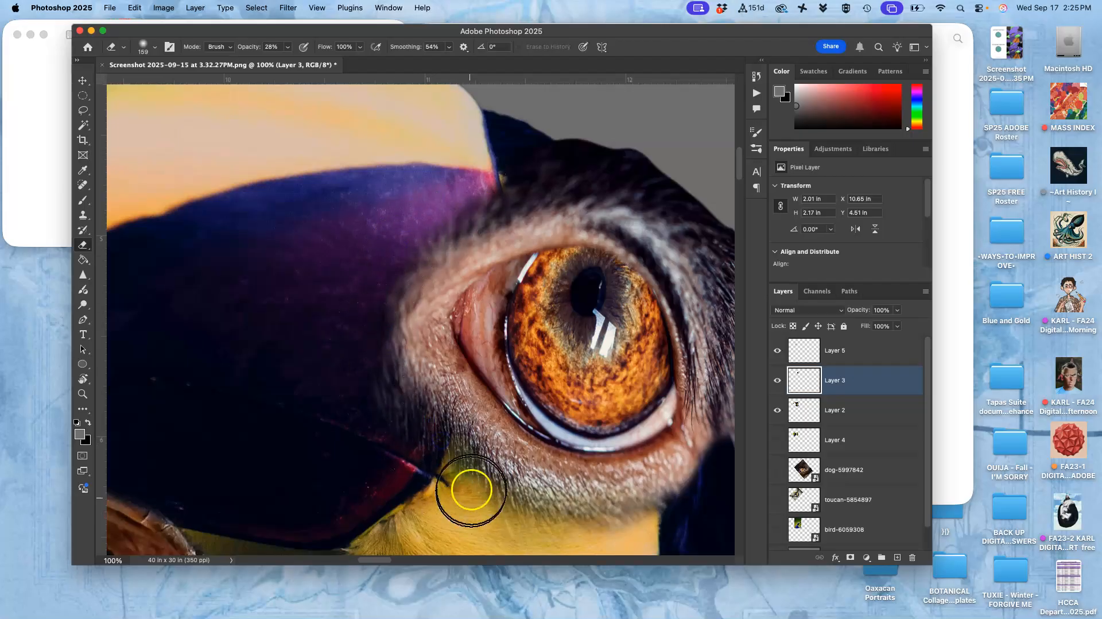
mouse_move(541, 177)
left_mouse_down()
mouse_move(405, 153)
mouse_move(398, 135)
left_mouse_up()
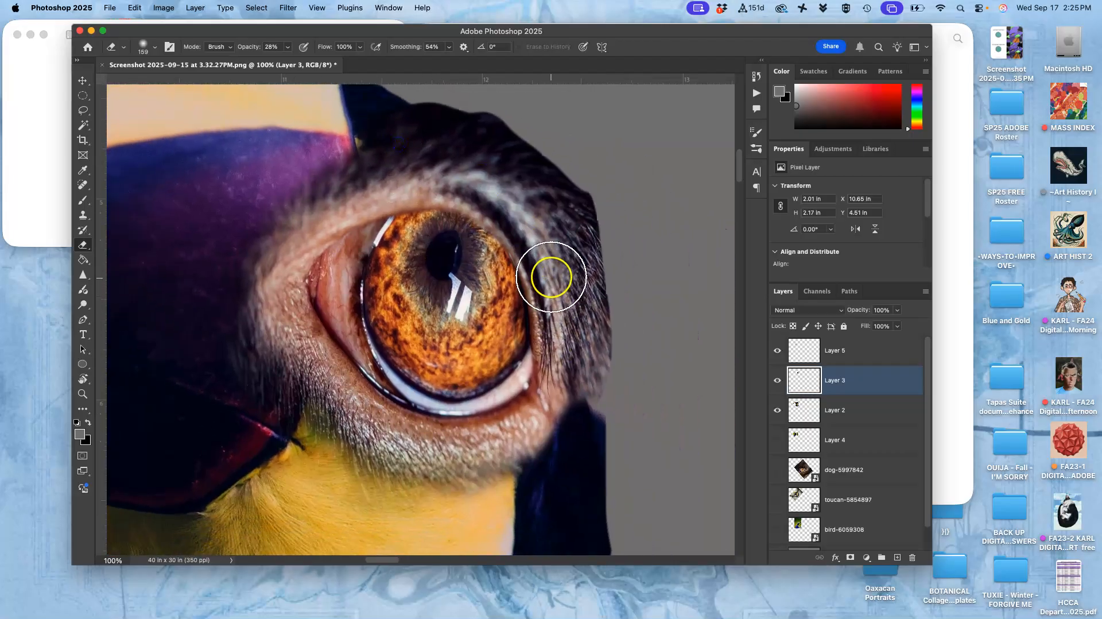
Examine the blend of the eye fur with the beak corner and yellow breast, across the whole head and close up
key("super+minus")
key("super+minus")
key("super+minus")
key("super+minus")
mouse_move(569, 298)
left_mouse_down()
mouse_move(572, 223)
mouse_move(608, 128)
left_mouse_up()
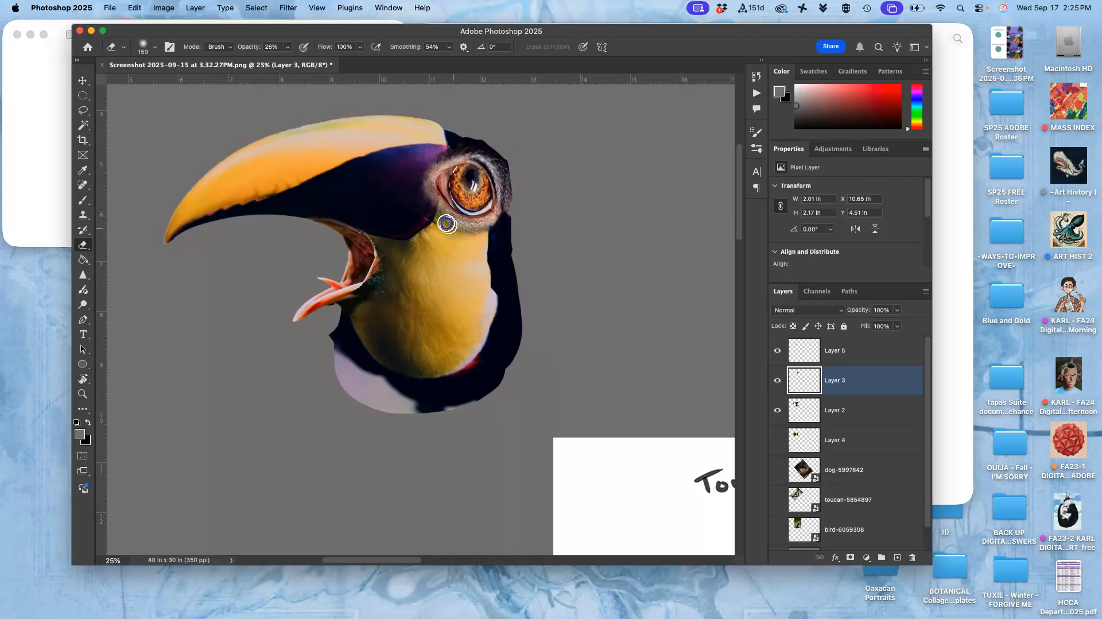
left_click_drag(427, 249, 409, 245)
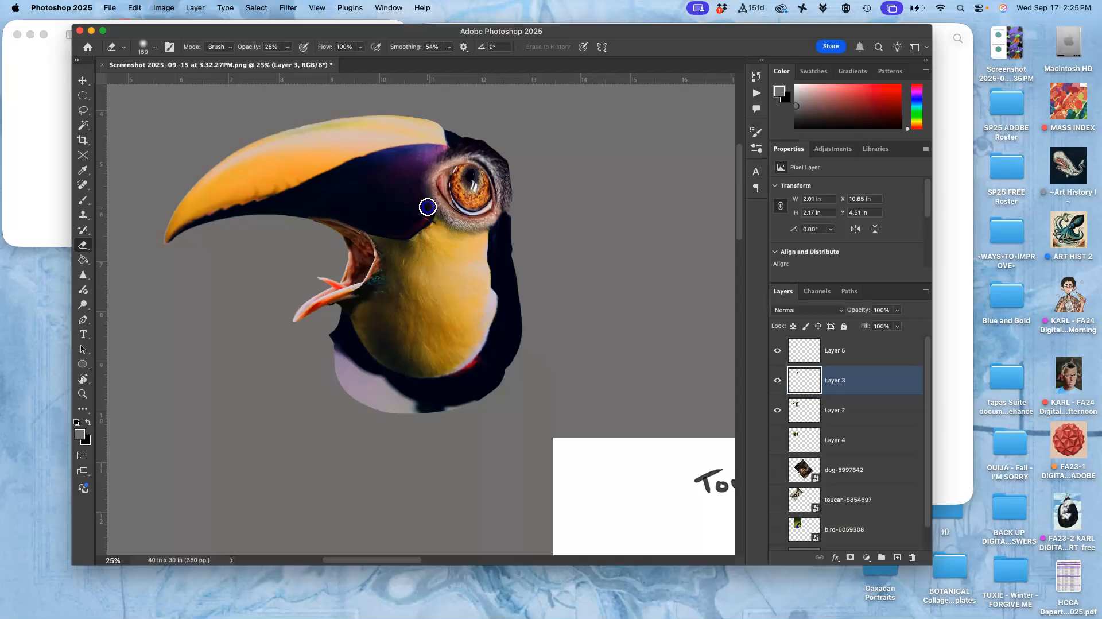
key("super+equal")
key("super+equal")
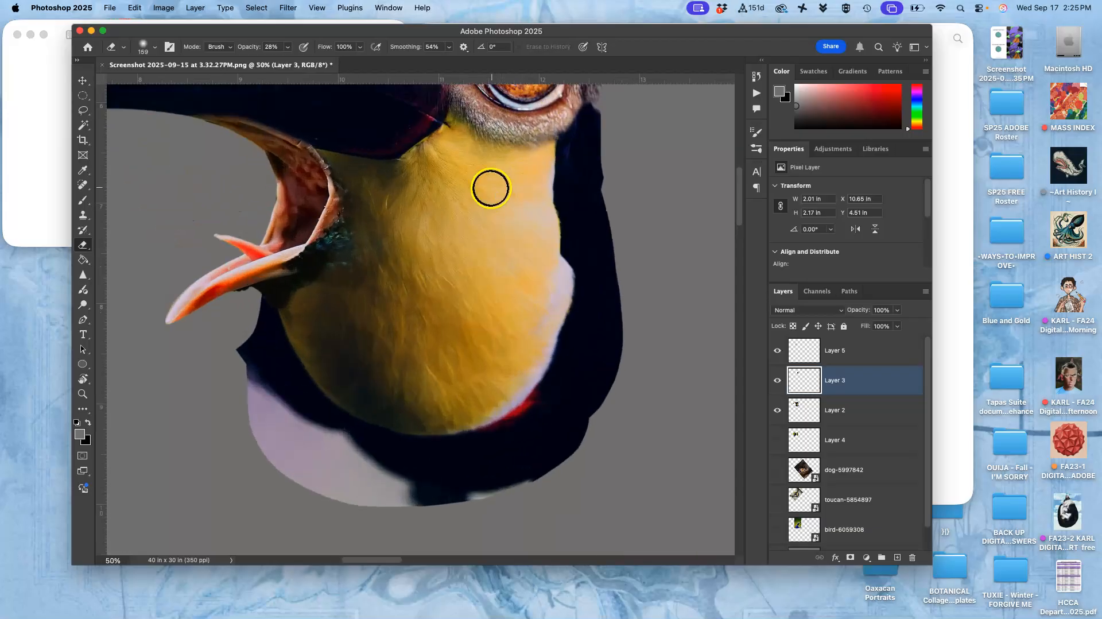
left_click_drag(468, 160, 448, 315)
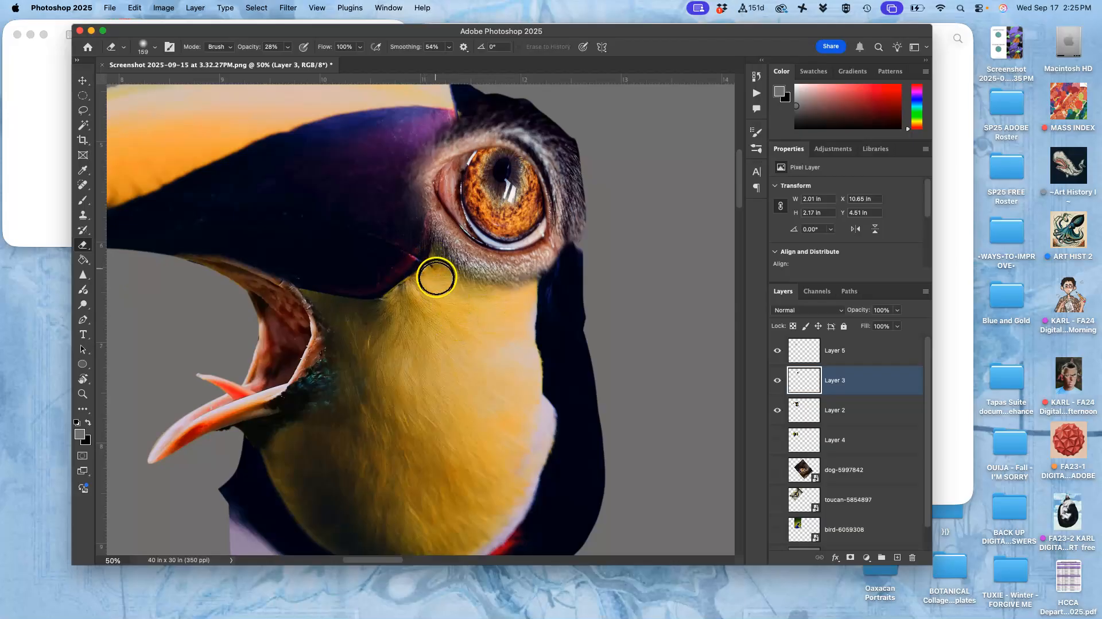
key("super+equal")
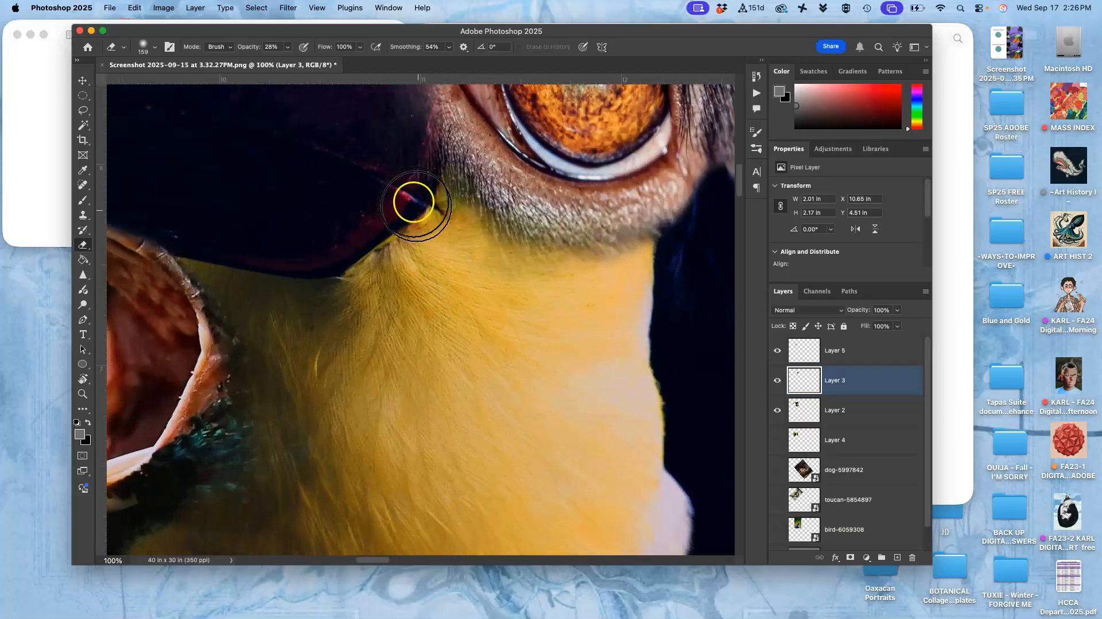
scroll(451, 246, "up", 3)
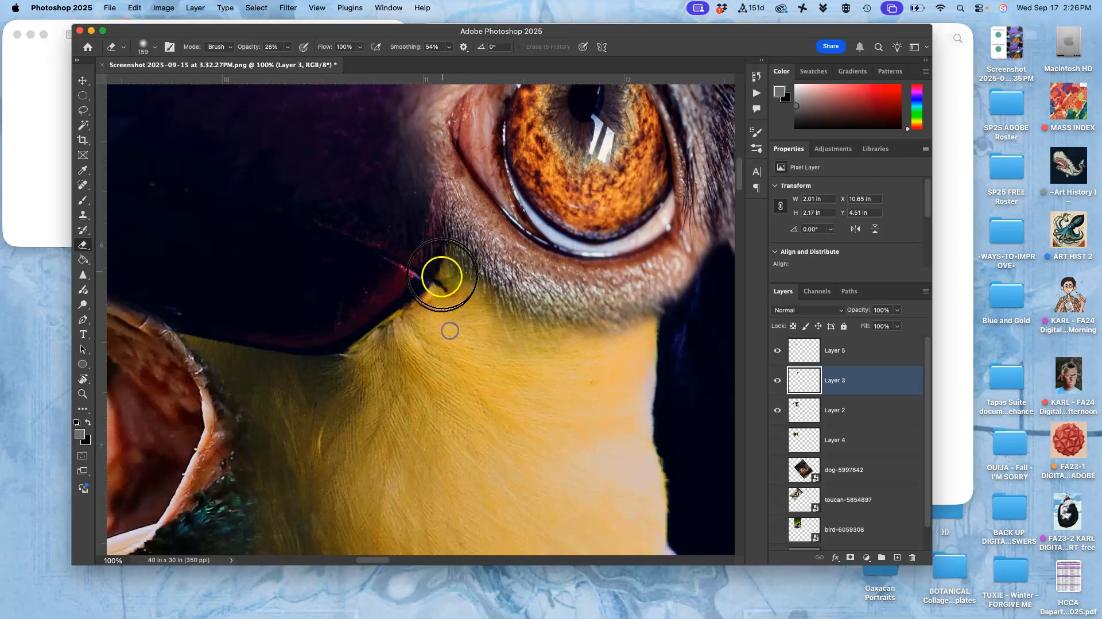
left_click(426, 336)
left_click(426, 333)
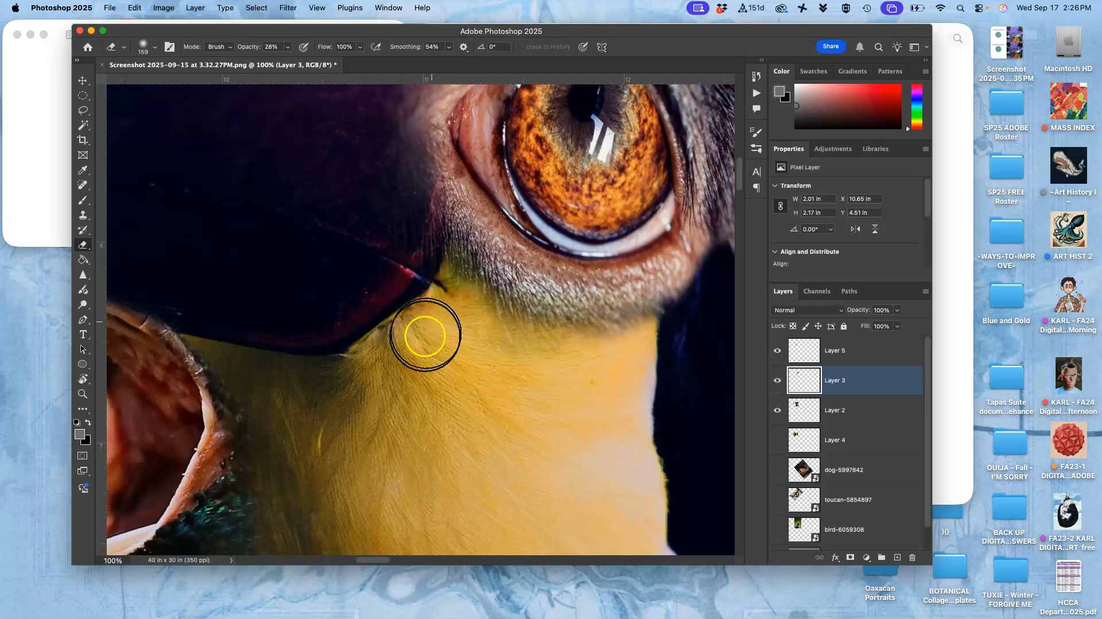
Examine the blended eye fur, beak and yellow breast across the whole toucan head and beside the creature sketch
key("super+minus")
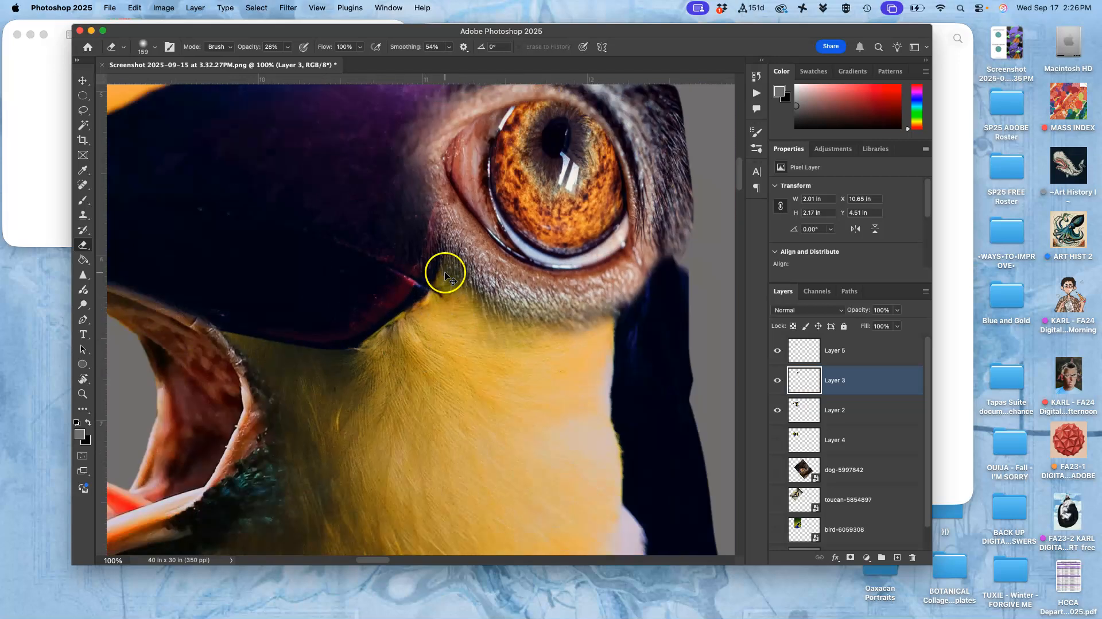
key("super+minus")
left_click_drag(475, 312, 563, 243)
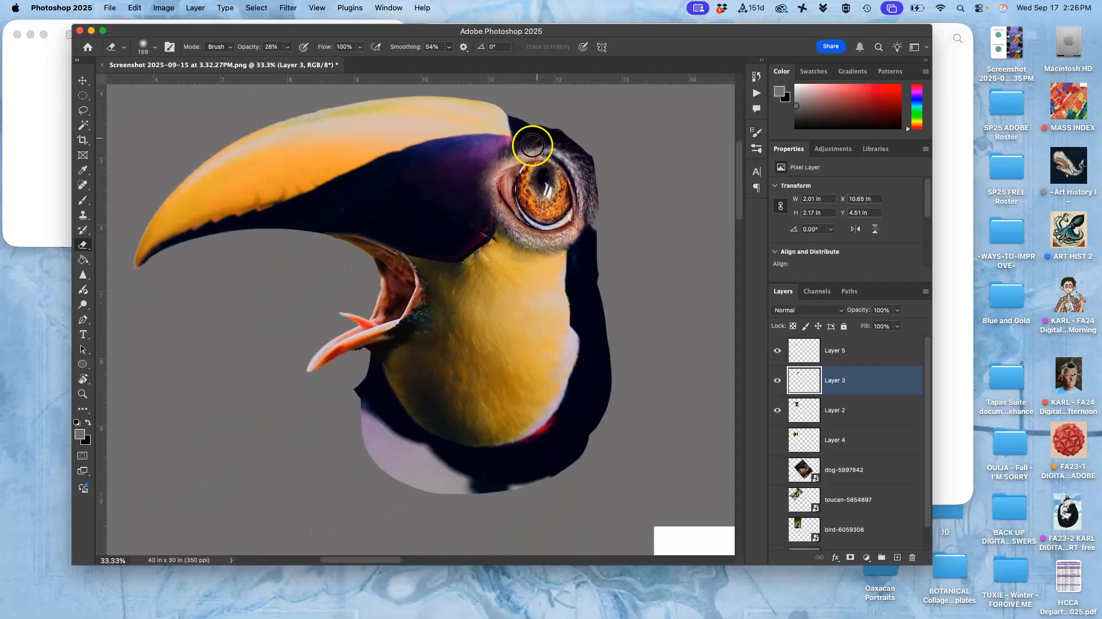
mouse_move(504, 152)
left_mouse_down()
mouse_move(521, 140)
mouse_move(492, 162)
left_mouse_up()
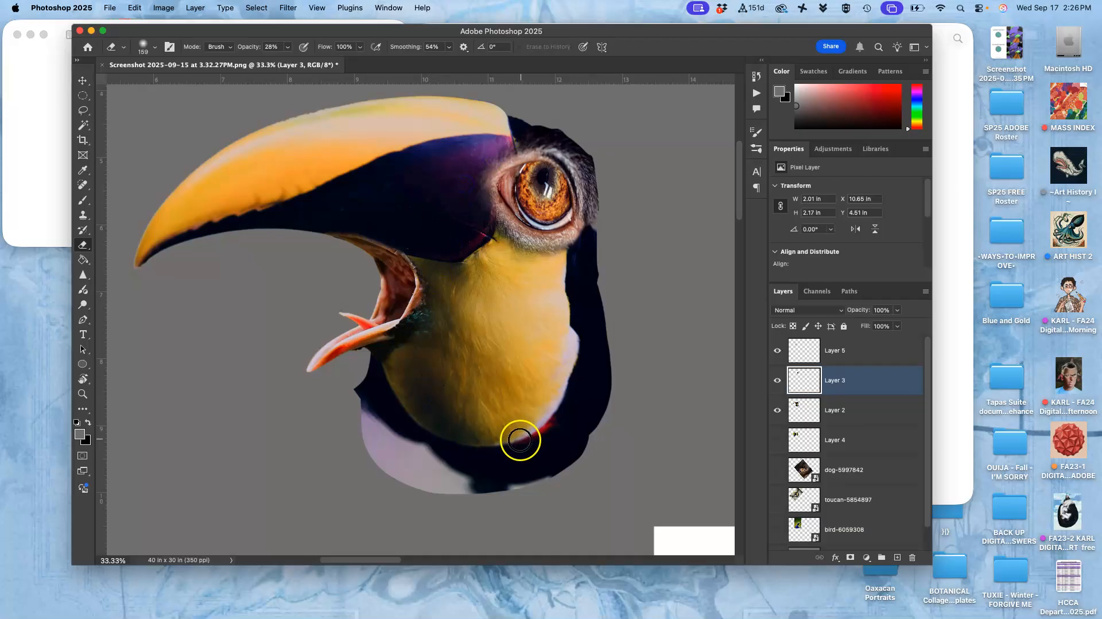
key("super+minus")
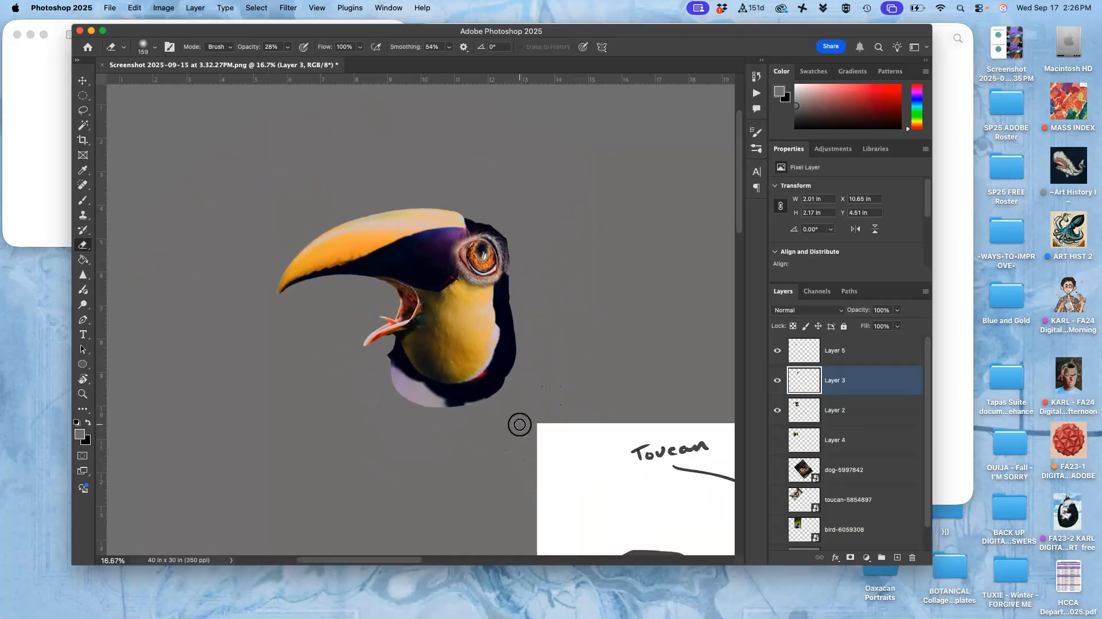
left_click_drag(594, 288, 482, 208)
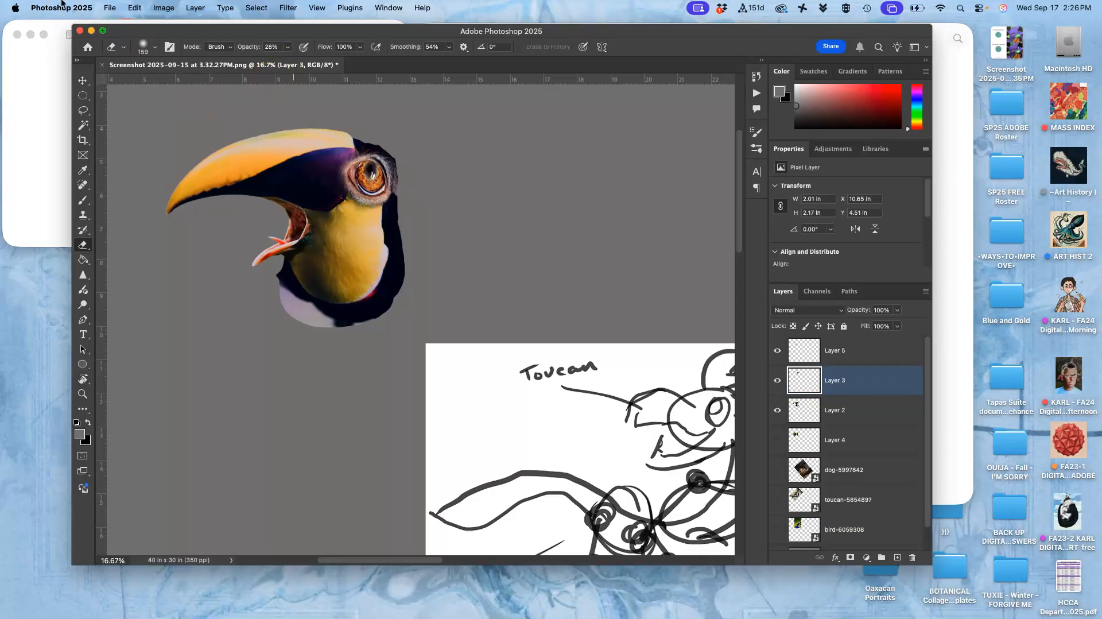
Save the collage to the Desktop in Photoshop format, named with the author's first name followed by "- Assignment #2 Popeye Bird Lizard"
left_click(111, 8)
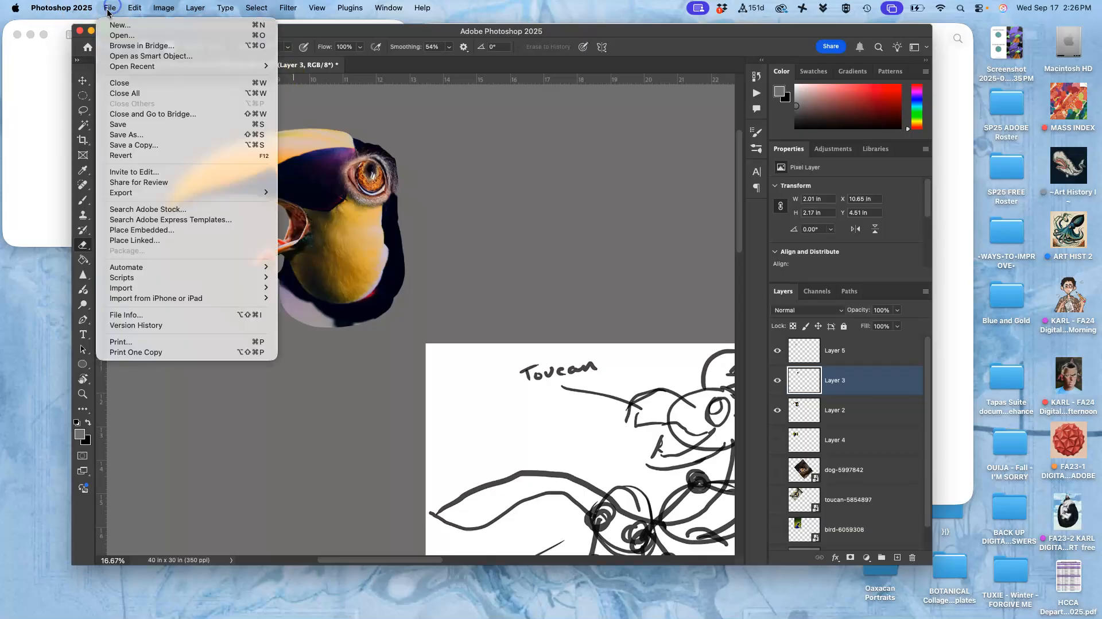
left_click(135, 136)
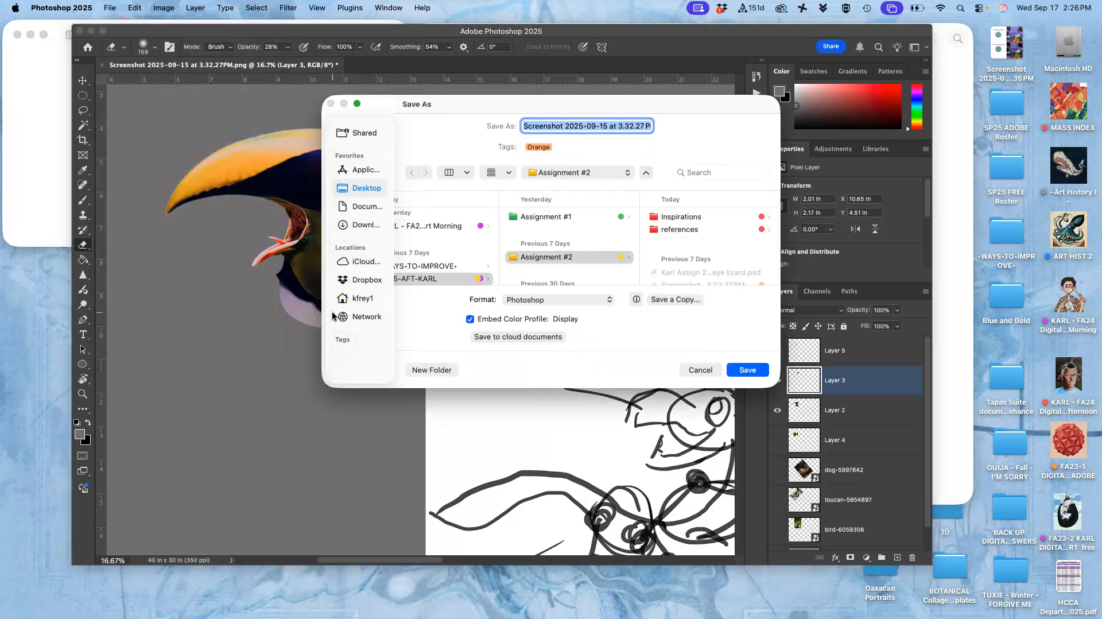
type("Ka")
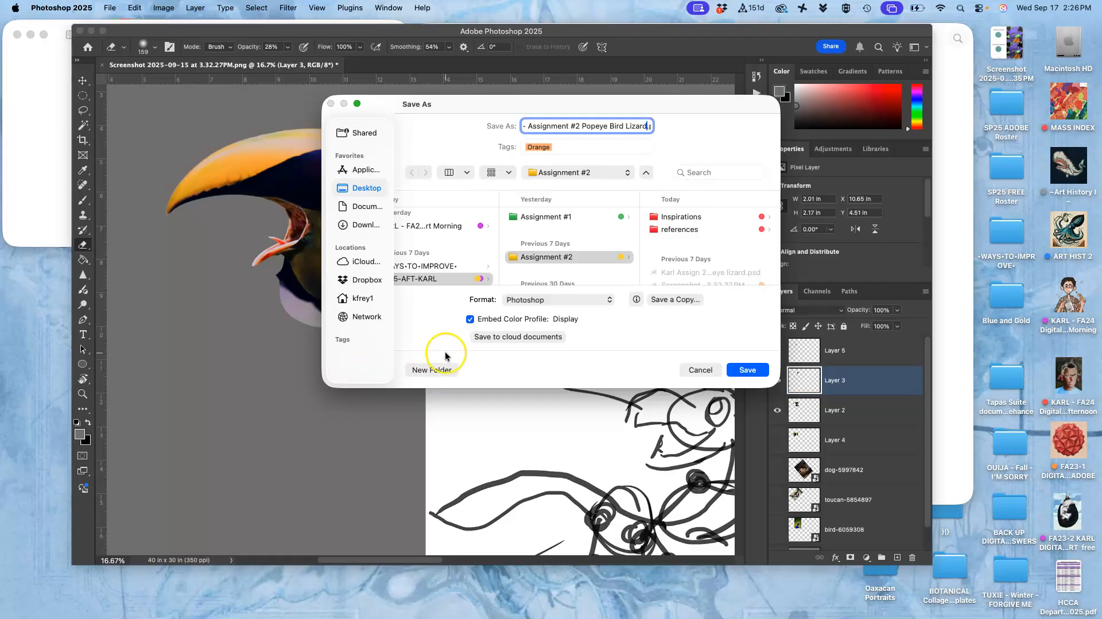
key("super+shift+d")
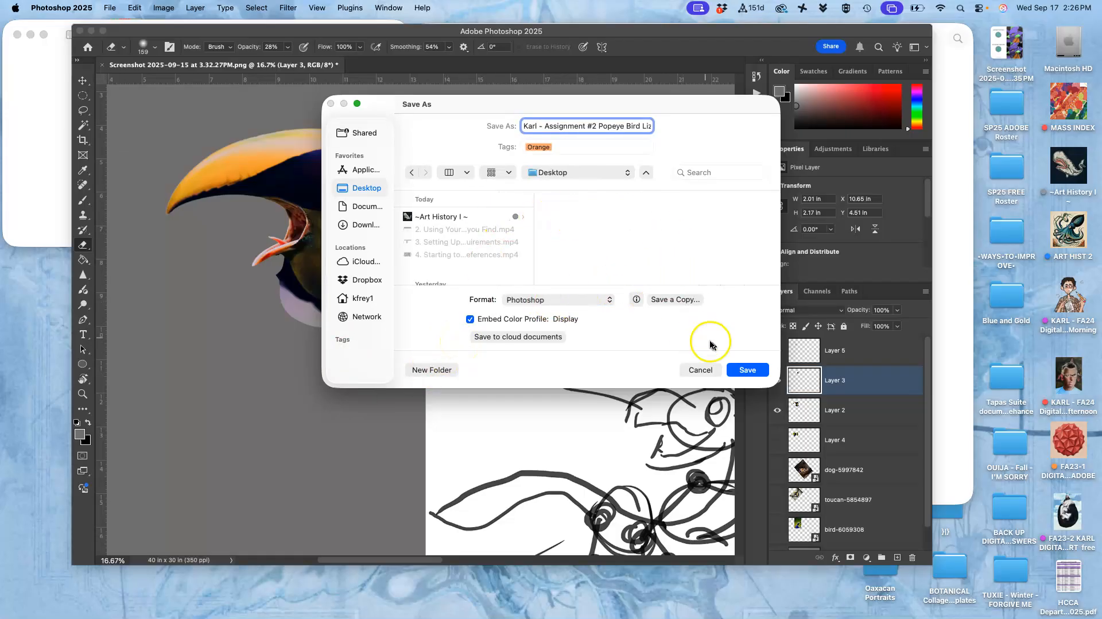
left_click(747, 370)
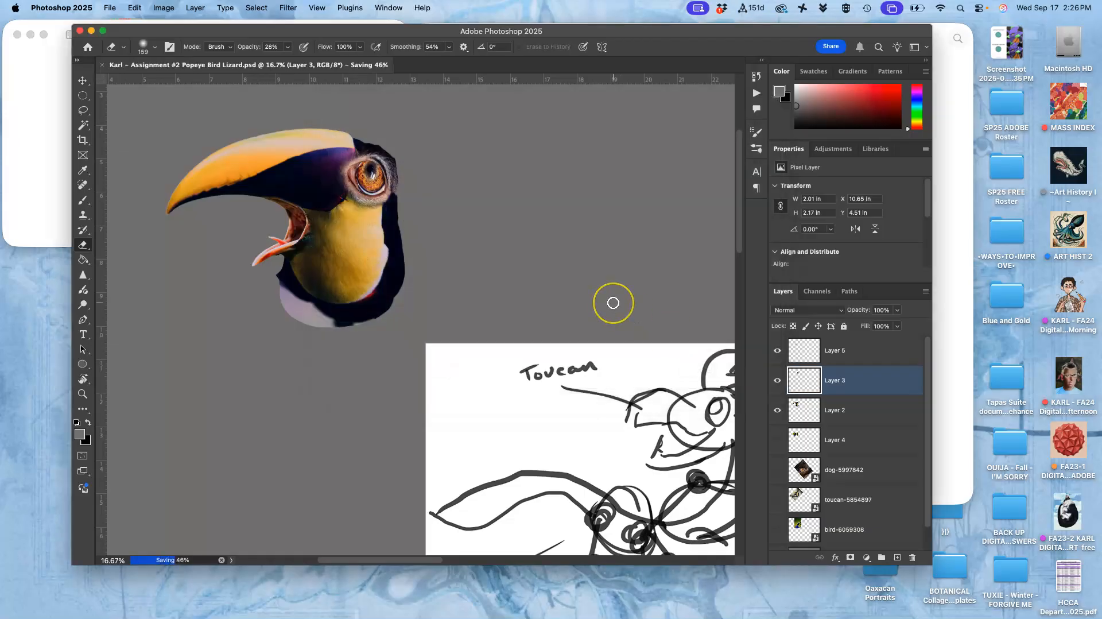
Reveal the desktop, move the saved Popeye Bird Lizard PSD to an empty area, and return to the open windows
key("F11")
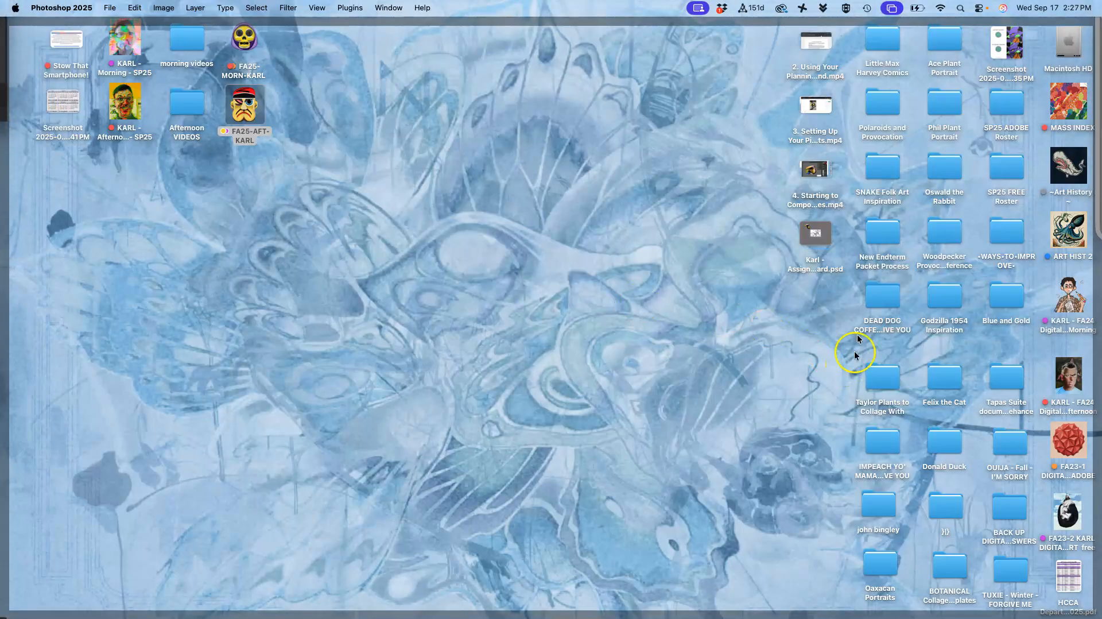
left_click(819, 235)
left_click_drag(818, 234, 578, 145)
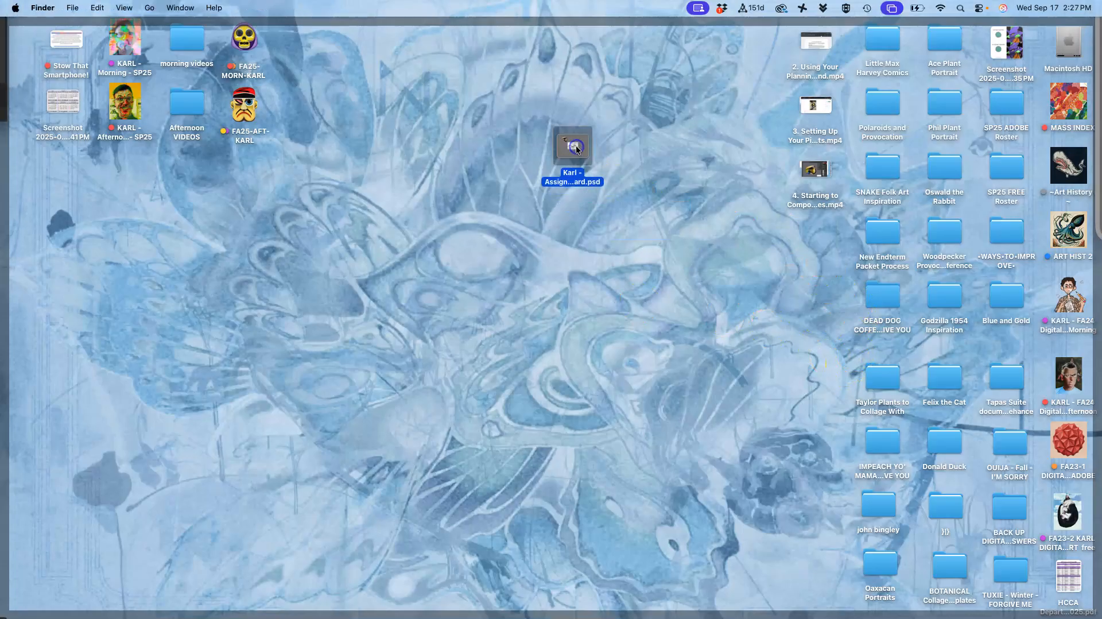
right_click(578, 145)
left_click(646, 331)
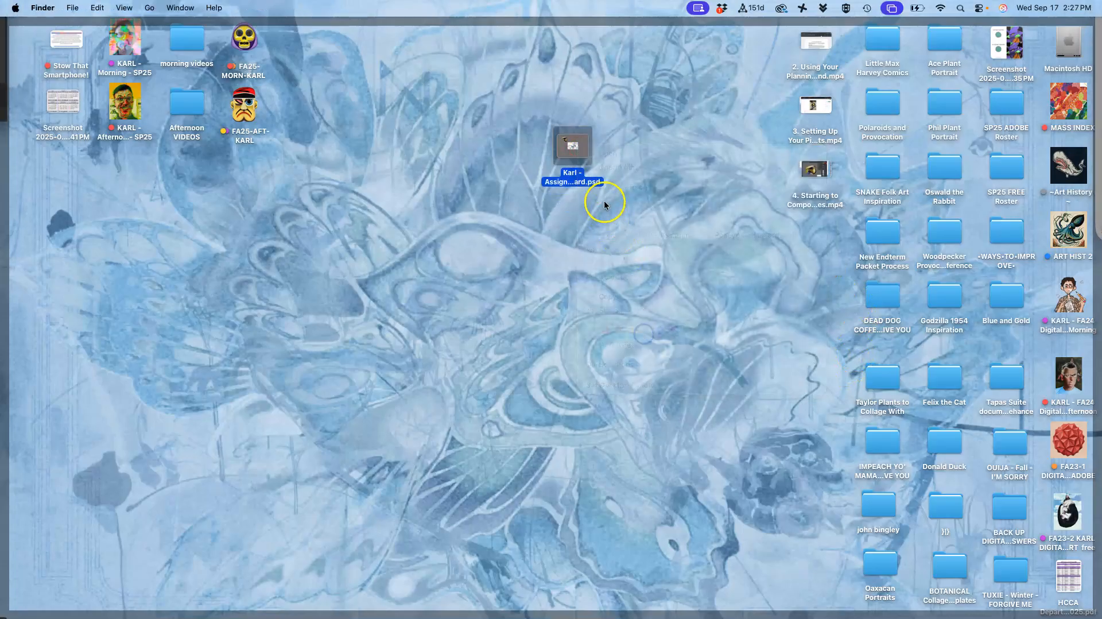
key("F11")
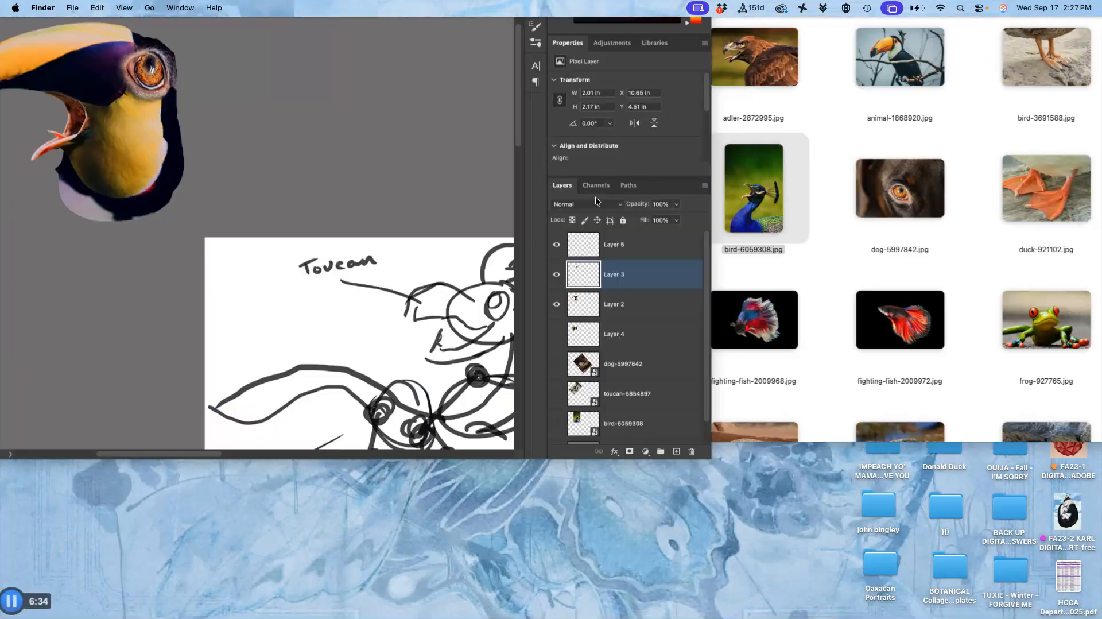
scroll(596, 200, "left", 2)
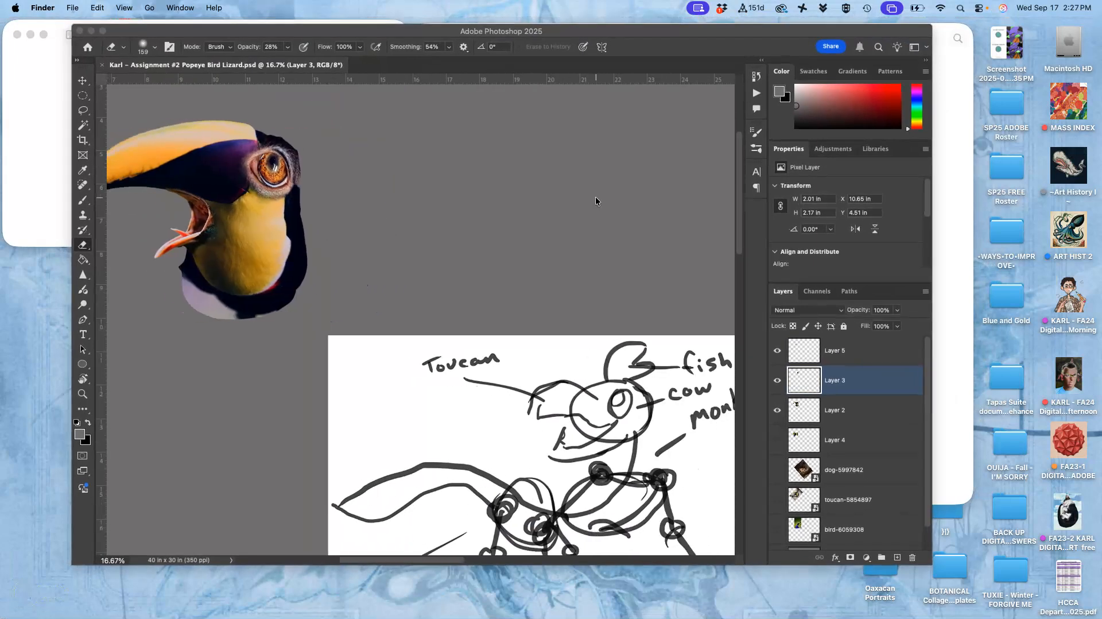
scroll(596, 201, "left", 5)
left_click(165, 34)
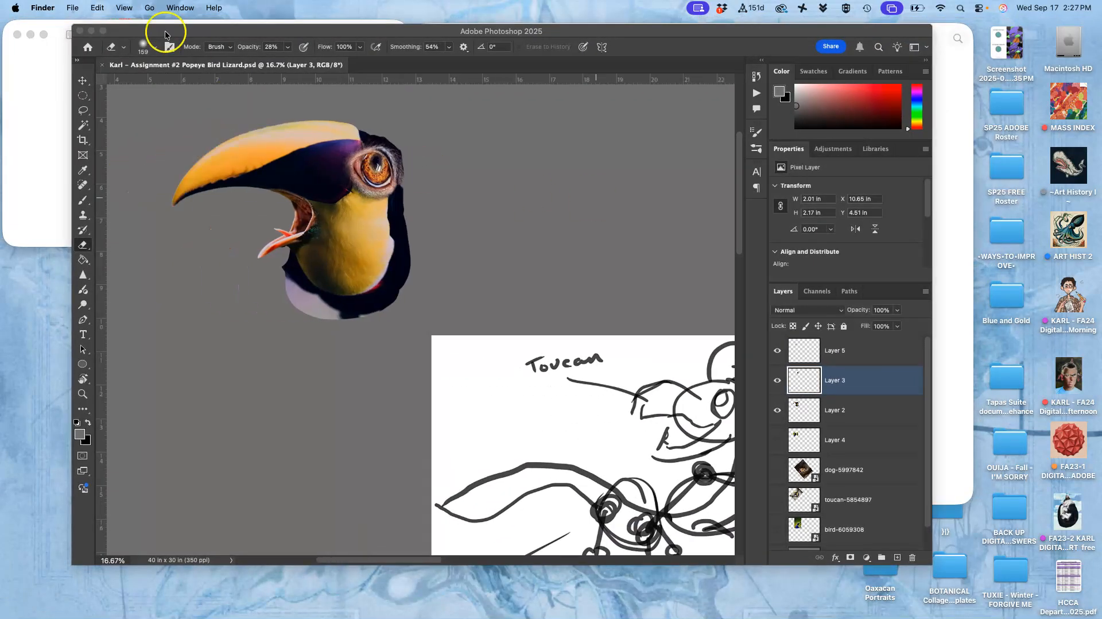
left_click(132, 33)
left_click(109, 7)
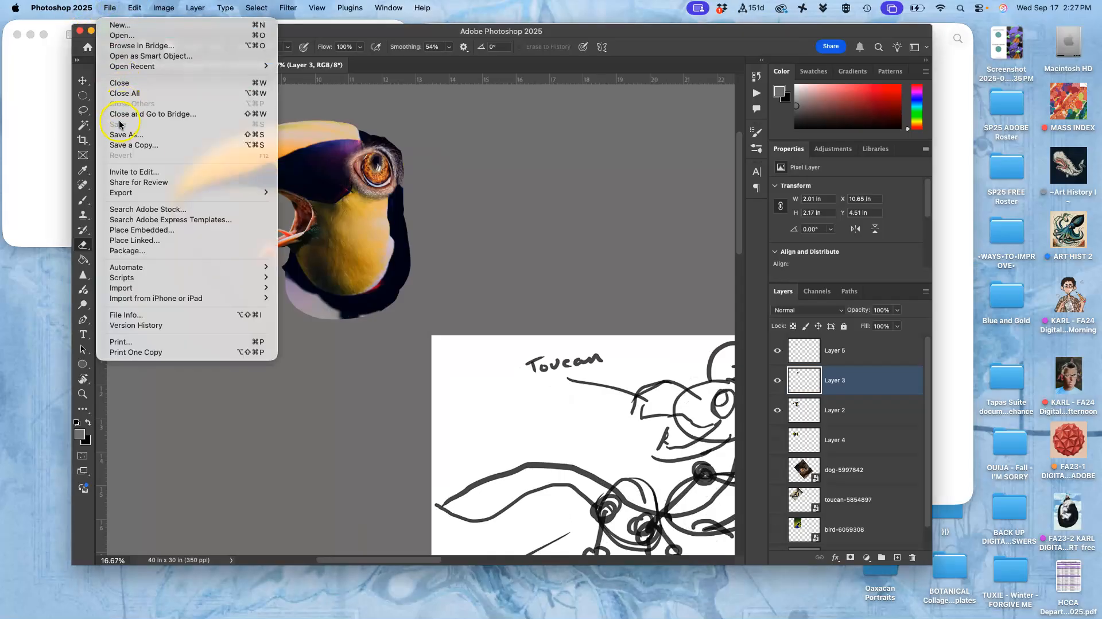
left_click(317, 120)
Switch to the references folder in Finder and place reticulate-gila-monster-86618.jpg into the Photoshop collage
key("super+minus")
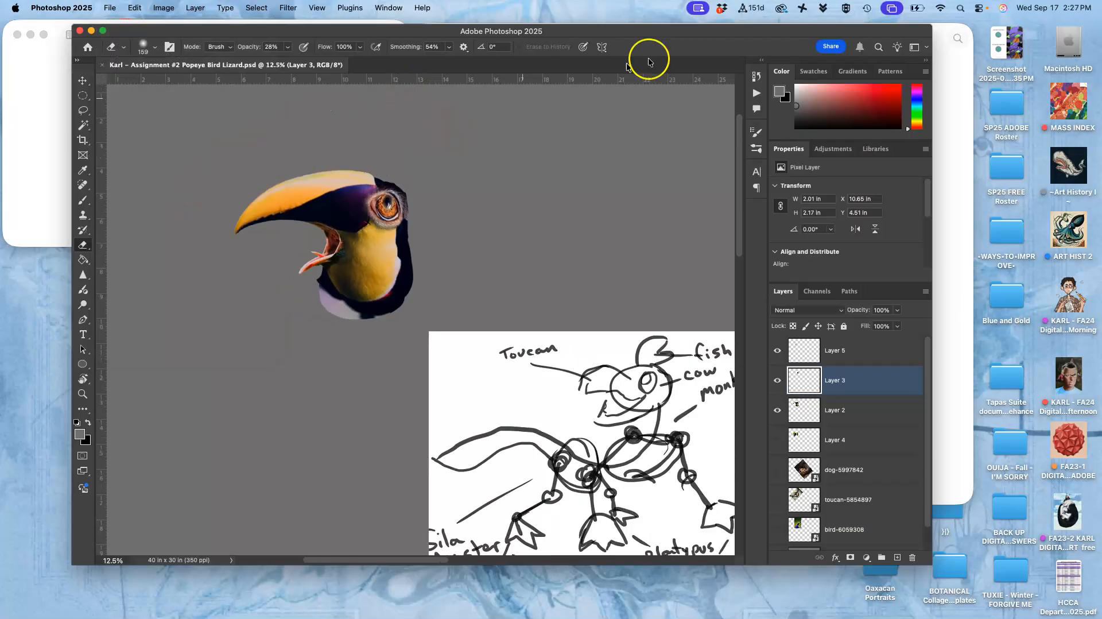
left_click(952, 132)
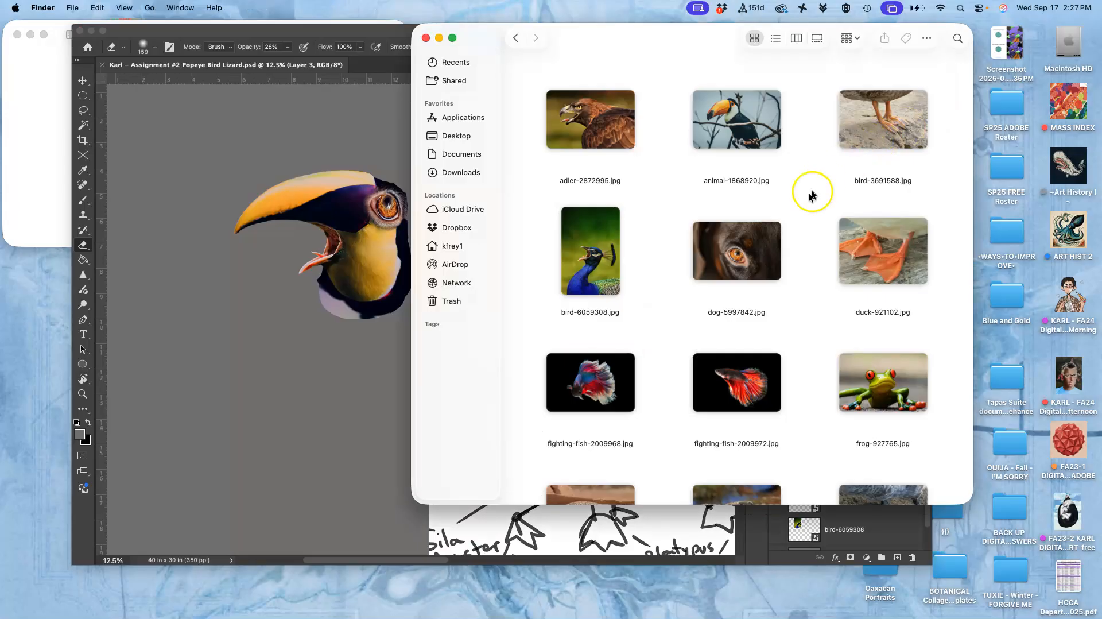
scroll(786, 217, "down", 3)
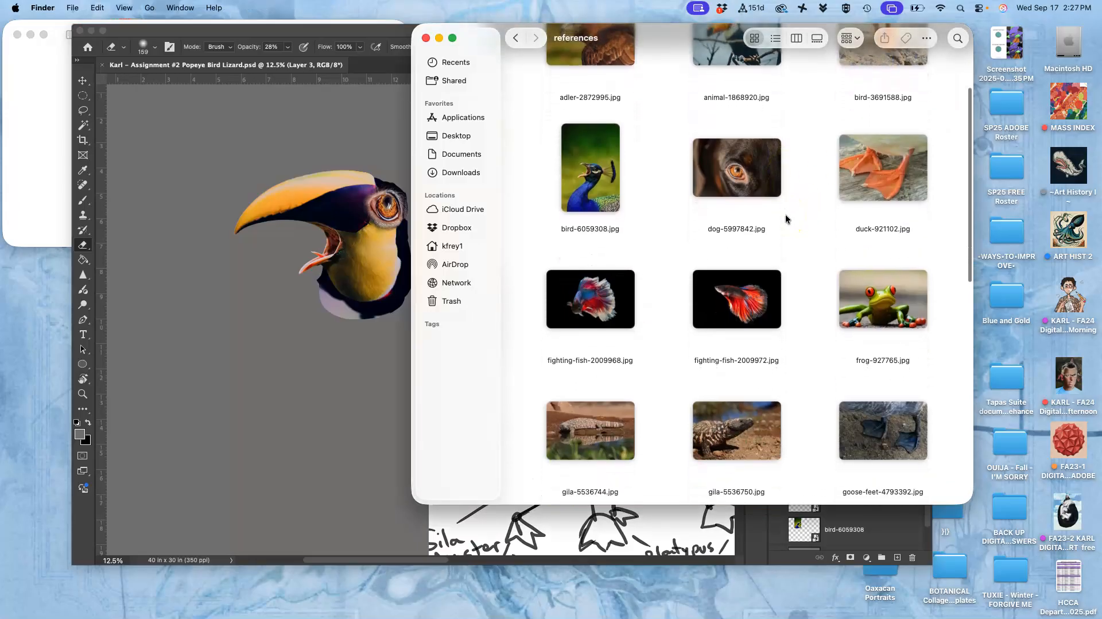
scroll(786, 218, "down", 5)
scroll(786, 217, "down", 6)
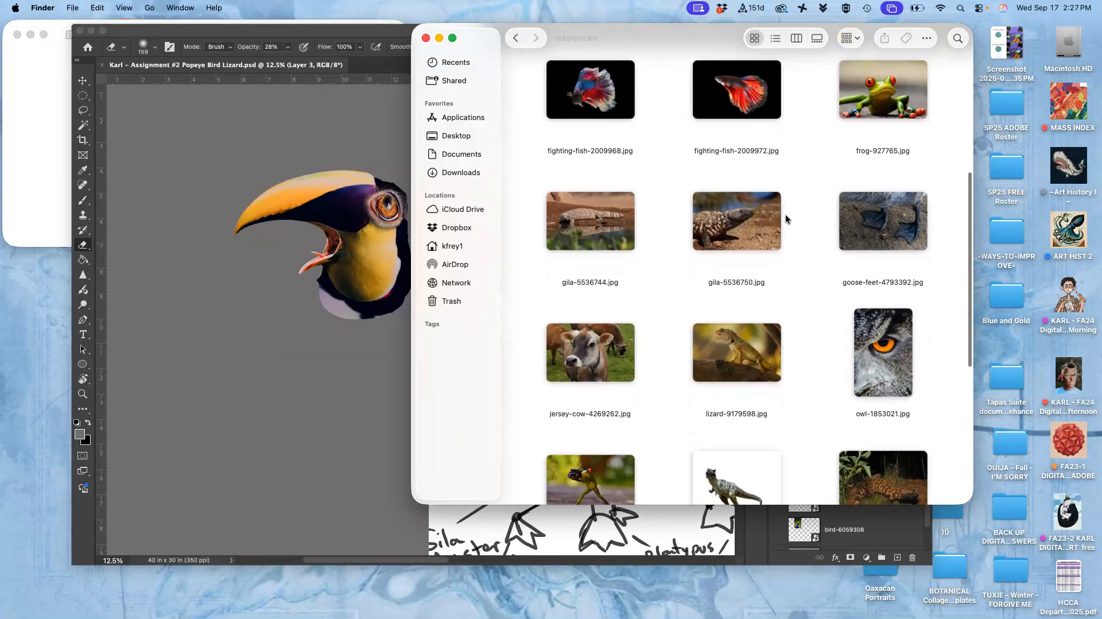
scroll(786, 218, "down", 4)
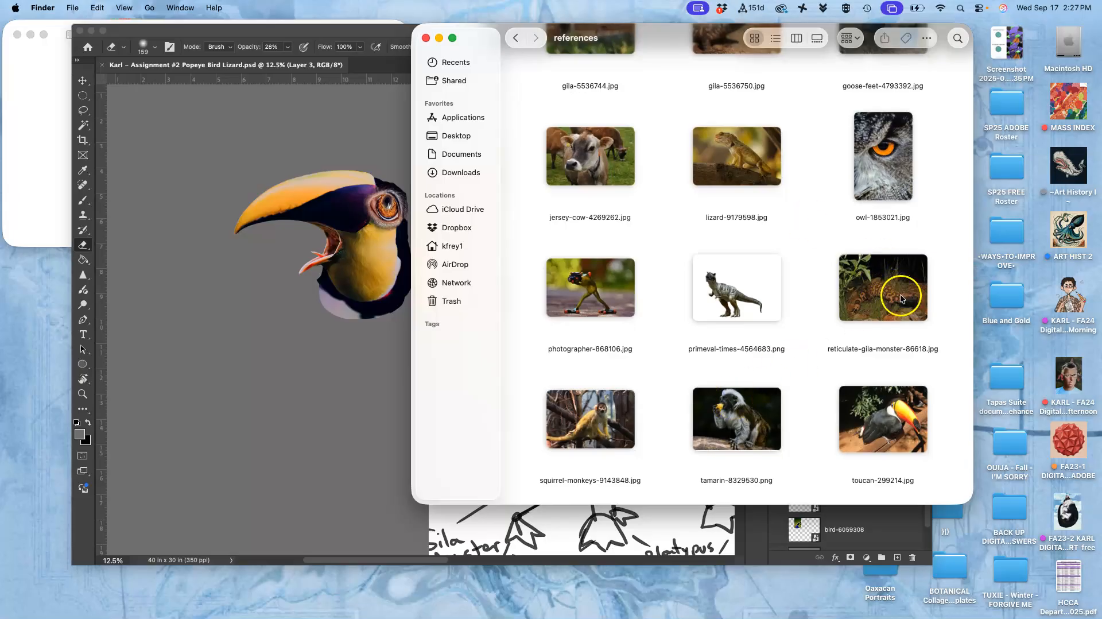
left_click_drag(900, 294, 292, 400)
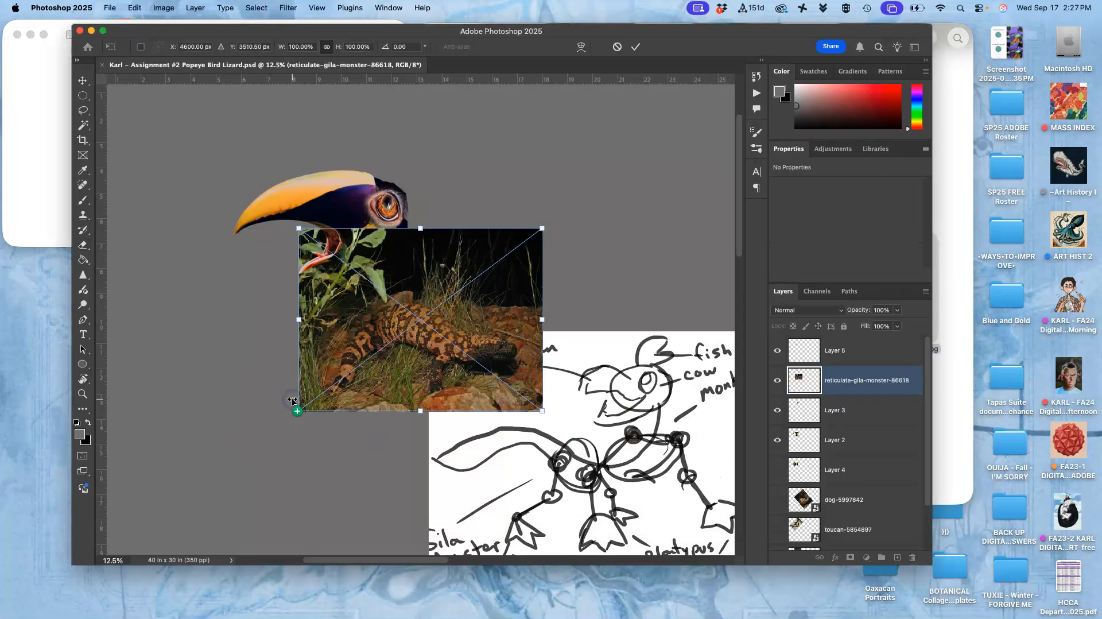
Scale the placed gila monster photo to 164.43%, rotate it to -36.48°, and shift it below the toucan head
scroll(465, 367, "down", 5)
scroll(465, 368, "right", 1)
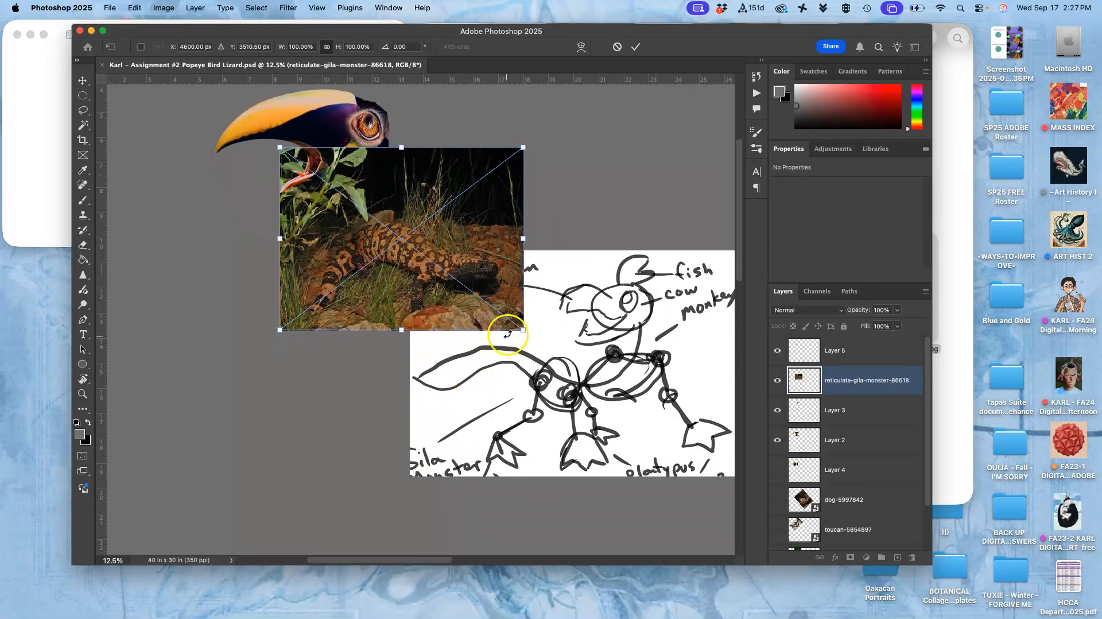
left_click_drag(527, 331, 685, 450)
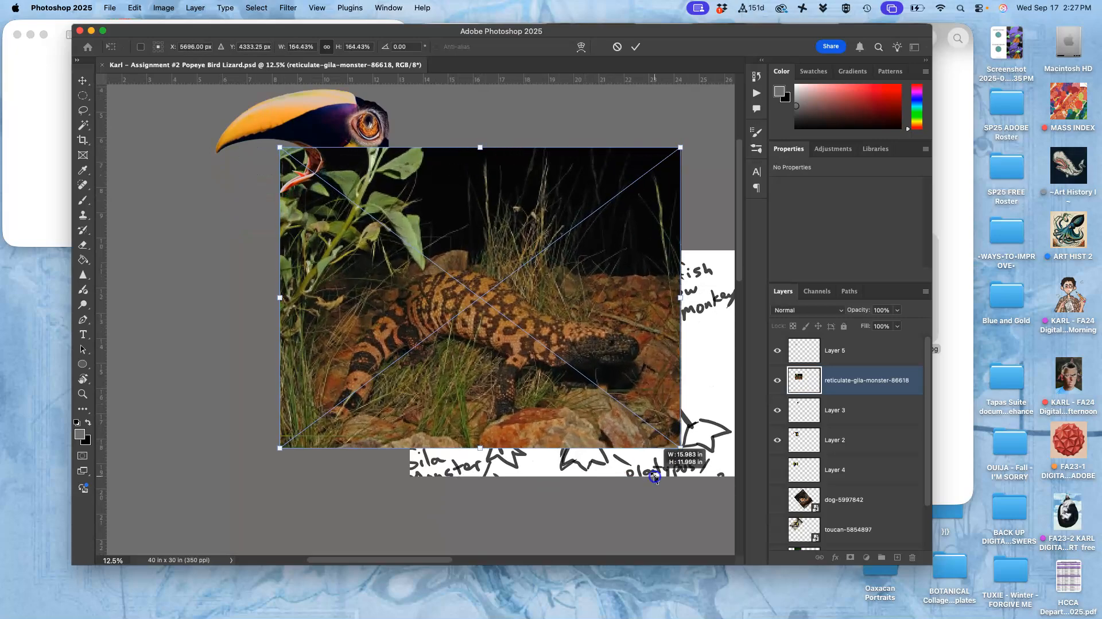
left_click_drag(708, 378, 656, 246)
left_click_drag(550, 291, 517, 350)
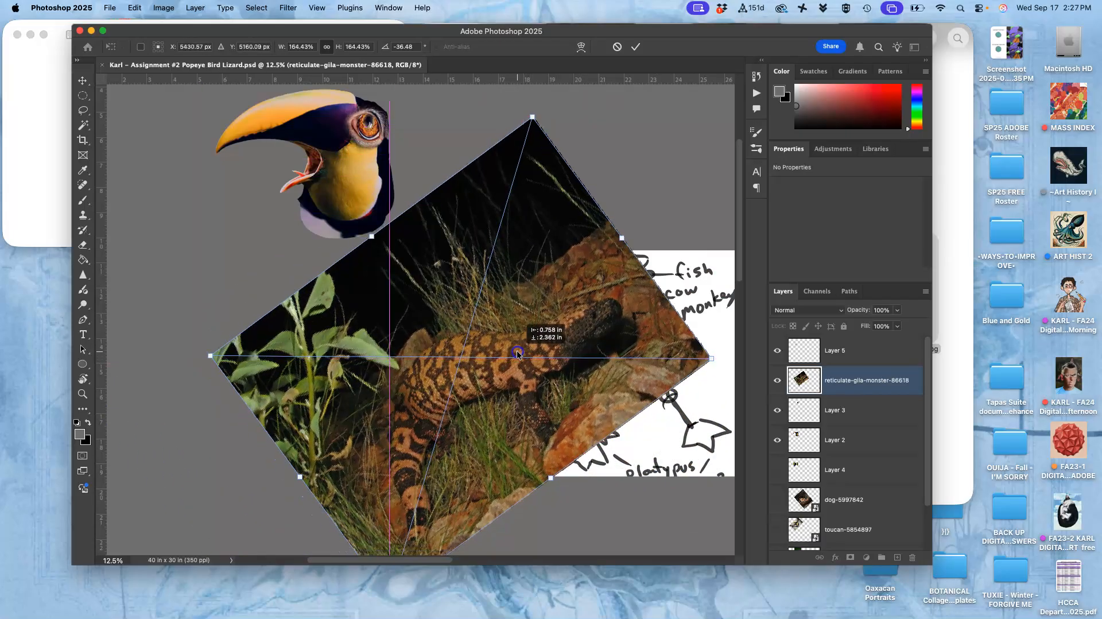
Flip the gila monster photo horizontally and move it up and left across the toucan head
right_click(516, 350)
mouse_move(566, 616)
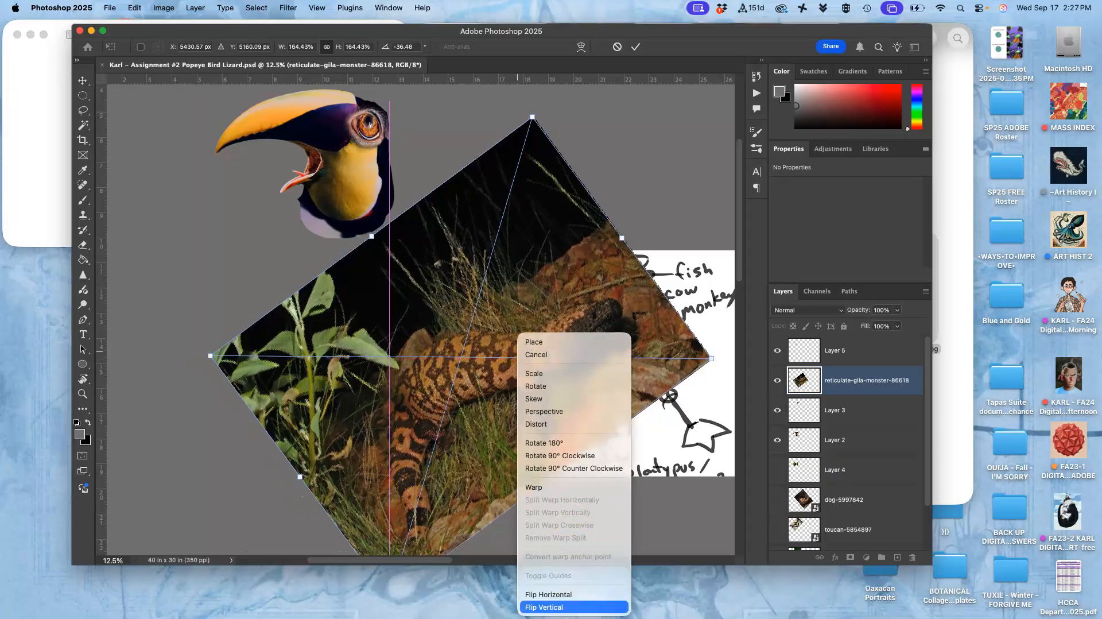
left_click(569, 597)
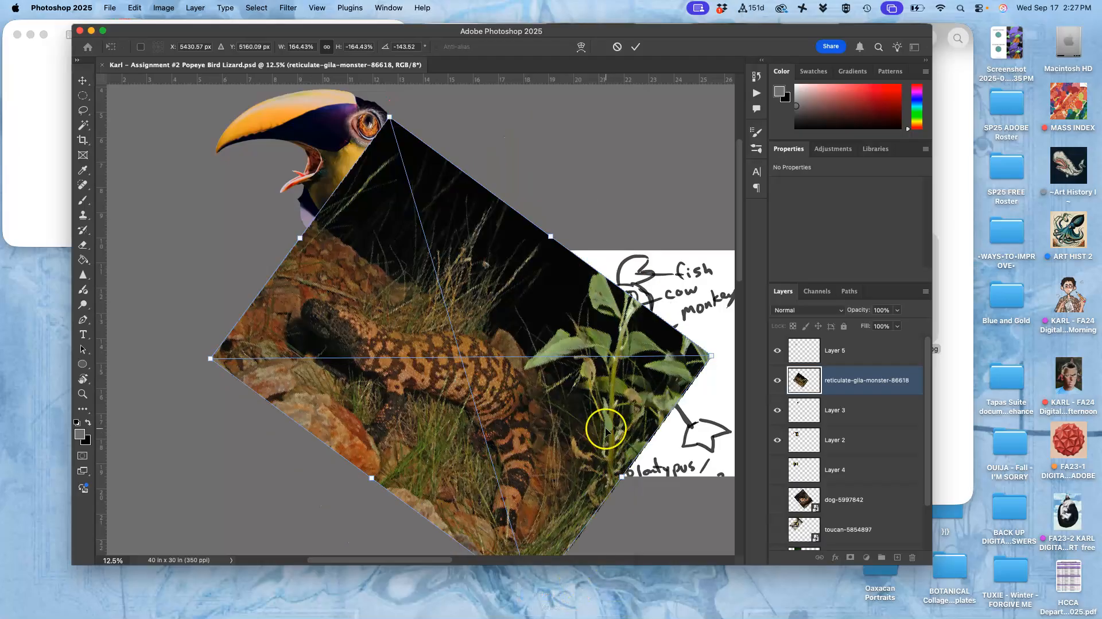
left_click_drag(534, 394, 432, 323)
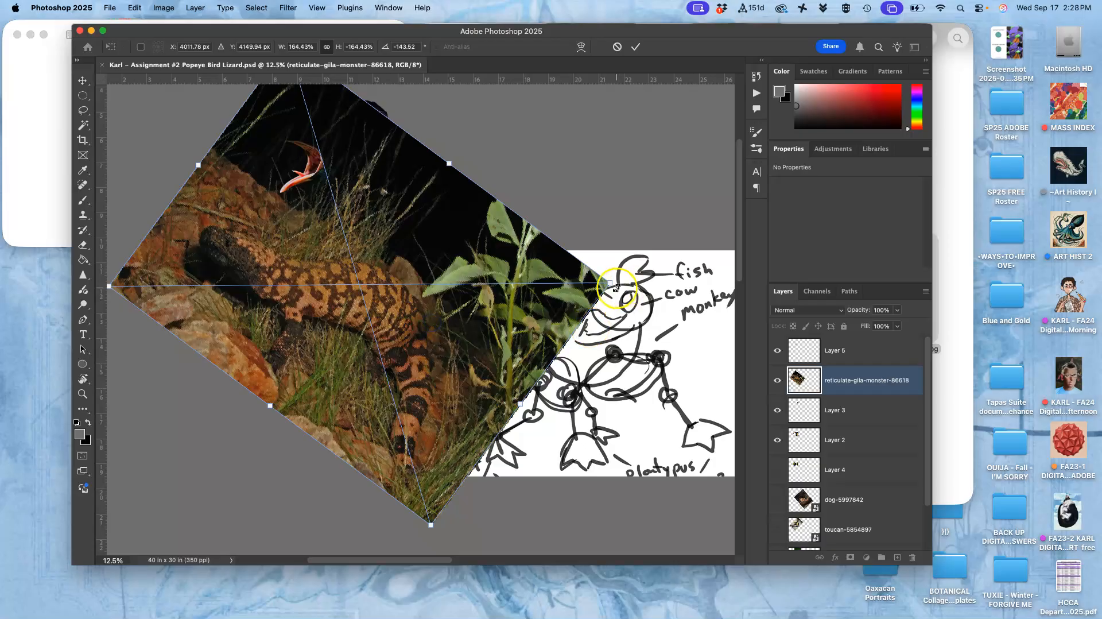
Rotate the gila monster photo to -70.74° so its body stands upright, move it over the creature sketch, and commit the placement
left_click_drag(627, 287, 392, 401)
mouse_move(349, 304)
left_mouse_down()
mouse_move(448, 312)
mouse_move(631, 375)
left_mouse_up()
key("Return")
Select the gila monster's patterned torso with a freehand Lasso outline from the neck to the hind legs
key("e")
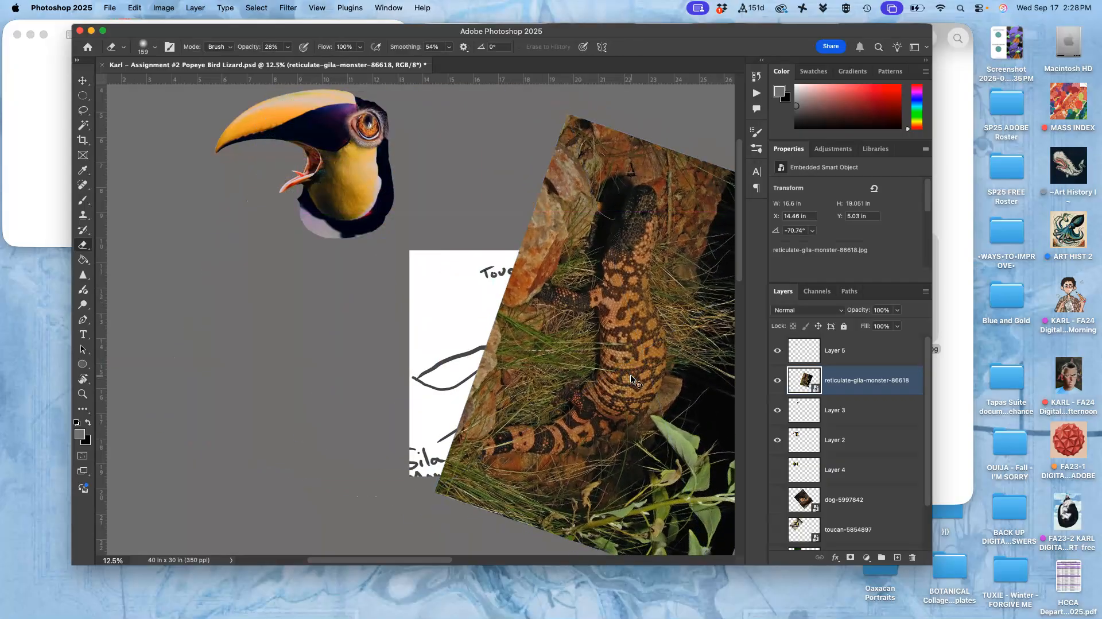
key("super+plus")
key("super+plus")
scroll(631, 376, "right", 6)
scroll(631, 377, "down", 2)
scroll(631, 376, "right", 2)
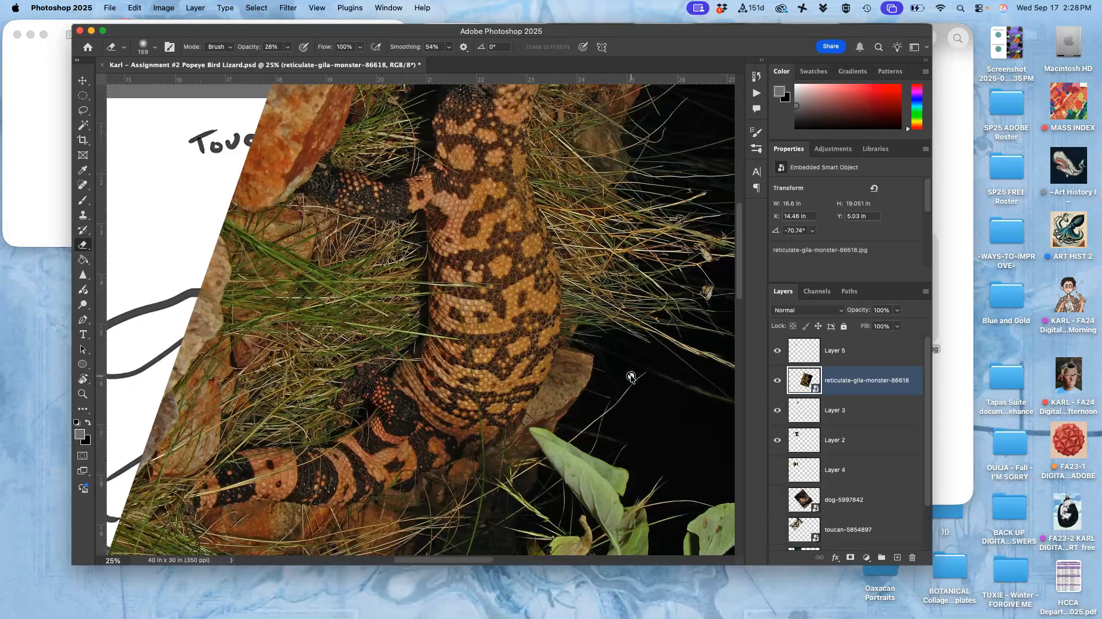
left_click(84, 110)
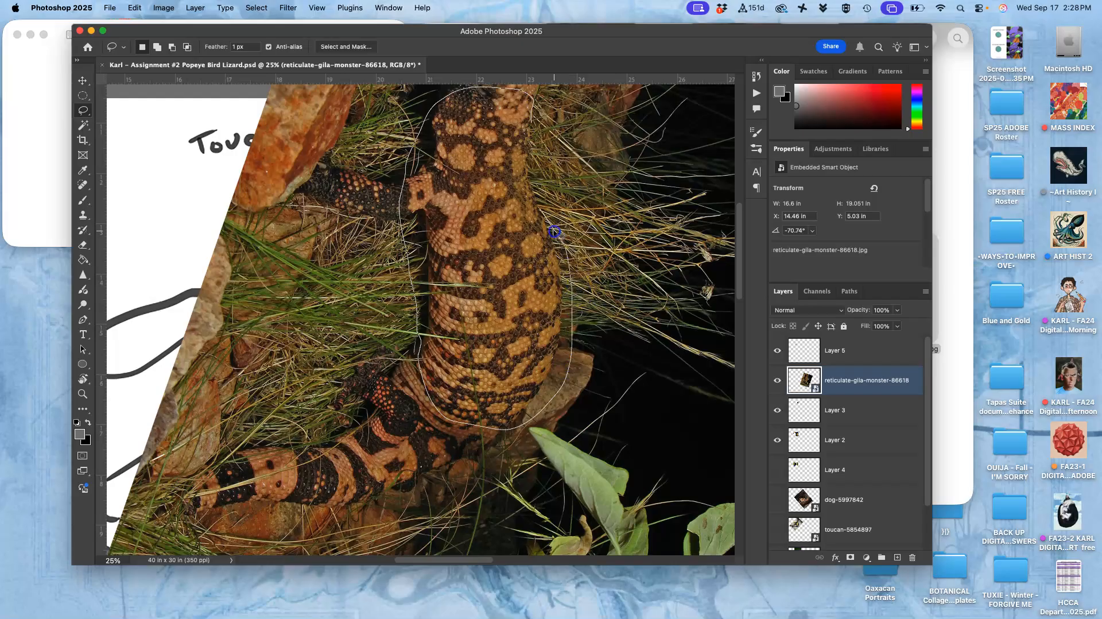
left_click_drag(532, 125, 534, 123)
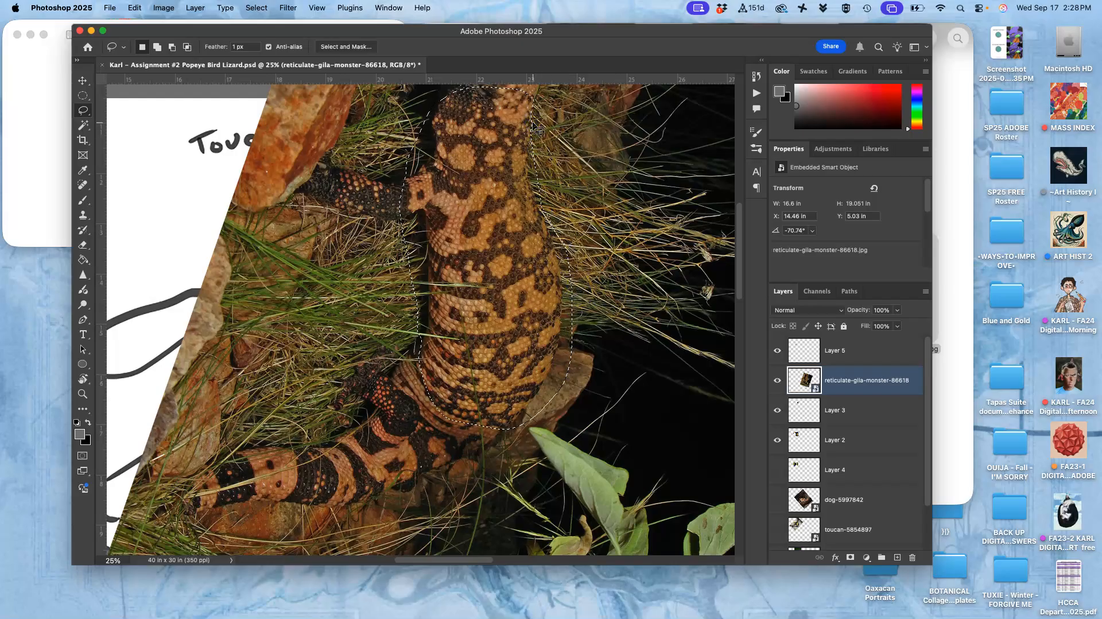
Copy the selected torso to a new layer and hide the reticulate-gila-monster-86618 photo layer
key("super+j")
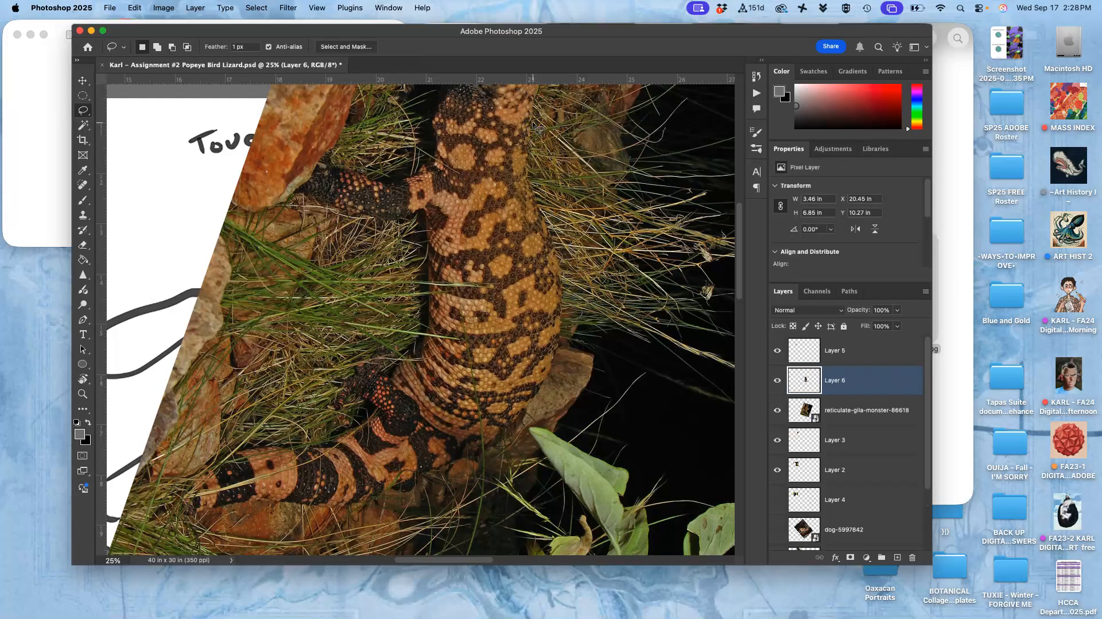
left_click(779, 410)
key("super+minus")
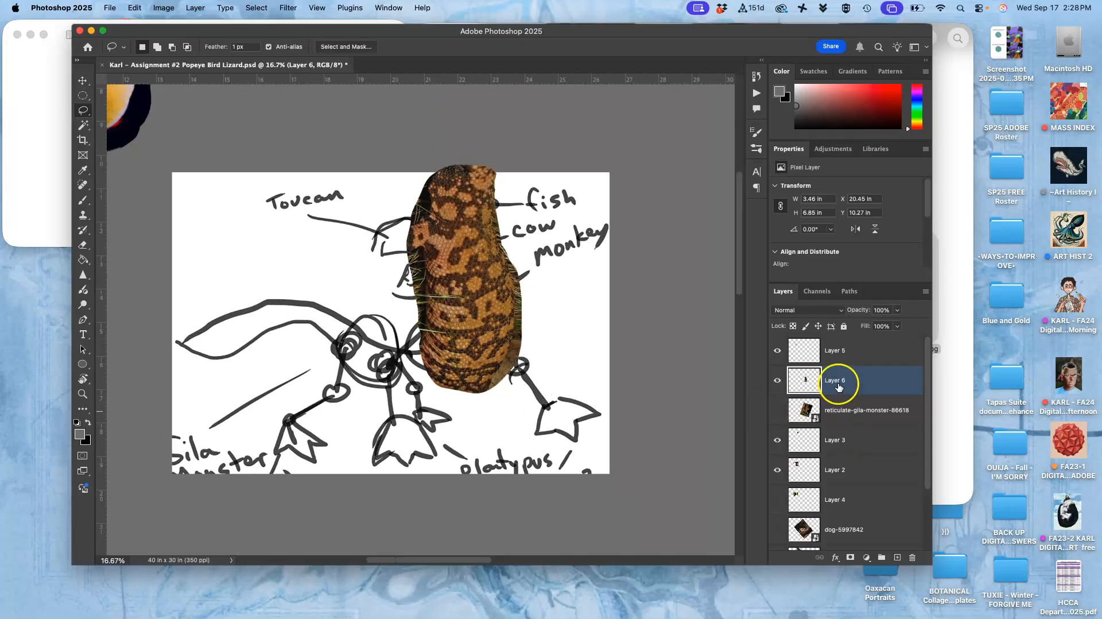
Lower the gila monster torso layer below Layer 4 and move the cutout off the sketch to its right side
key("super+bracketleft")
key("super+bracketleft")
key("super+bracketleft")
key("super+bracketleft")
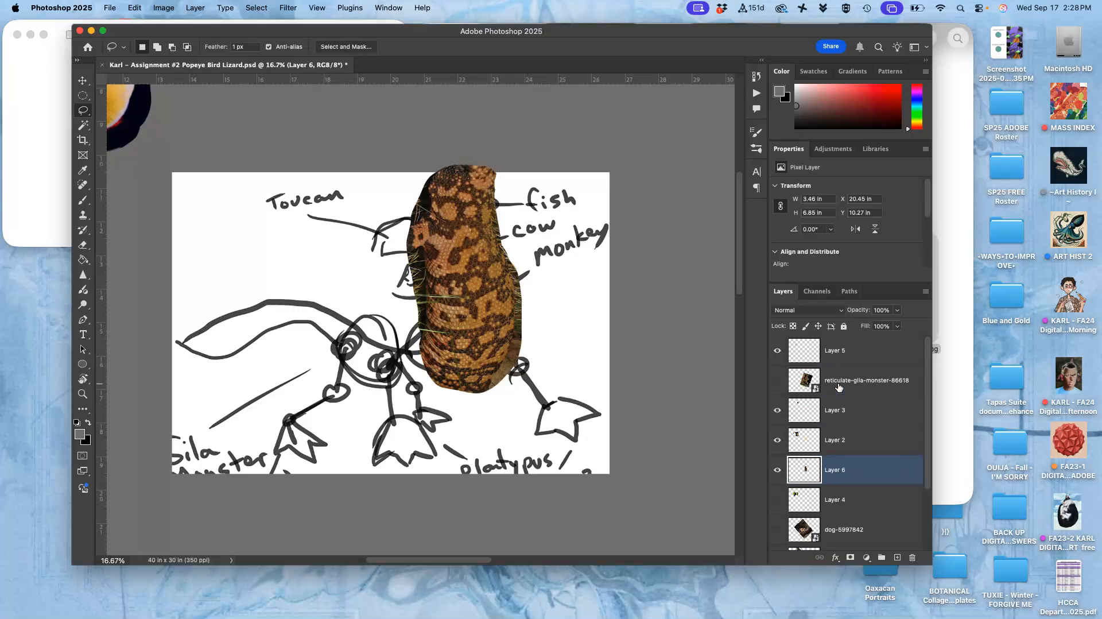
key("super+minus")
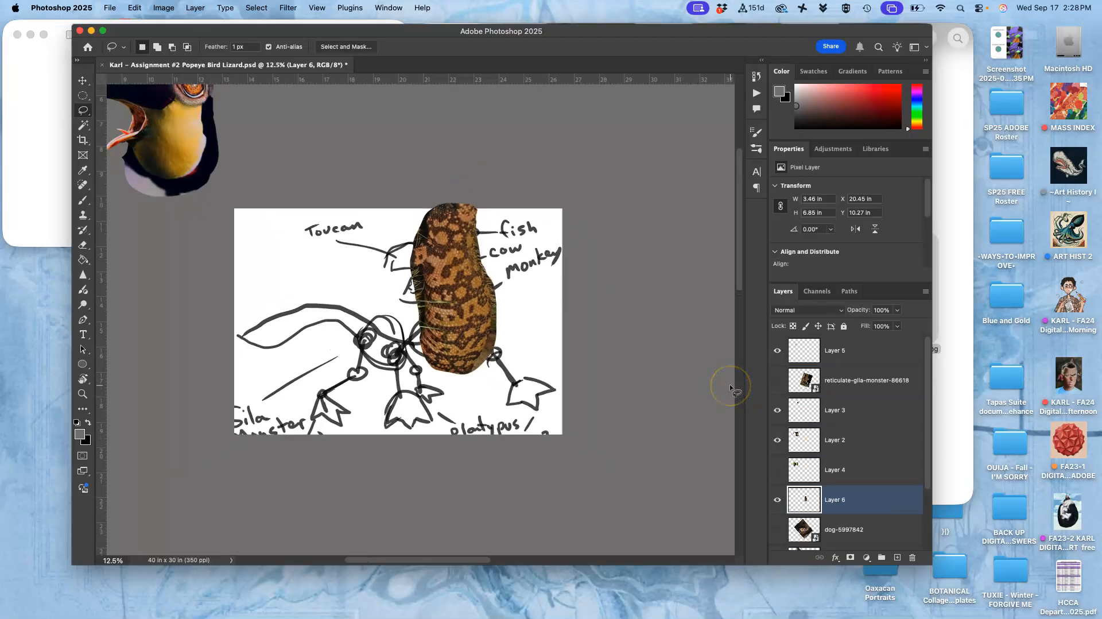
scroll(379, 279, "up", 3)
scroll(376, 280, "left", 2)
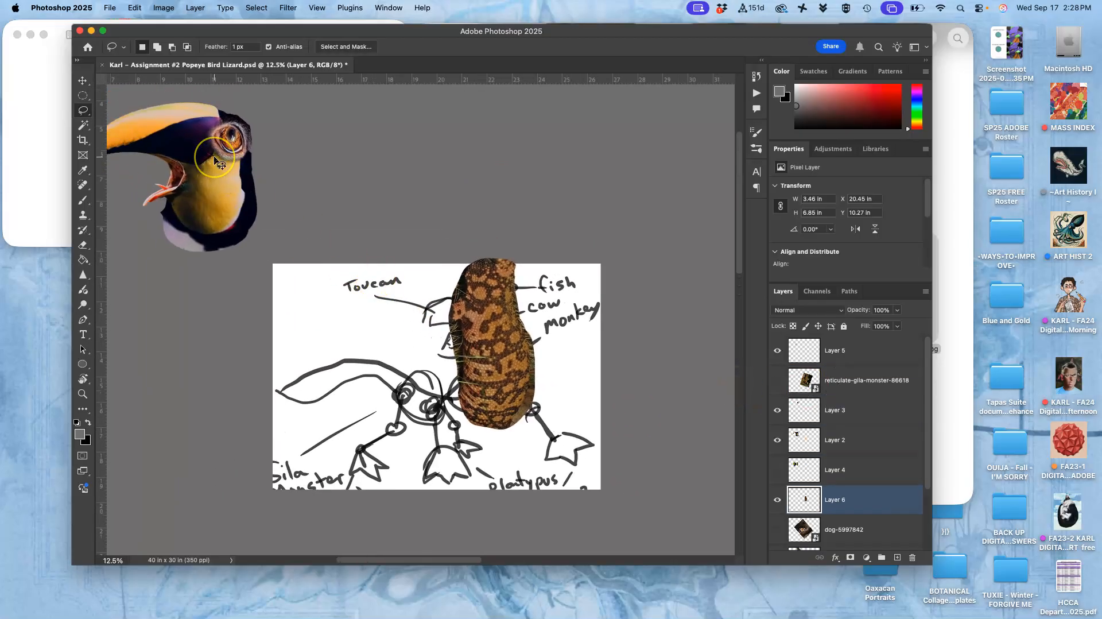
key("super+0")
left_click(83, 81)
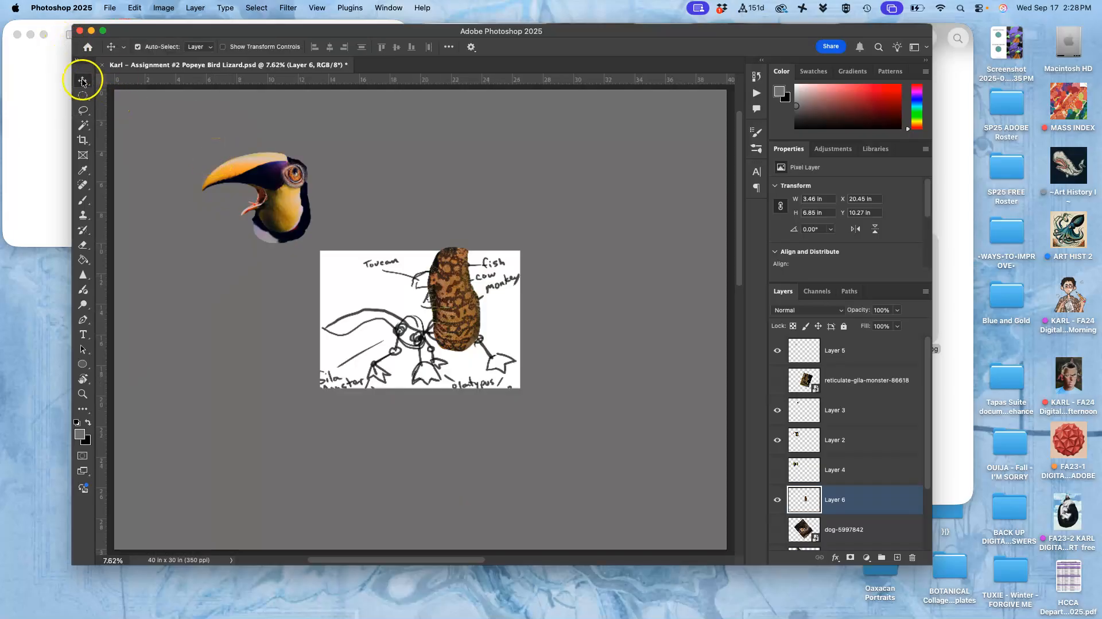
left_click_drag(441, 279, 569, 271)
Move Layer 3 and Layer 2 above the reticulate-gila-monster-86618 layer so they sit directly under Layer 5
left_click(822, 420, "super")
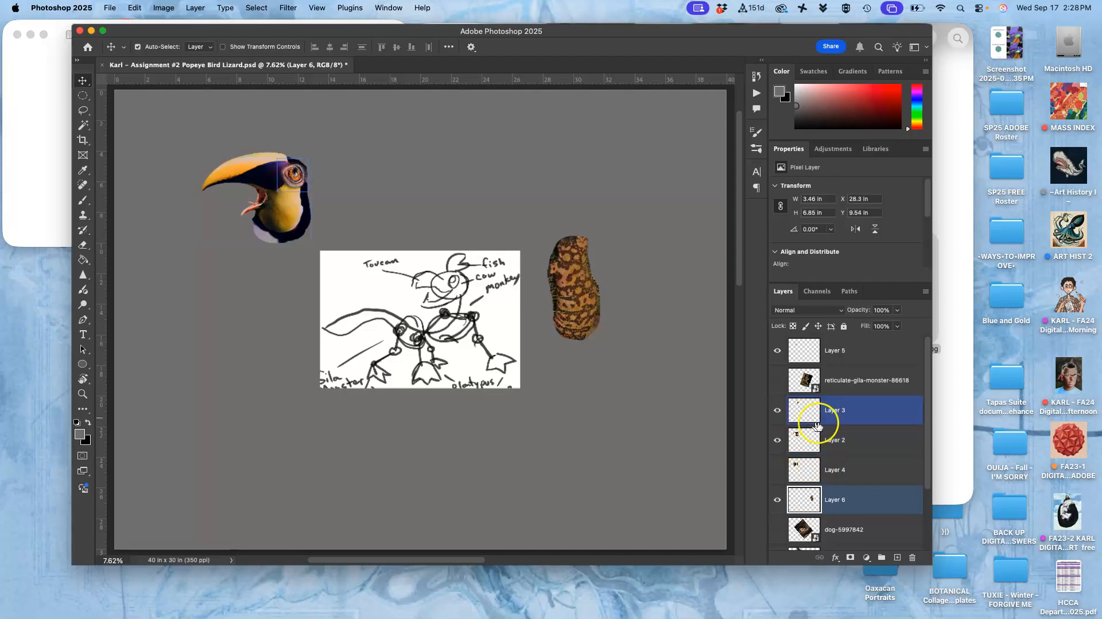
left_click_drag(836, 418, 835, 373)
left_click_drag(838, 444, 837, 399)
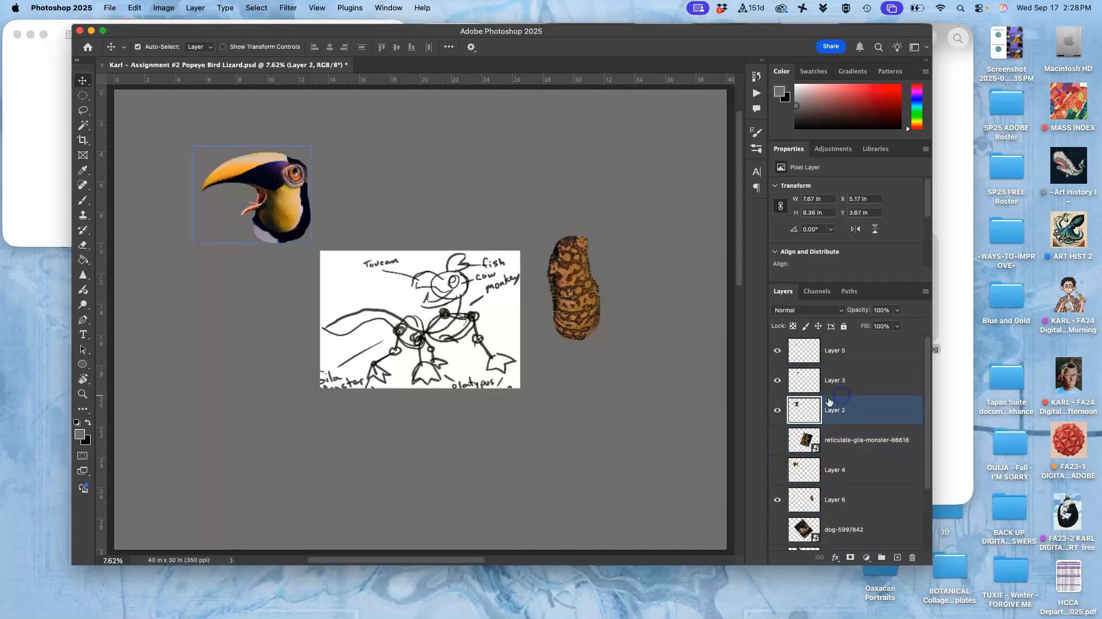
Select Layer 5, Layer 3 and Layer 2 of the toucan head together and put them in a new group
left_click(800, 404)
left_click(823, 391, "super")
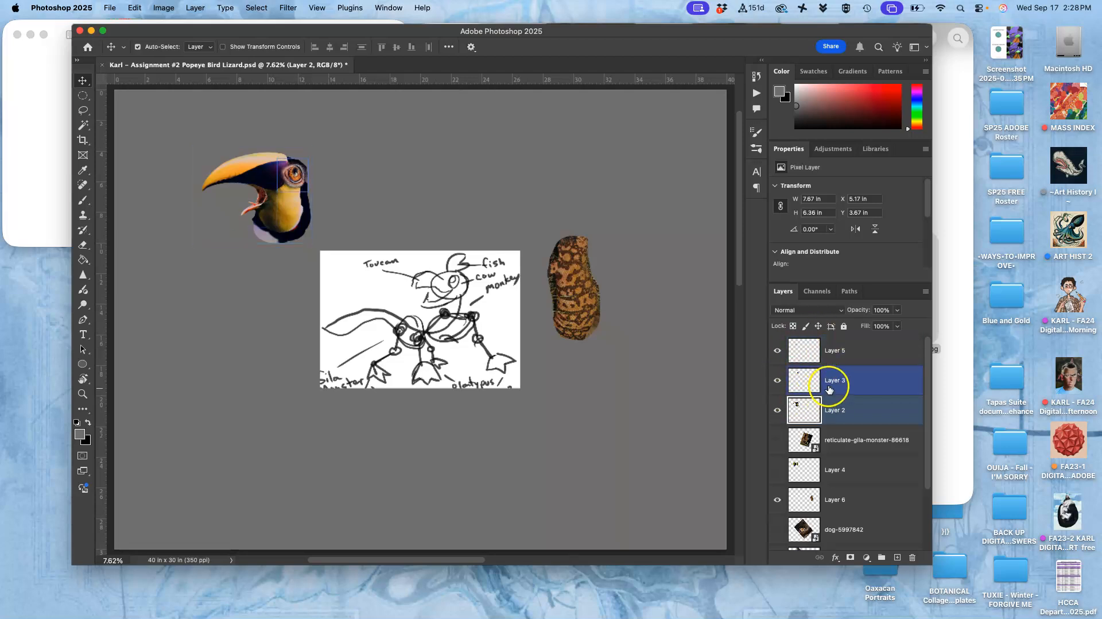
left_click(855, 361)
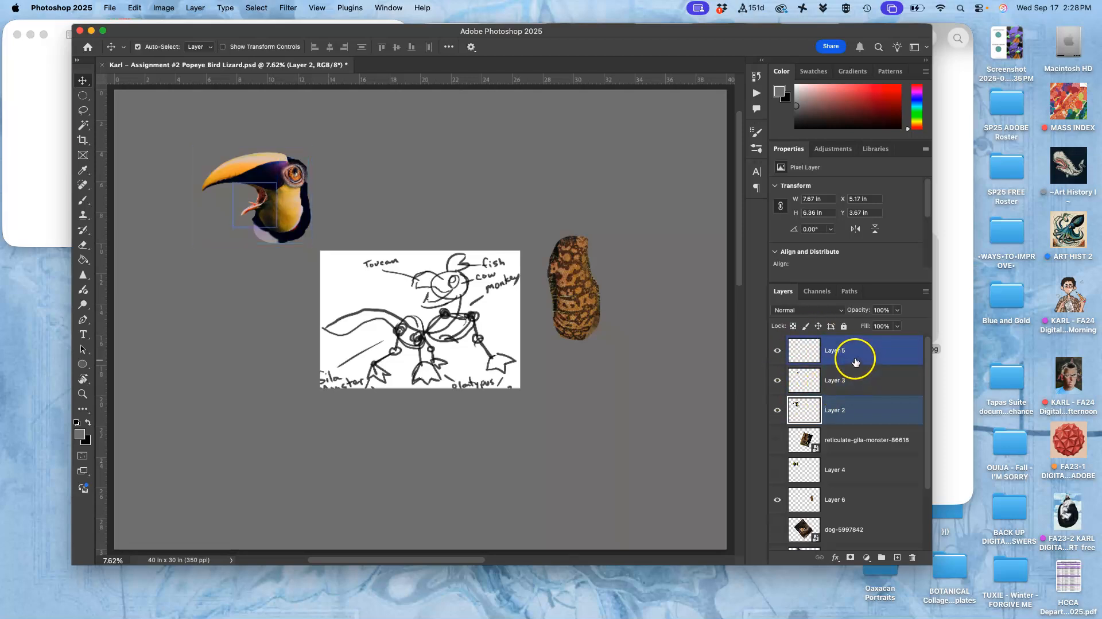
left_click(854, 386, "shift")
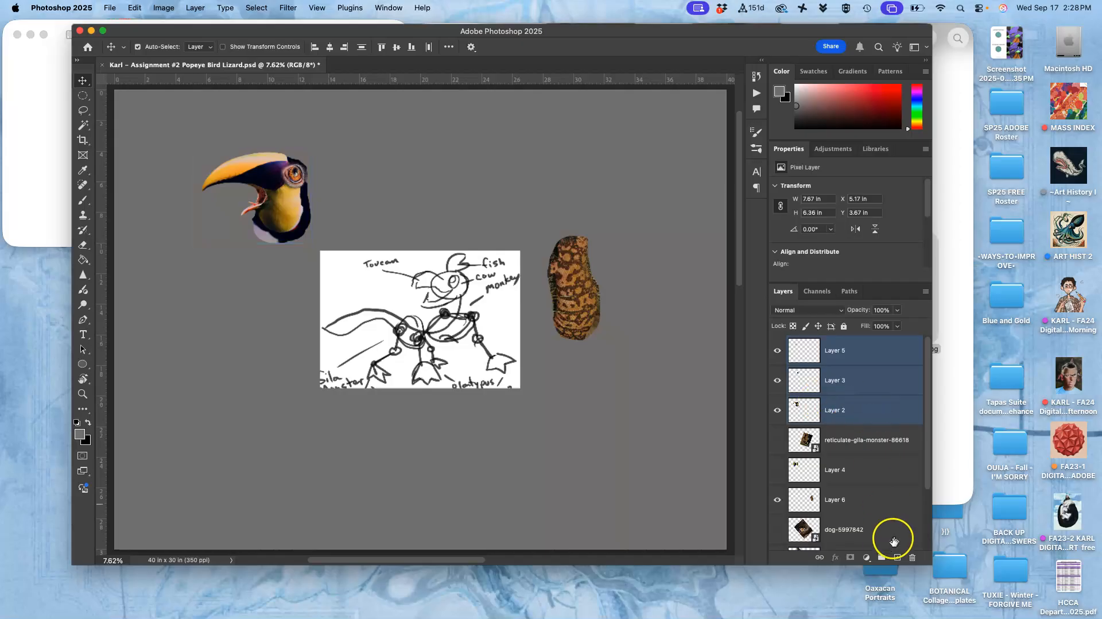
left_click(882, 558)
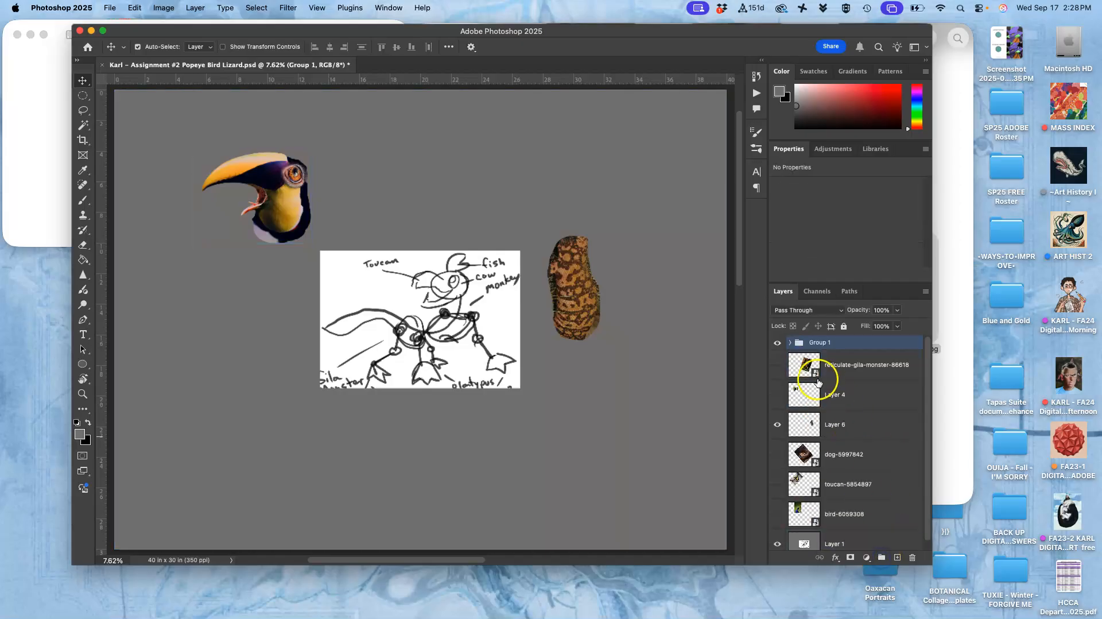
Rename the toucan head group as HEAD and give it a Red color label
left_click(778, 343)
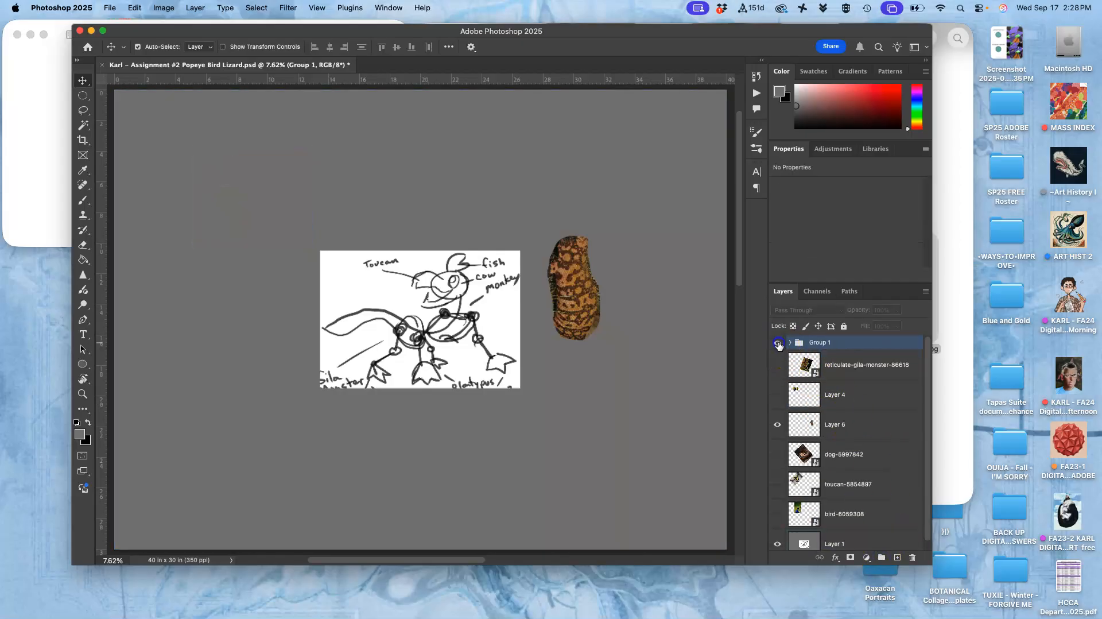
left_click(778, 342)
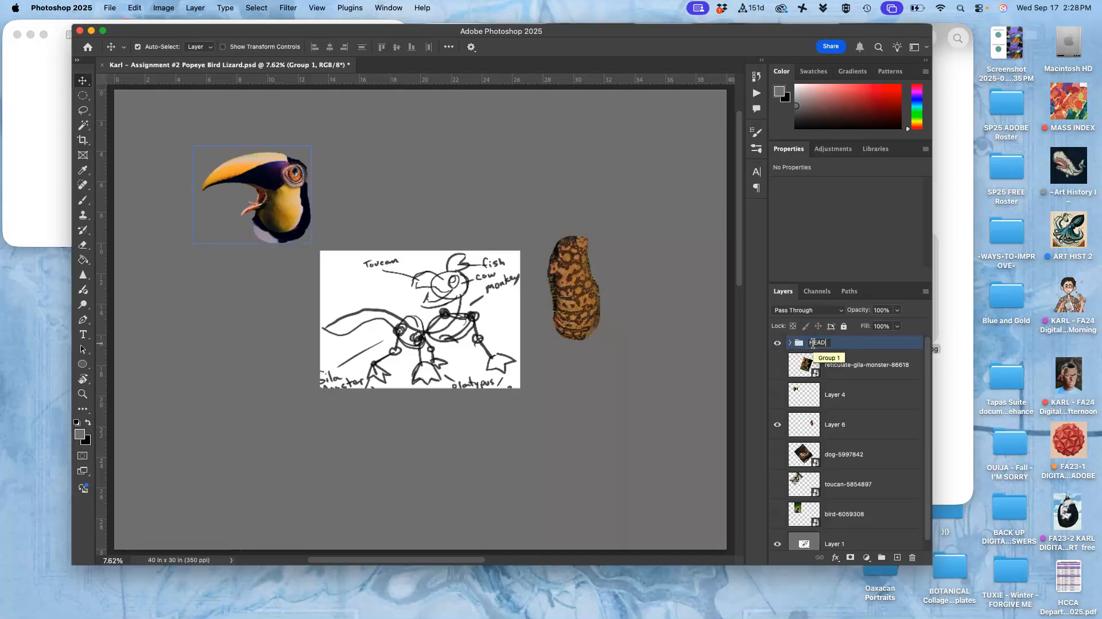
left_click(783, 341)
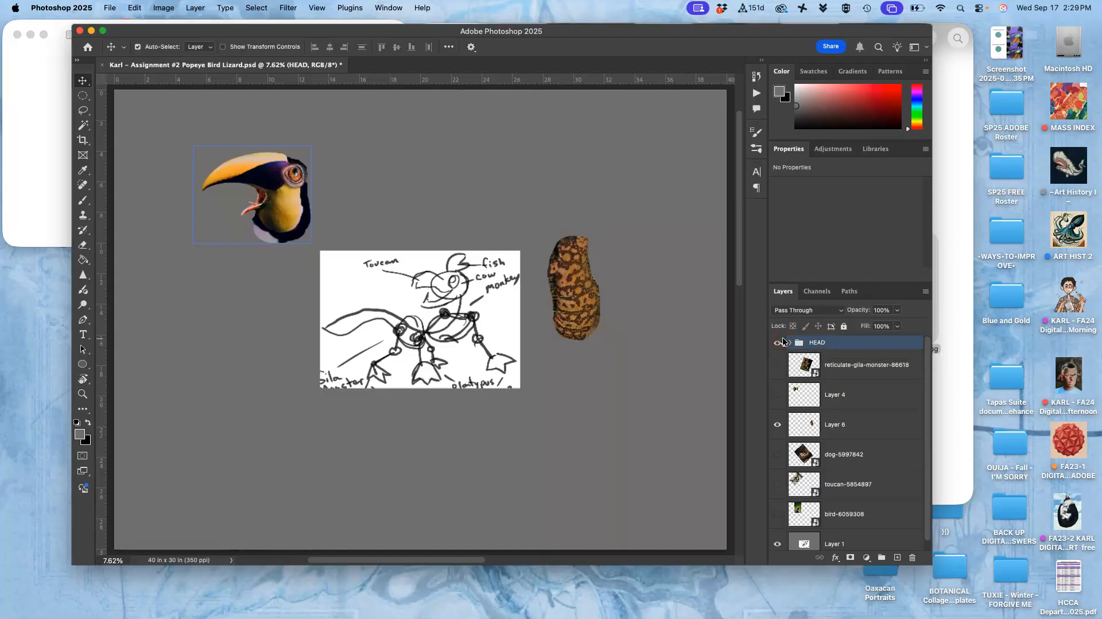
right_click(783, 341)
left_click(804, 386)
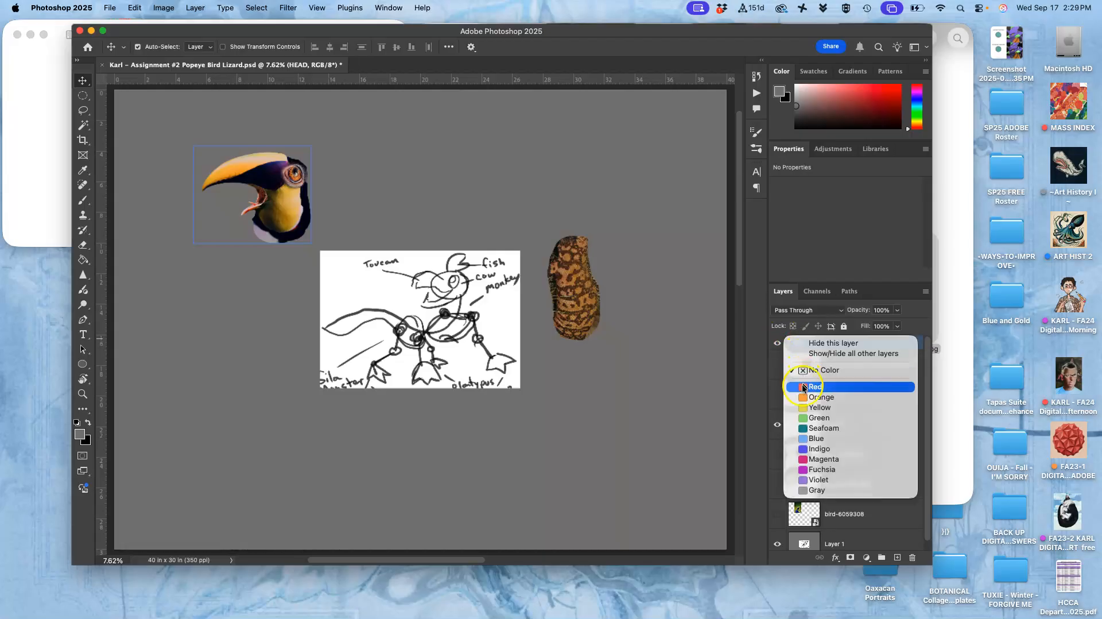
left_click(784, 344)
left_click(783, 343)
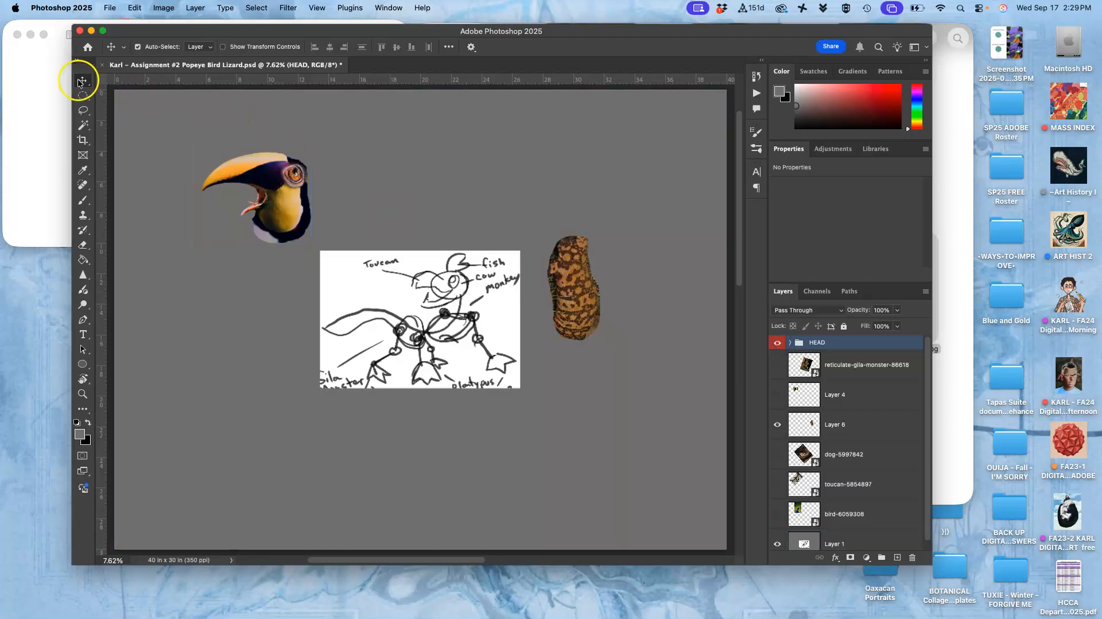
Turn off Auto-Select to shift the HEAD group slightly up and right, and raise the gila monster torso layer directly beneath that group
left_click(246, 150)
left_click(281, 185)
mouse_move(281, 185)
left_mouse_down()
mouse_move(356, 252)
mouse_move(347, 199)
mouse_move(458, 270)
mouse_move(449, 276)
mouse_move(442, 258)
mouse_move(312, 165)
left_mouse_up()
left_click(829, 428)
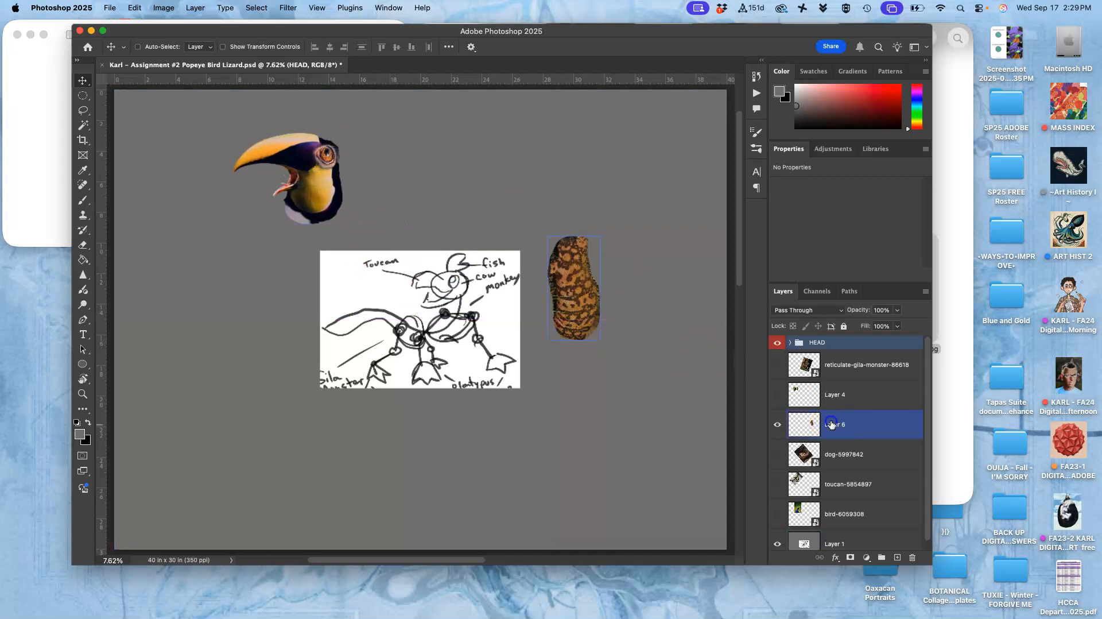
left_click_drag(835, 416, 827, 357)
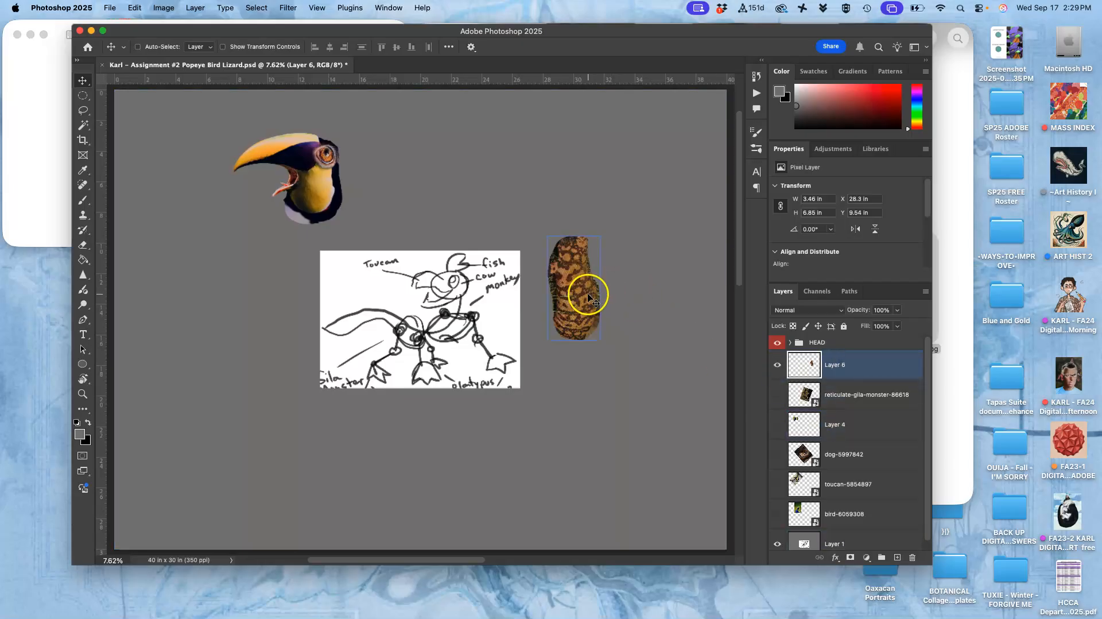
Place tamarin-8329530.png from the references folder in Finder into the Photoshop collage and flip it horizontally
left_click(953, 355)
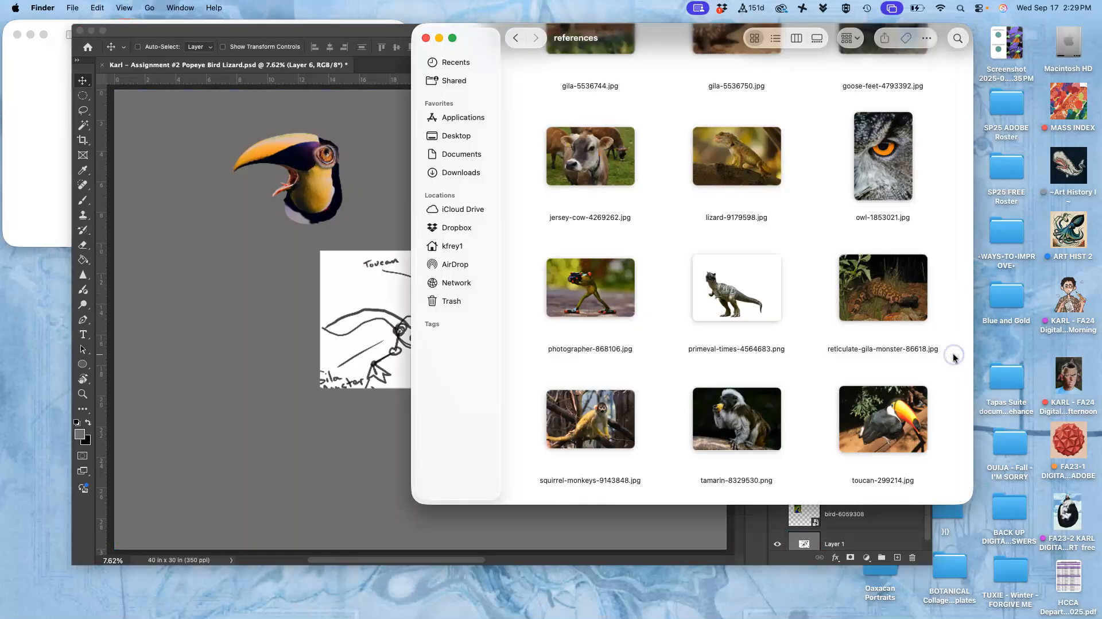
scroll(863, 359, "up", 1)
scroll(863, 357, "down", 2)
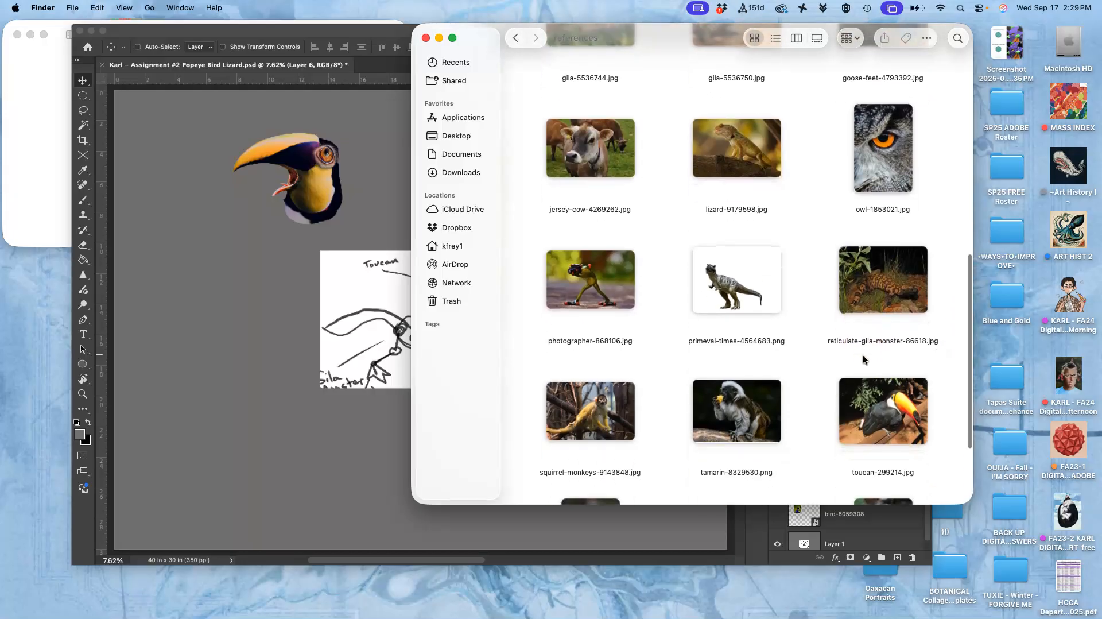
left_click_drag(742, 412, 337, 433)
right_click(473, 321)
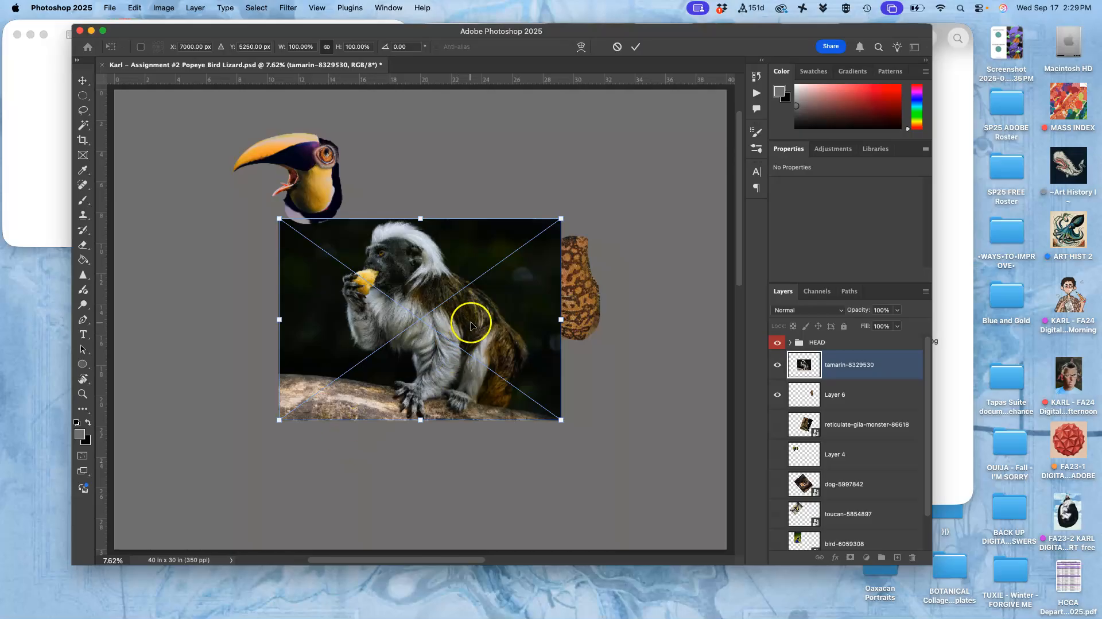
left_click(495, 582)
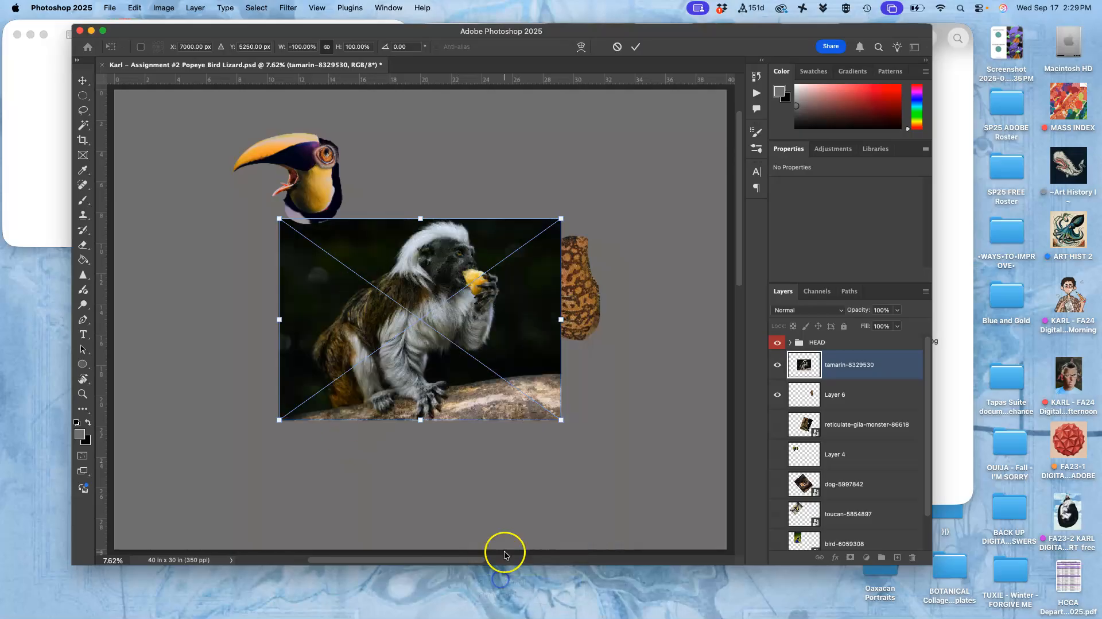
Scale the tamarin photo down to 61.89%, position it over the sketch's lower-right part, and commit the placement
mouse_move(446, 318)
left_mouse_down()
mouse_move(500, 537)
mouse_move(487, 405)
mouse_move(475, 410)
left_mouse_up()
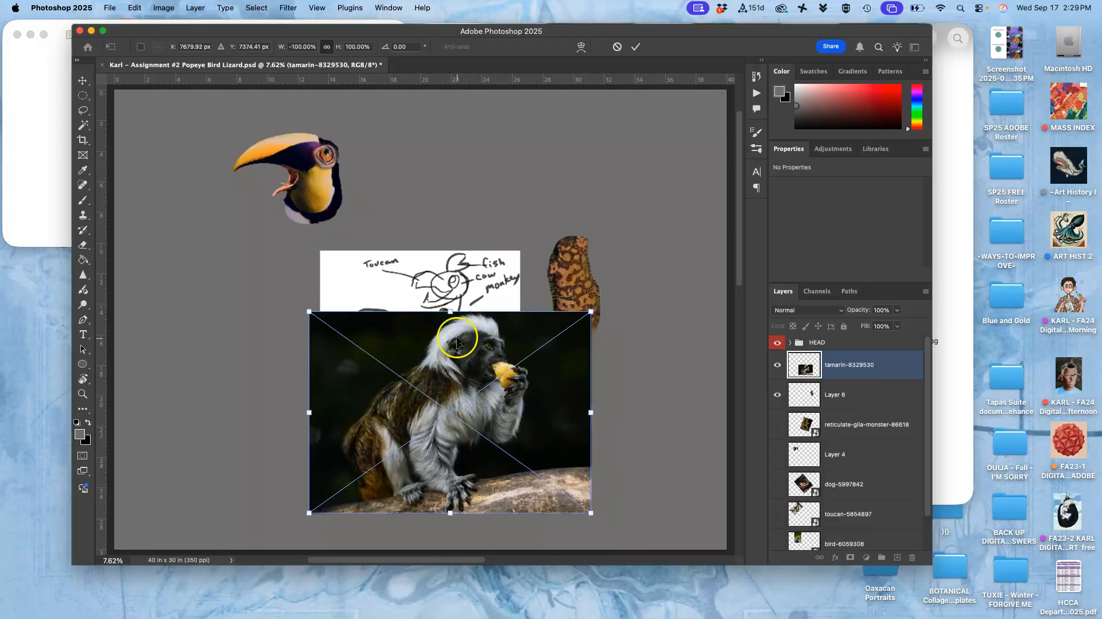
mouse_move(456, 362)
left_mouse_down()
mouse_move(533, 314)
mouse_move(465, 363)
left_mouse_up()
left_click_drag(601, 314, 497, 394)
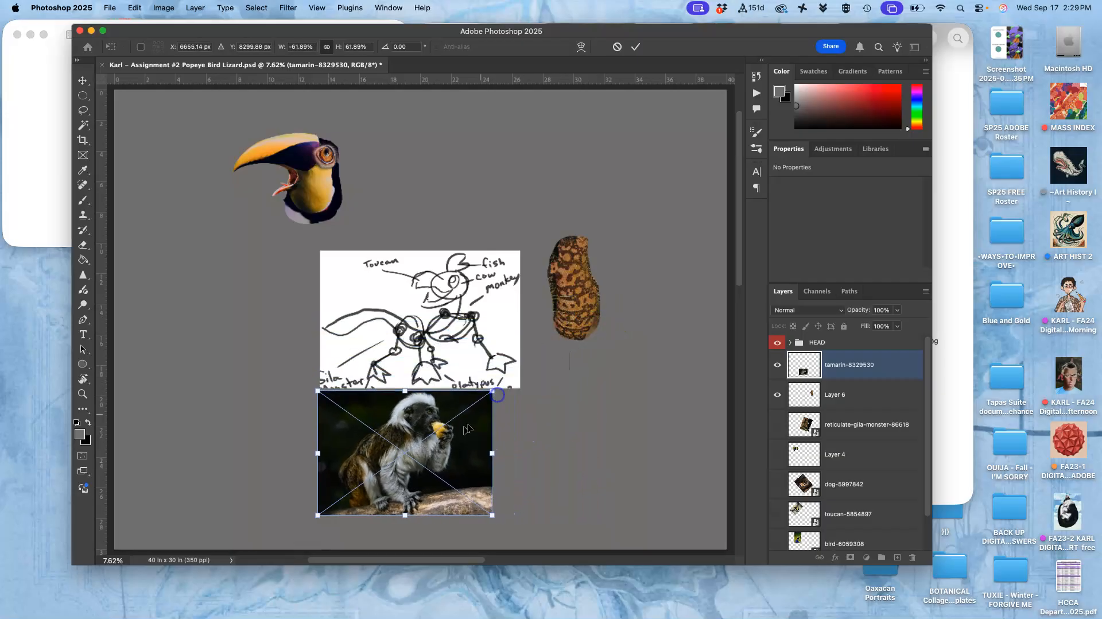
left_click_drag(423, 447, 468, 373)
key("Return")
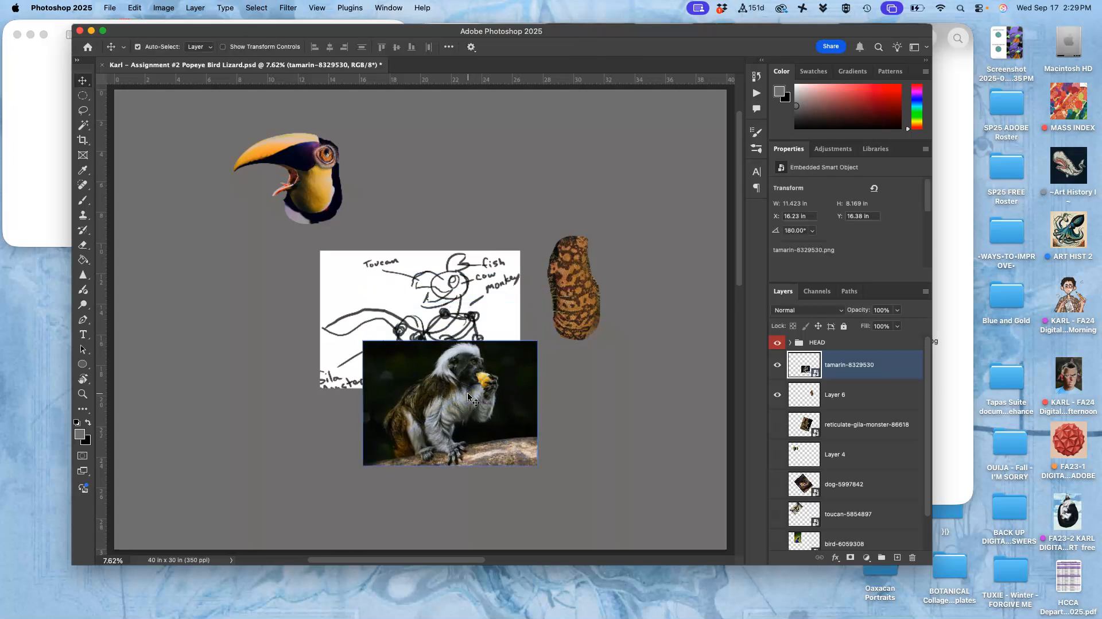
Select the tamarin's front body and arms with a freehand Lasso outline, copy them to a new layer, and hide the tamarin-8329530 layer
key("super+plus")
key("super+plus")
key("super+plus")
scroll(467, 392, "down", 5)
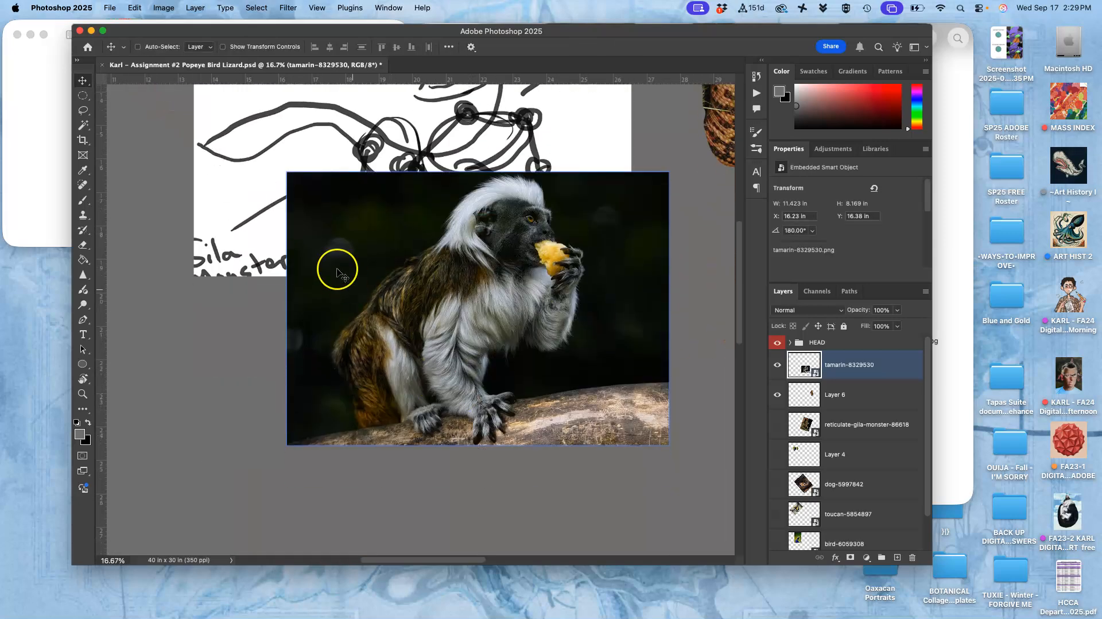
left_click(82, 110)
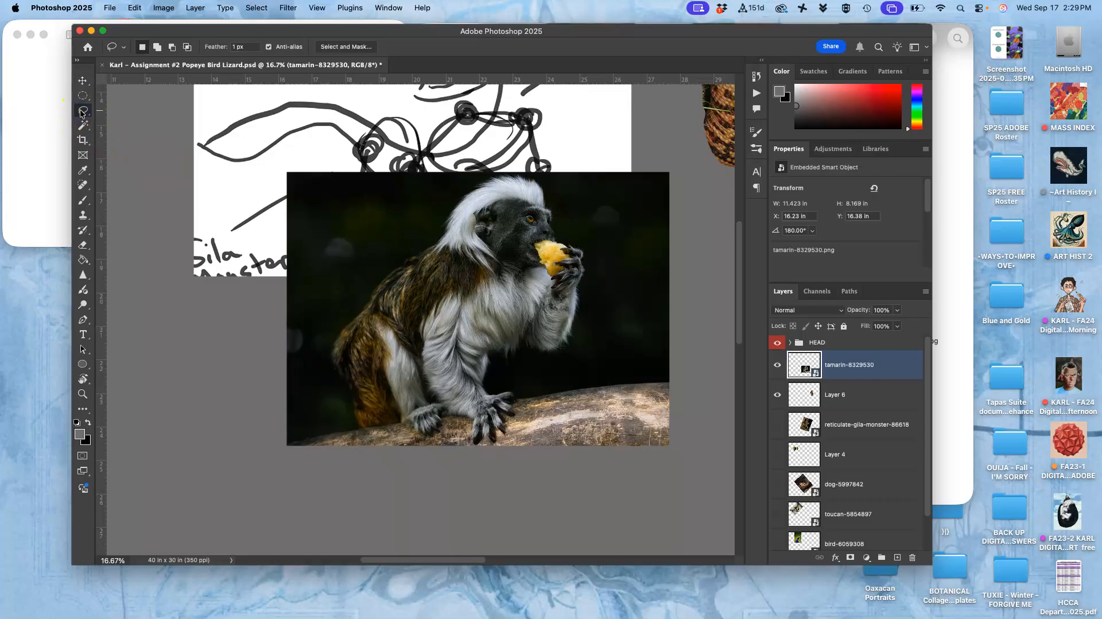
left_click_drag(570, 231, 569, 232)
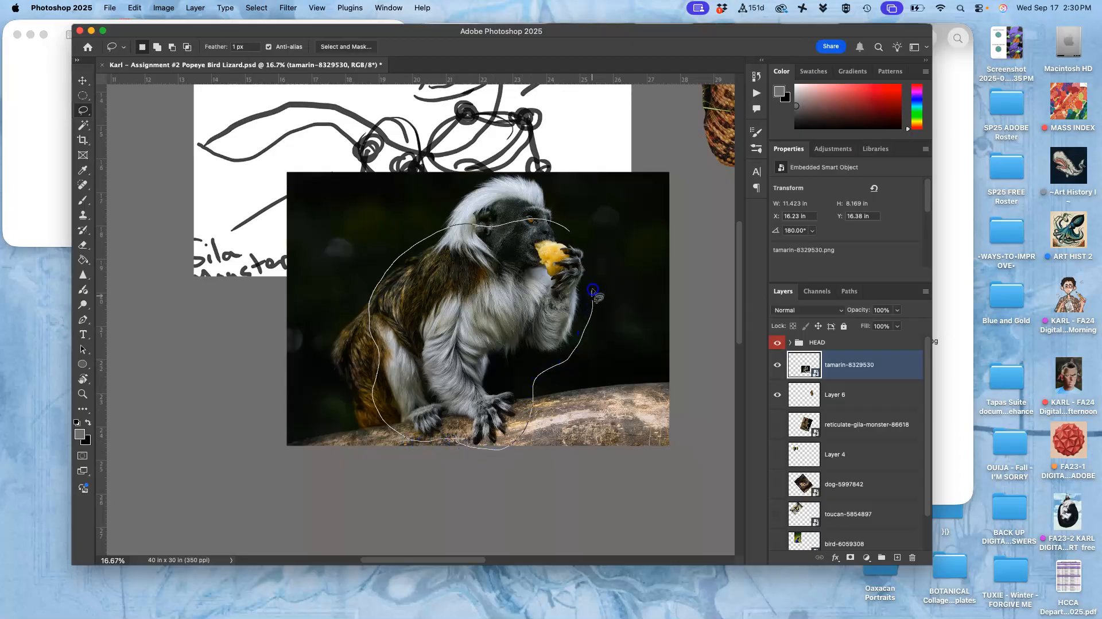
left_click_drag(580, 238, 580, 239)
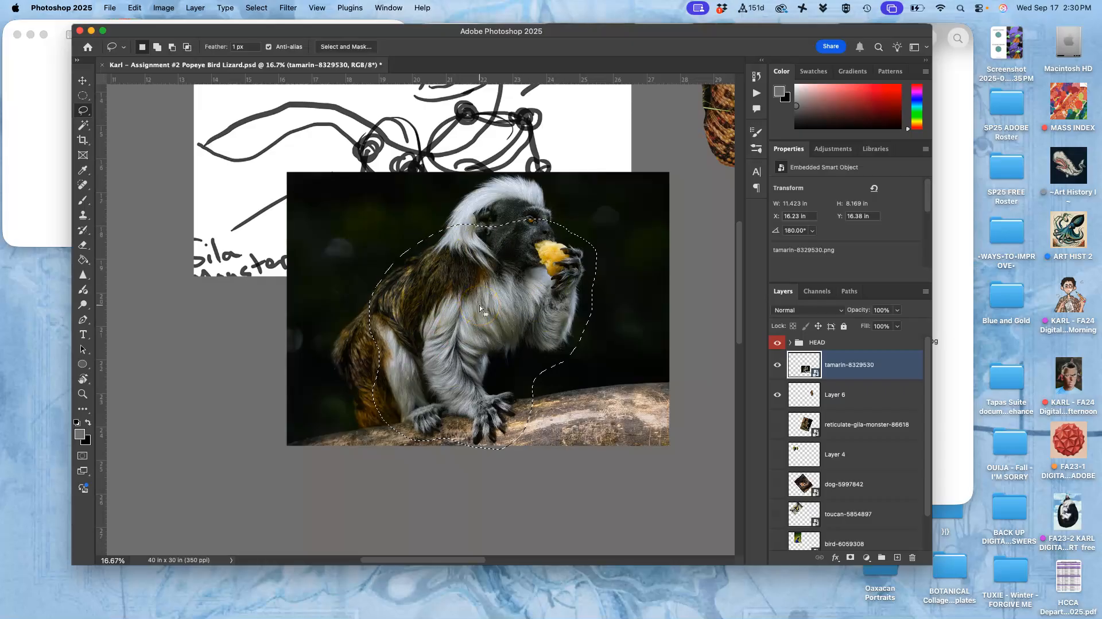
key("super+j")
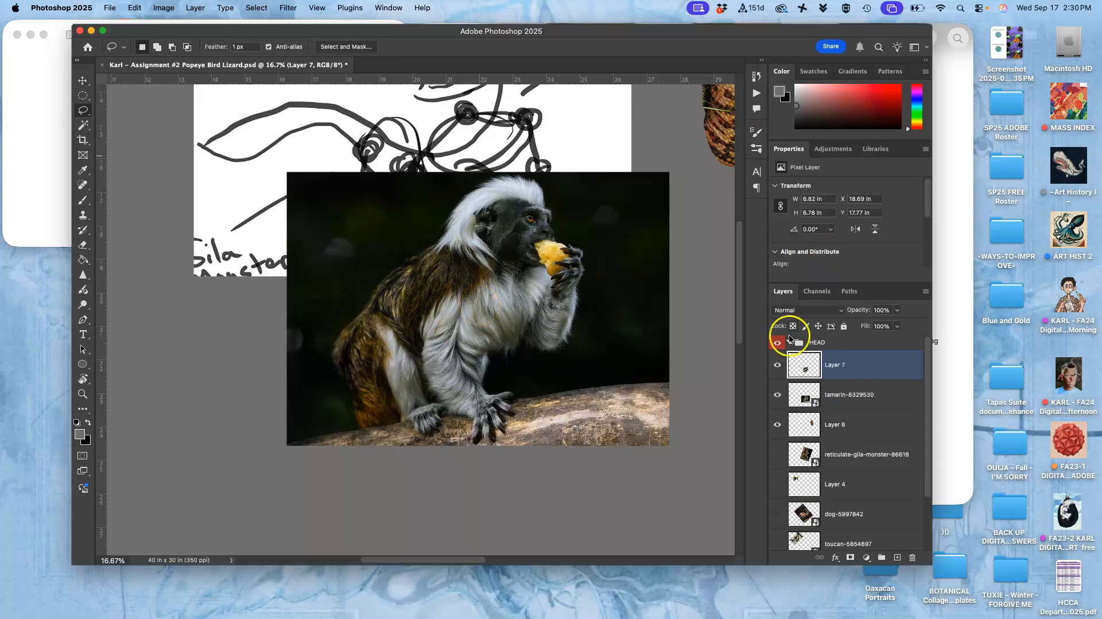
left_click(777, 394)
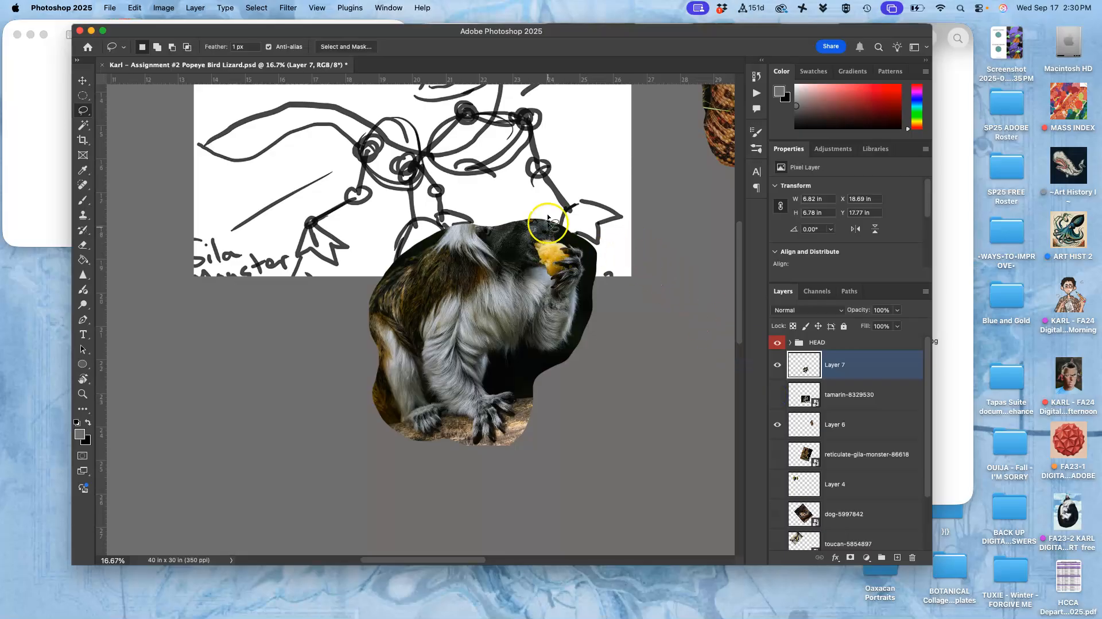
Move the tamarin body cutout to the right of the sketch and bring the gila monster torso layer above it, overlapping its chest
left_click(84, 81)
left_click_drag(477, 278, 560, 295)
mouse_move(565, 205)
left_mouse_down()
mouse_move(585, 209)
mouse_move(558, 200)
left_mouse_up()
left_click(838, 424)
left_click_drag(838, 425, 814, 349)
left_click_drag(562, 222, 587, 215)
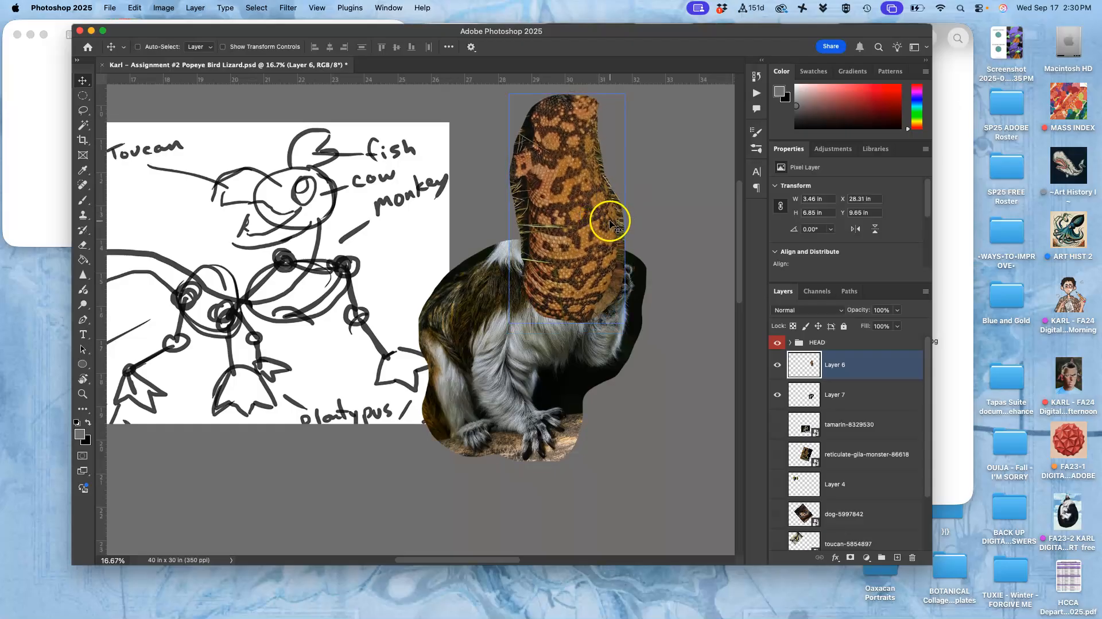
Rotate the gila monster torso to 21.99° and nudge it down and left over the tamarin's upper body
key("super+t")
left_click_drag(648, 180, 666, 214)
mouse_move(578, 234)
left_mouse_down()
mouse_move(598, 222)
mouse_move(592, 240)
left_mouse_up()
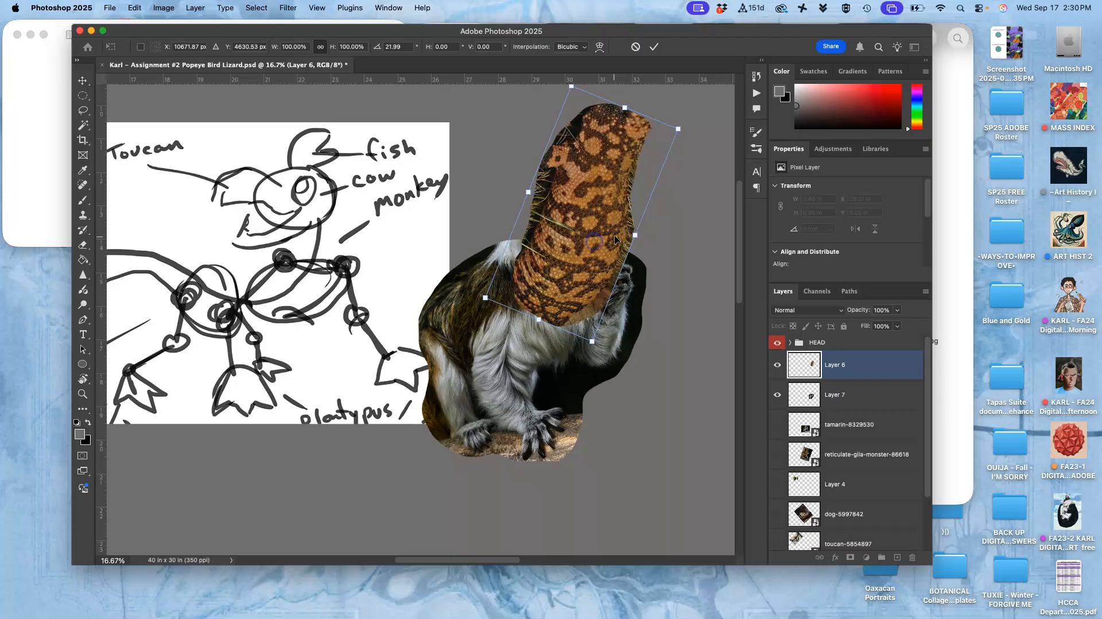
key("Return")
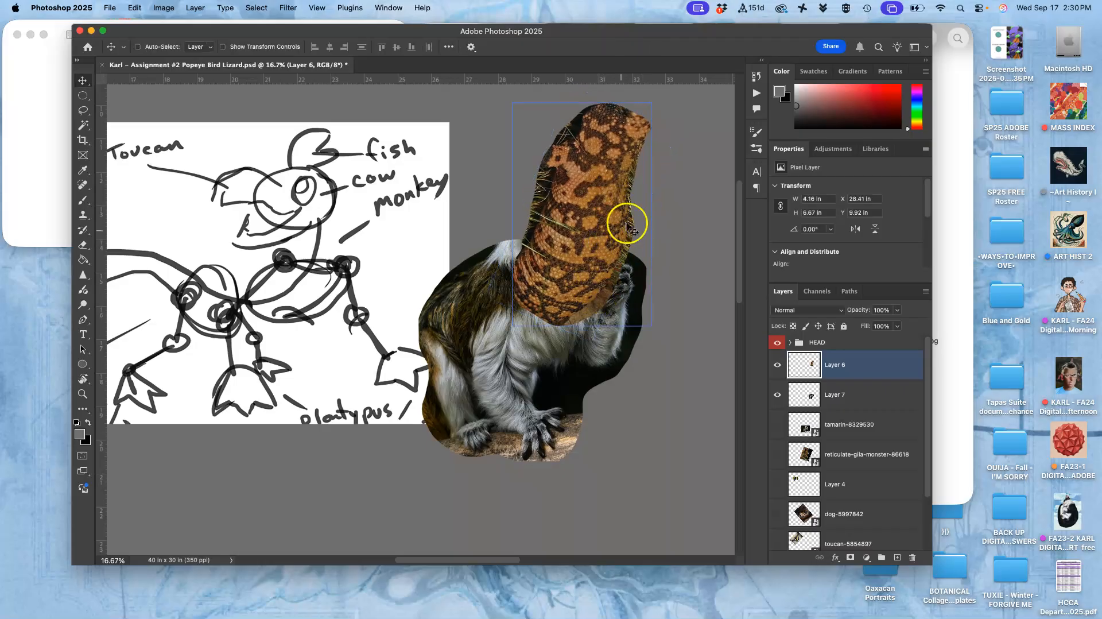
left_click(630, 287, "shift+super")
mouse_move(584, 253)
left_mouse_down()
mouse_move(579, 295)
mouse_move(598, 254)
mouse_move(581, 264)
left_mouse_up()
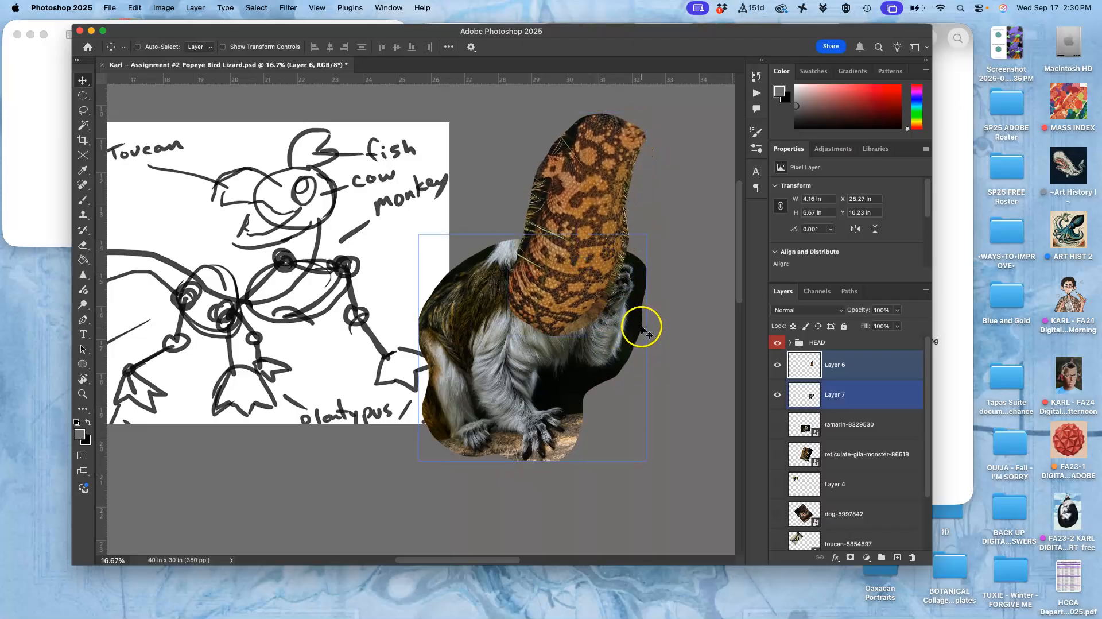
key("super+minus")
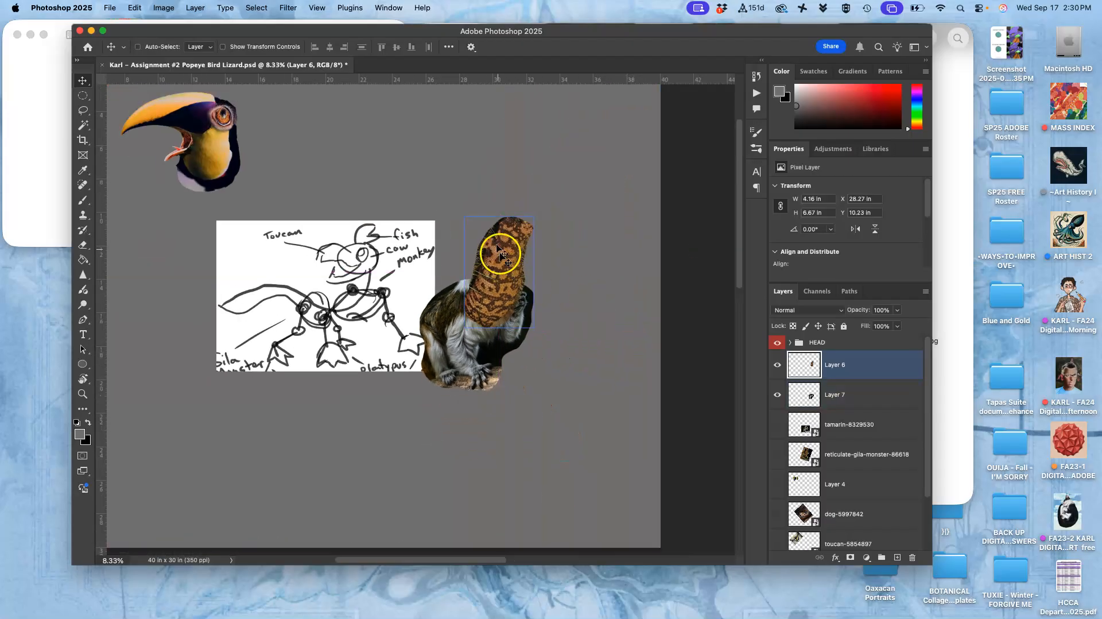
Place primeval-times-4564683.png from the references folder into the collage and flip it horizontally
left_click(435, 323, "shift+super")
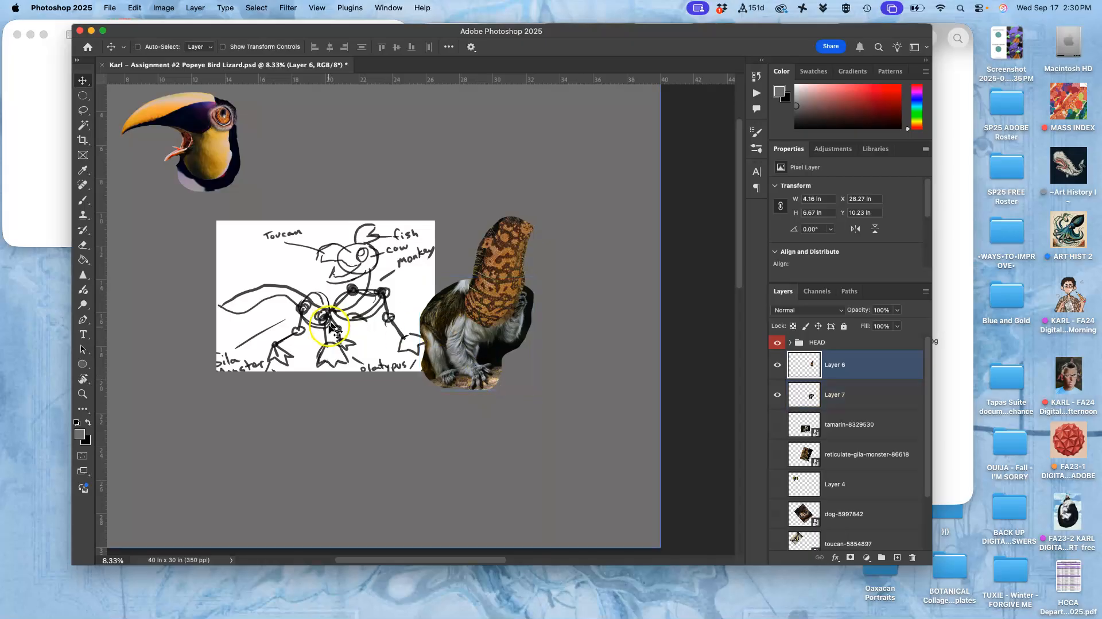
left_click(952, 249)
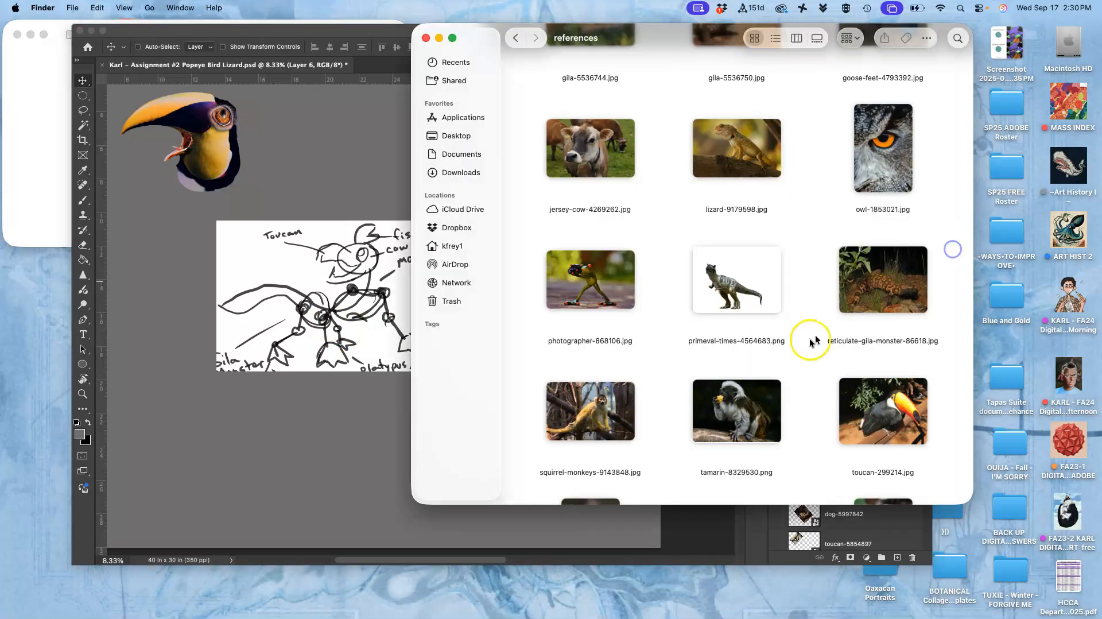
left_click(735, 299)
left_click_drag(737, 299, 339, 405)
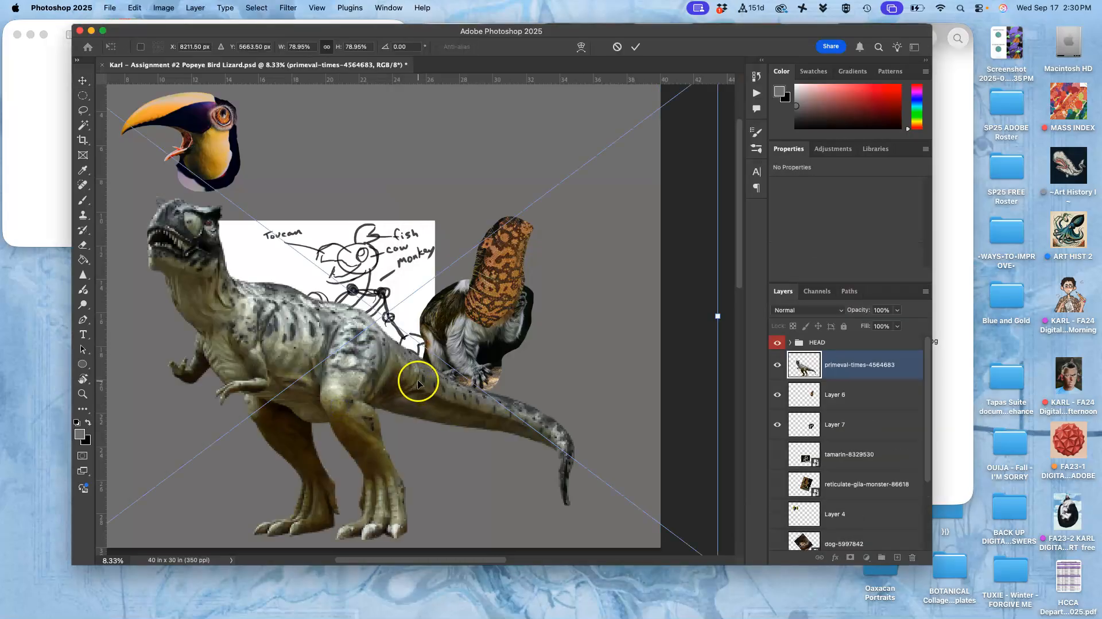
right_click(377, 381)
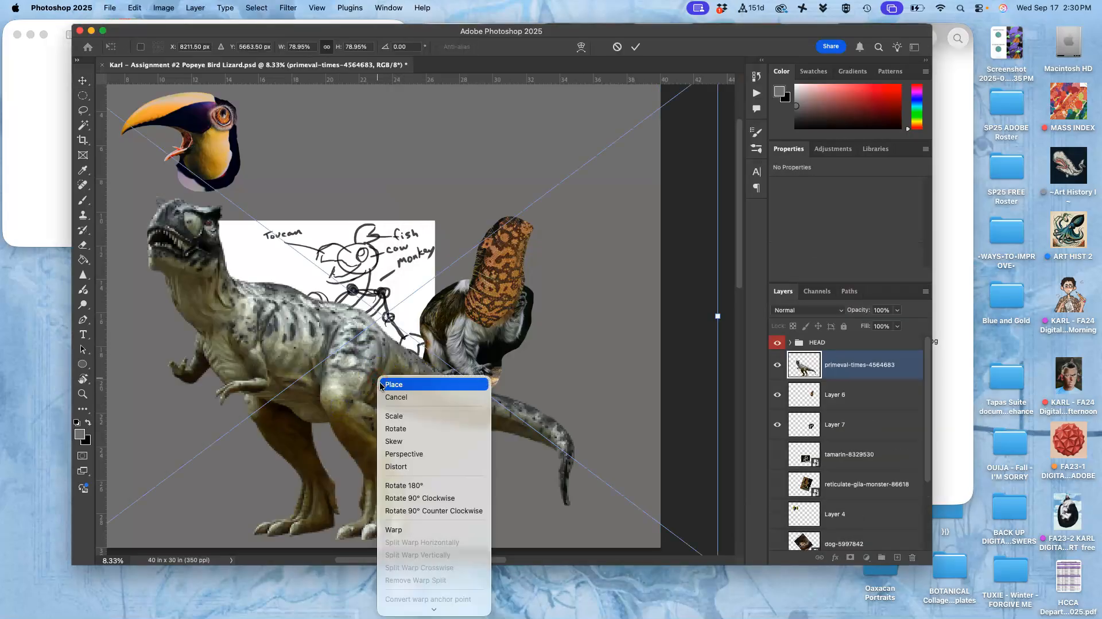
left_click(407, 594)
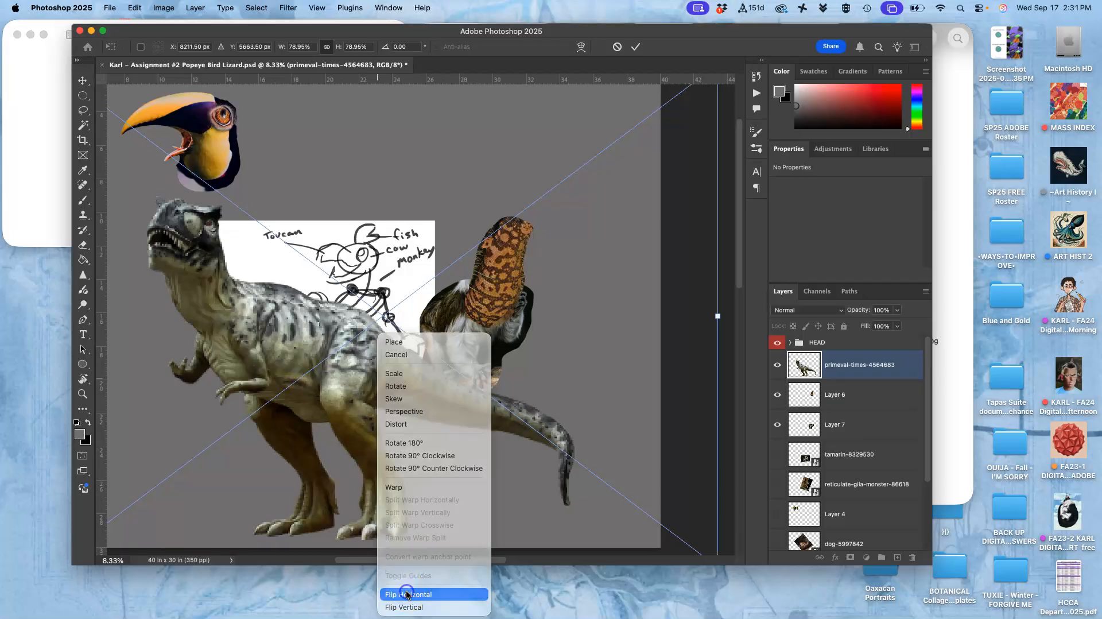
Scale the dinosaur image down to about 41.20%, position it over the sketch, and commit the placement
scroll(683, 211, "up", 2)
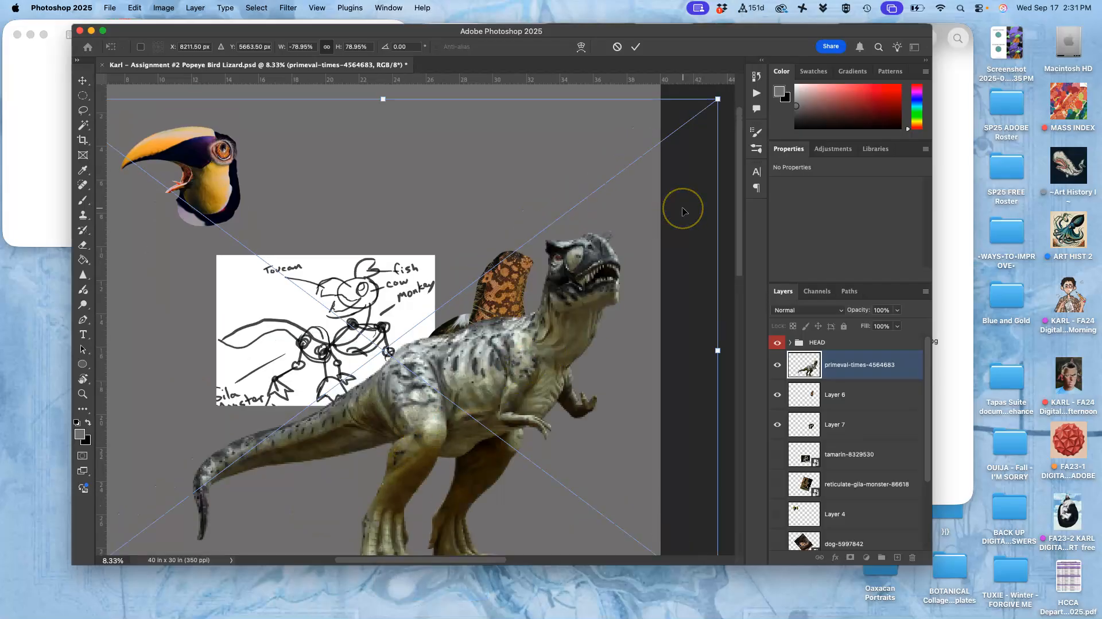
scroll(683, 211, "up", 1)
left_click_drag(710, 117, 373, 335)
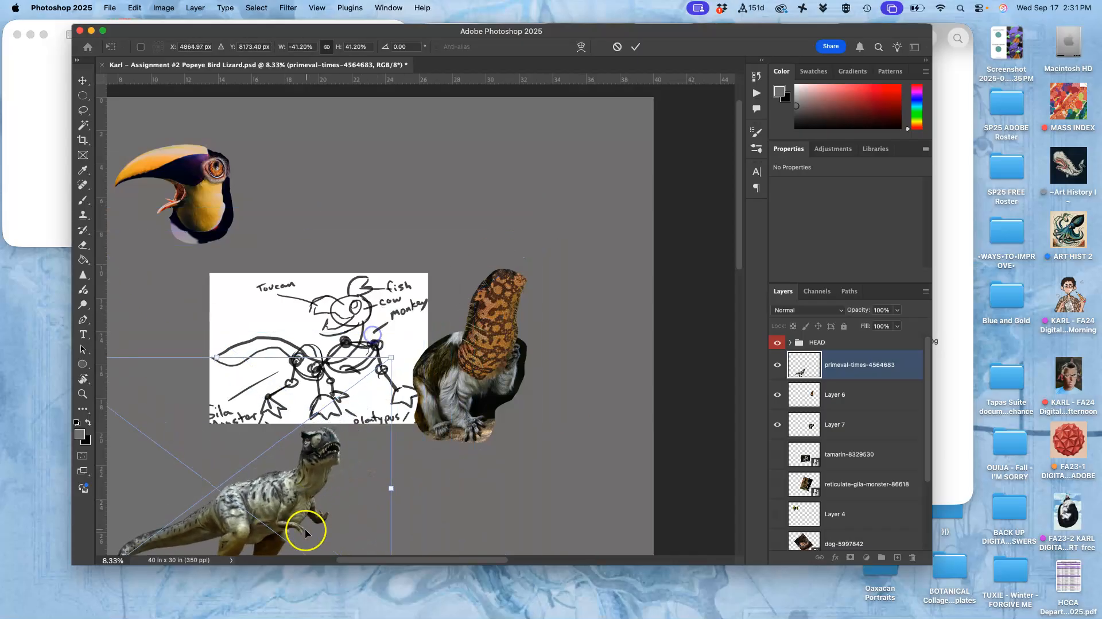
left_click_drag(272, 497, 334, 358)
key("Return")
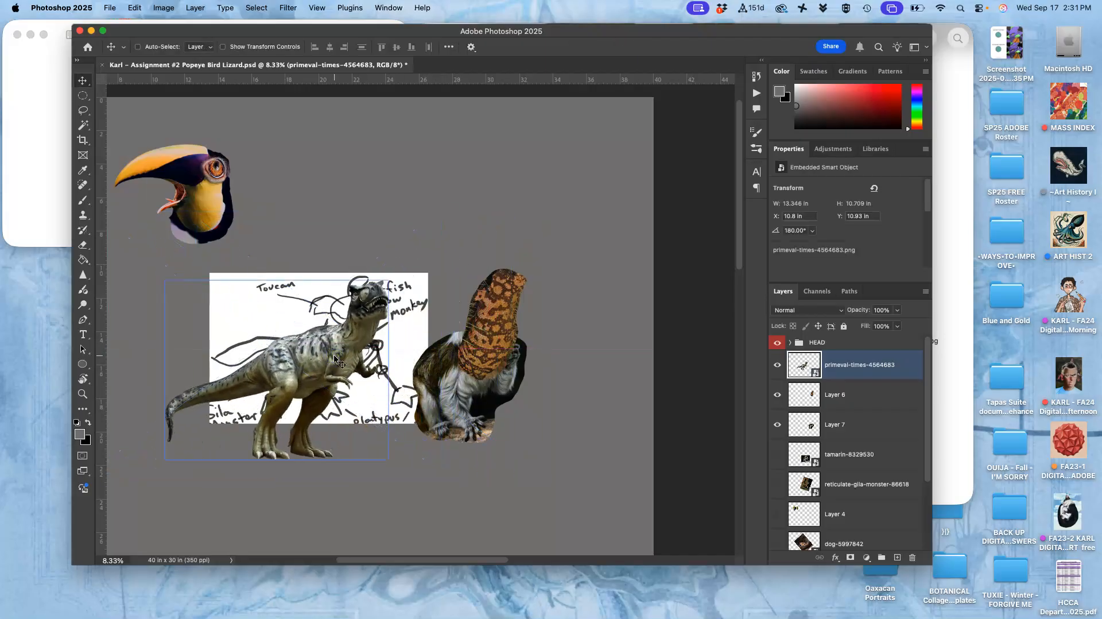
Examine the placed dinosaur's head, body, legs and tail up close against the sketch
key("super+equal")
key("super+equal")
key("super+equal")
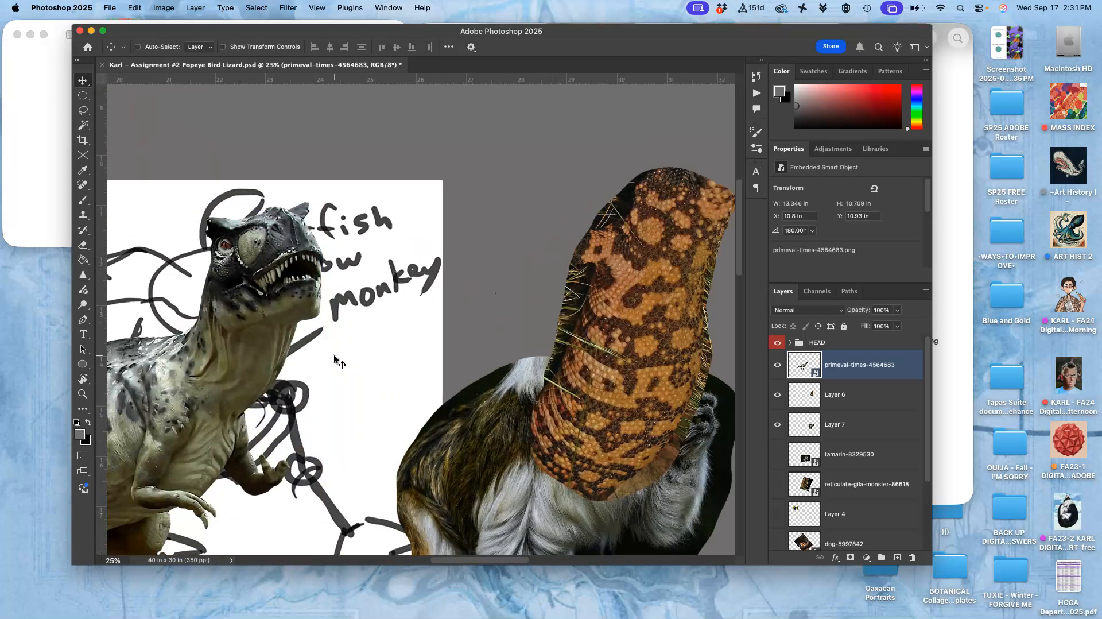
left_click_drag(333, 296, 504, 199)
left_click_drag(421, 266, 602, 172)
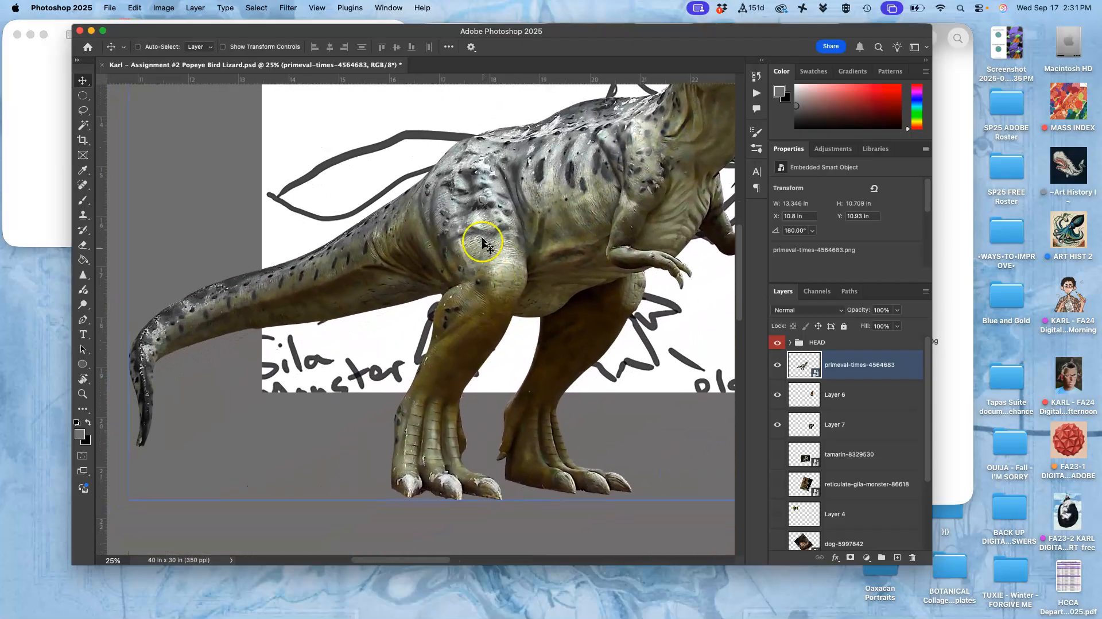
left_click_drag(498, 245, 322, 313)
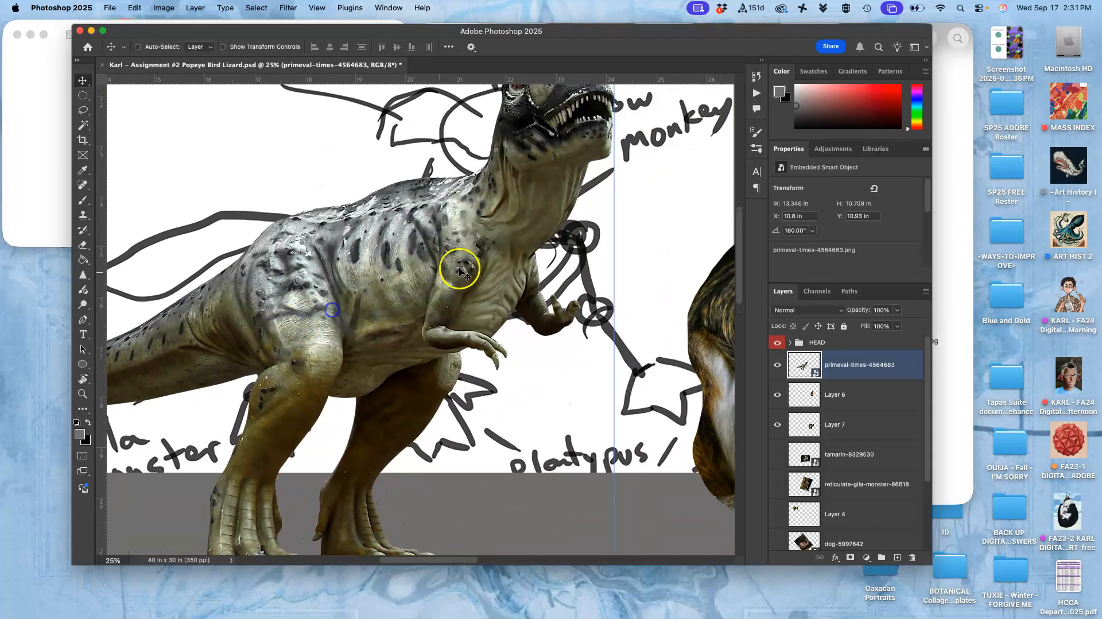
key("super+minus")
key("super+minus")
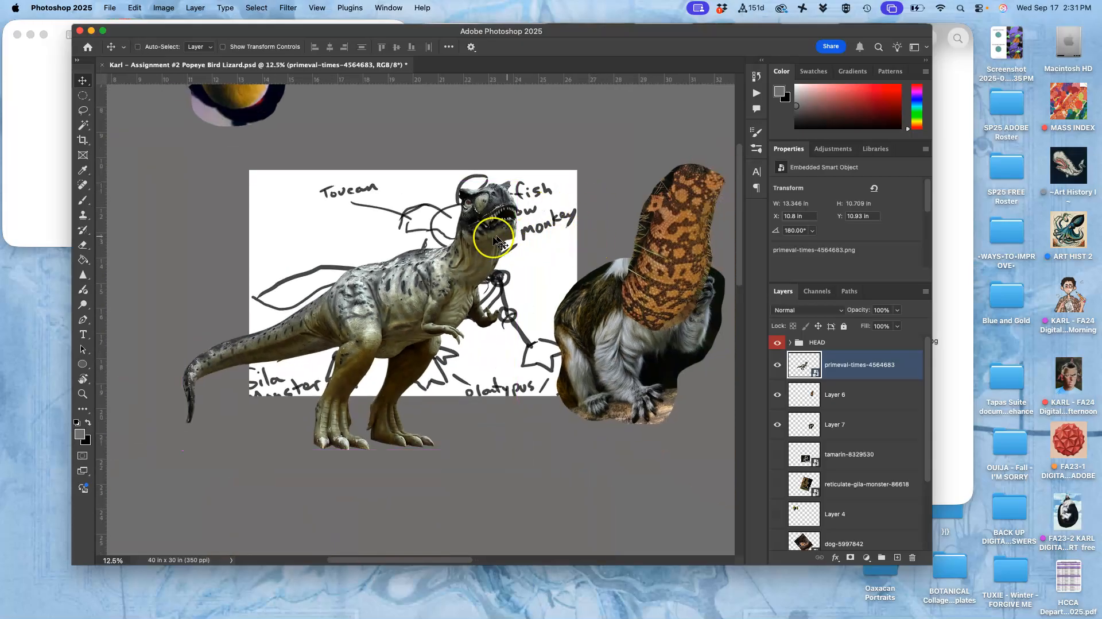
Move the dinosaur right behind the tamarin body and place its layer below Layer 7
left_click_drag(419, 293, 613, 302)
left_click_drag(848, 368, 846, 435)
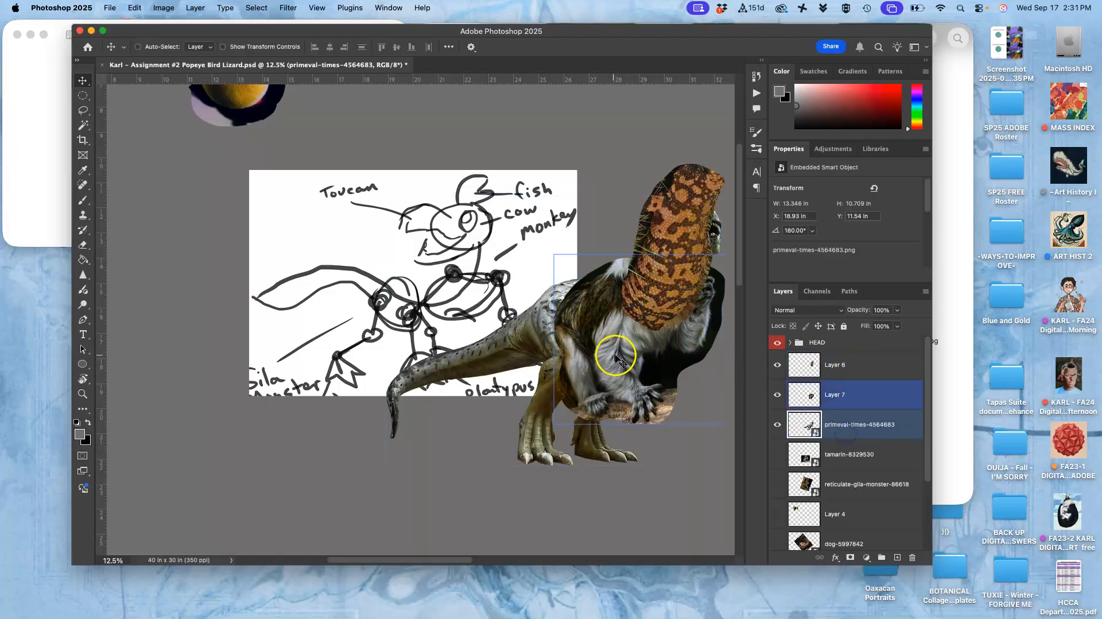
scroll(647, 339, "right", 10)
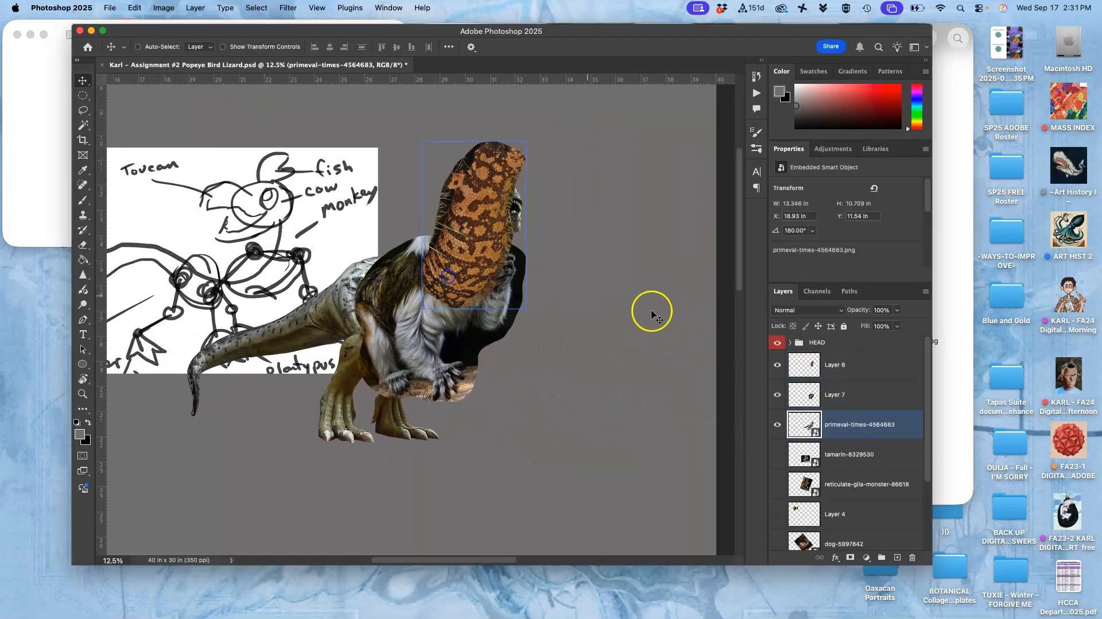
With Layers 6 and 7 hidden, copy the dinosaur's lassoed tail, hips and legs to a new layer and hide primeval-times-4564683
left_click(840, 415)
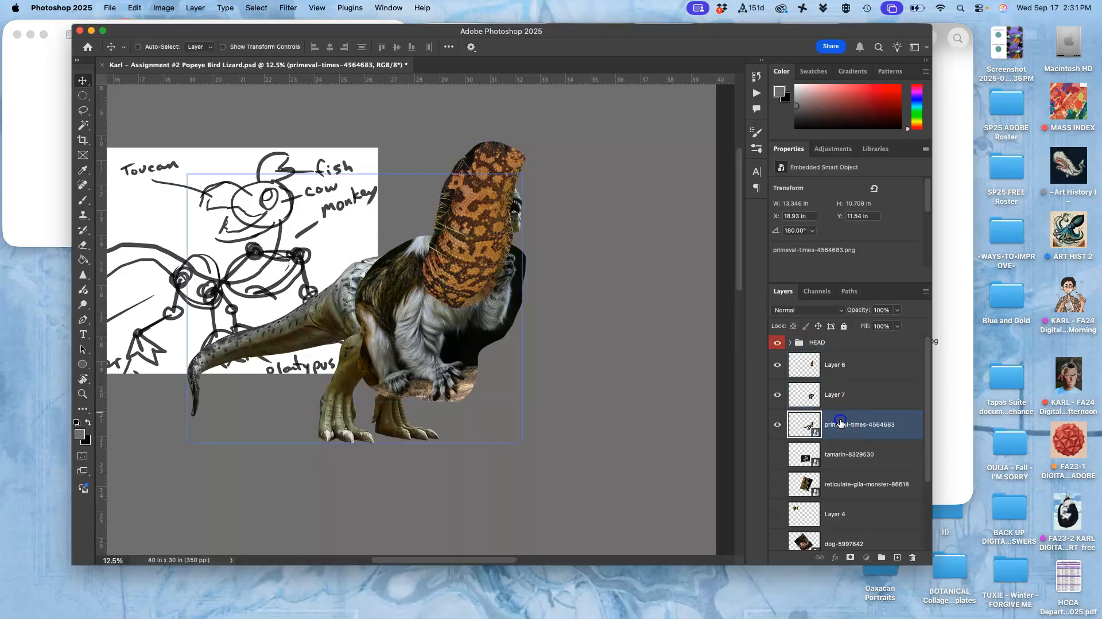
left_click(788, 399)
left_click_drag(781, 395, 777, 365)
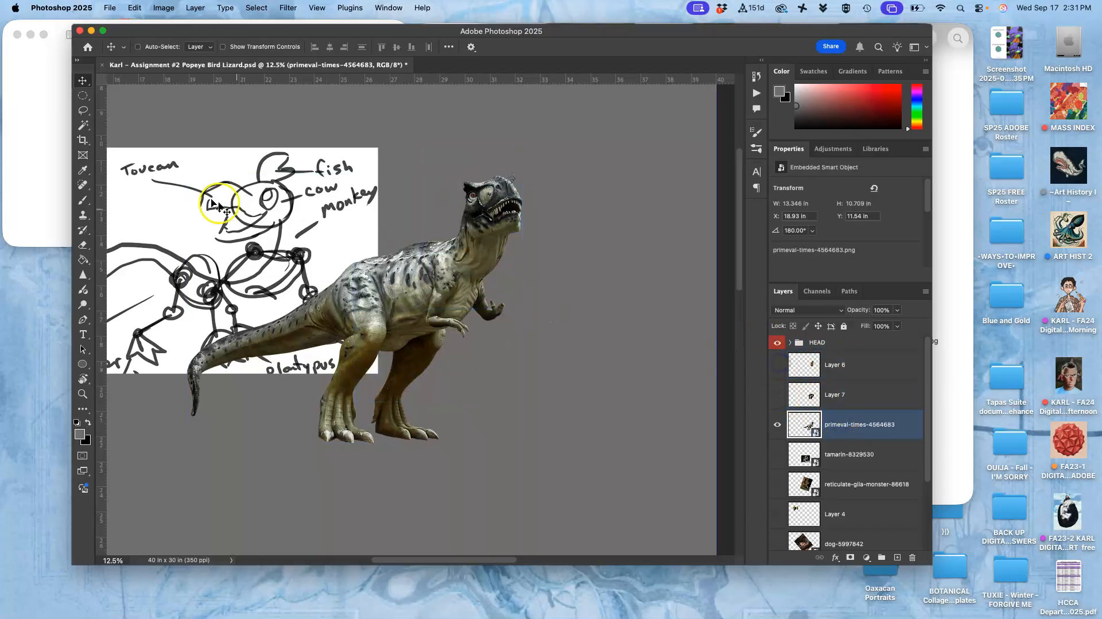
left_click(84, 110)
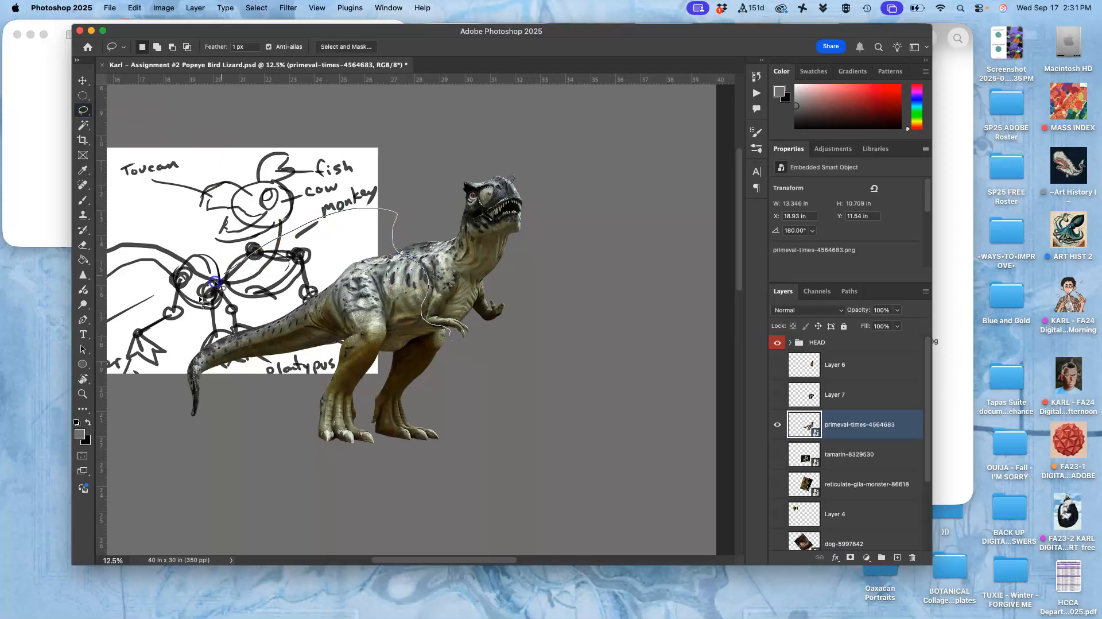
mouse_move(239, 500)
left_mouse_down()
mouse_move(400, 496)
mouse_move(491, 433)
mouse_move(500, 377)
left_mouse_up()
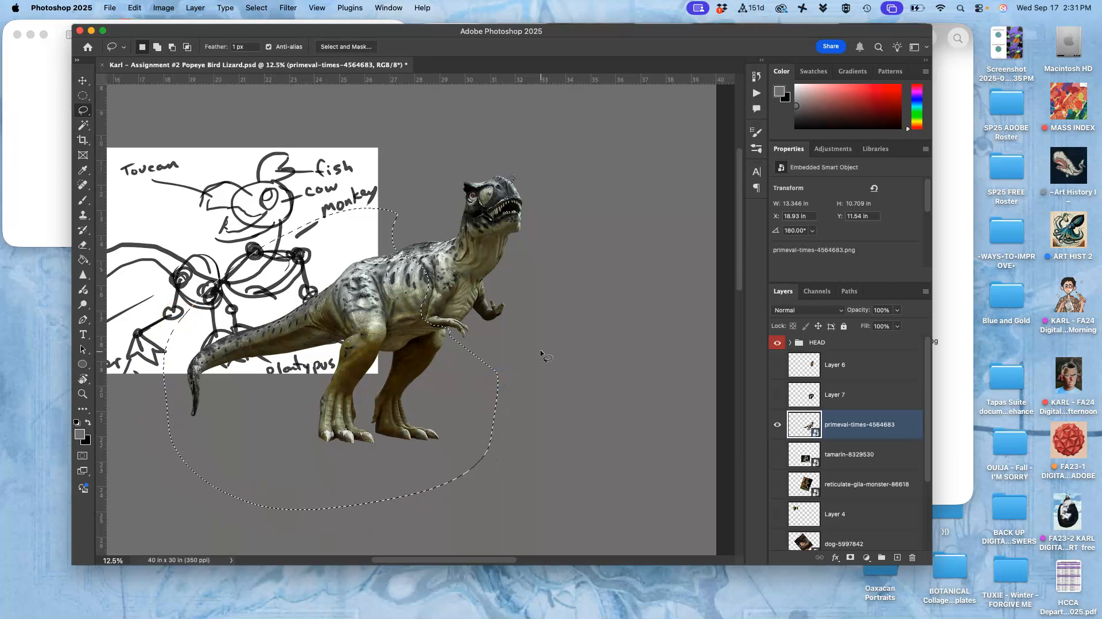
key("super+j")
left_click(777, 454)
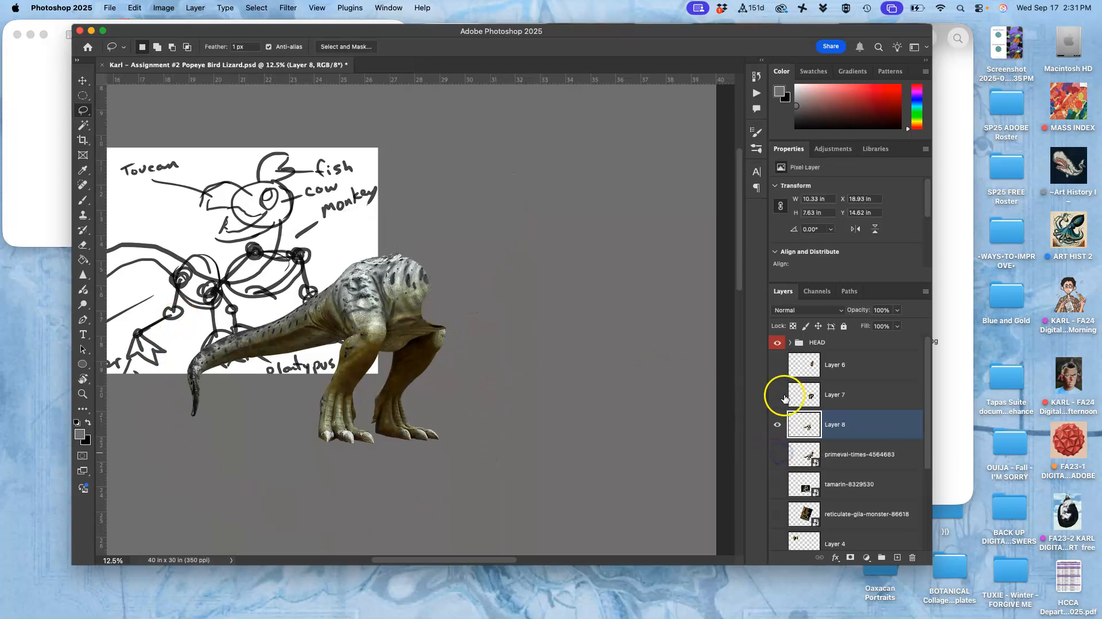
Show Layer 7 and Layer 6 again and check how they fit with the dinosaur hindquarters
left_click(777, 395)
left_click(778, 364)
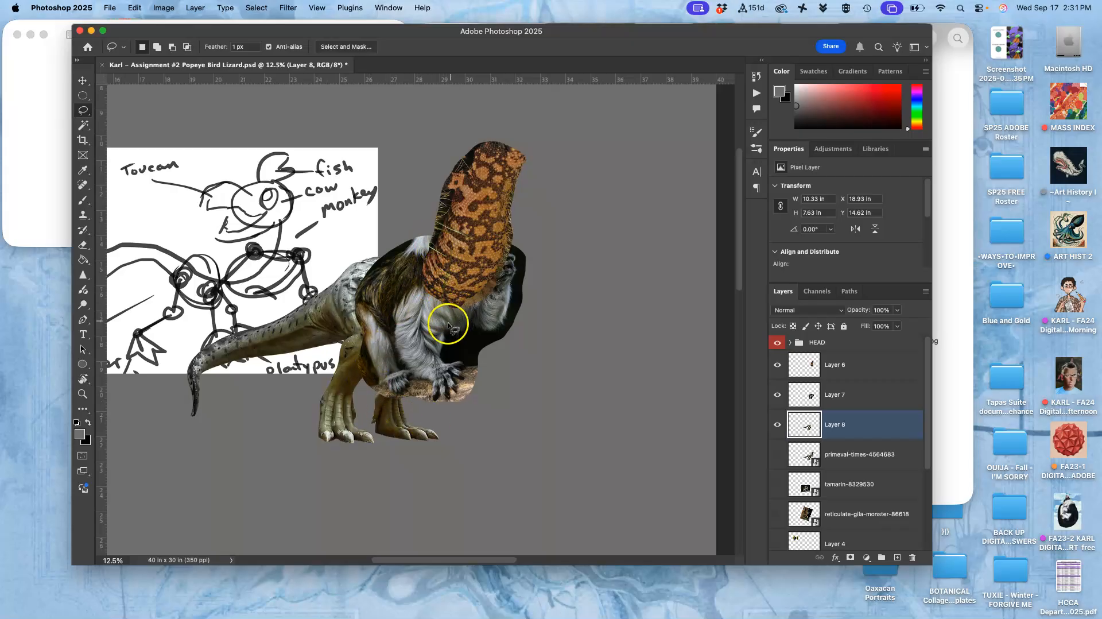
key("super+plus")
key("super+plus")
mouse_move(402, 261)
left_mouse_down()
mouse_move(494, 244)
mouse_move(435, 273)
mouse_move(442, 263)
mouse_move(449, 283)
mouse_move(438, 289)
mouse_move(441, 274)
left_mouse_up()
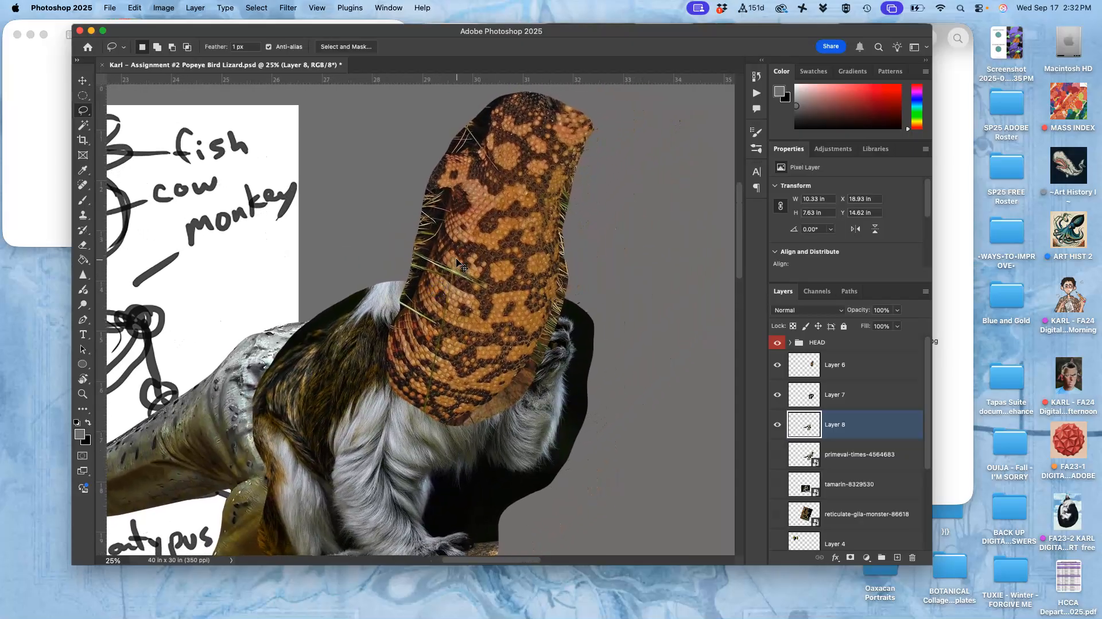
key("super+minus")
key("super+minus")
key("super+minus")
key("super+minus")
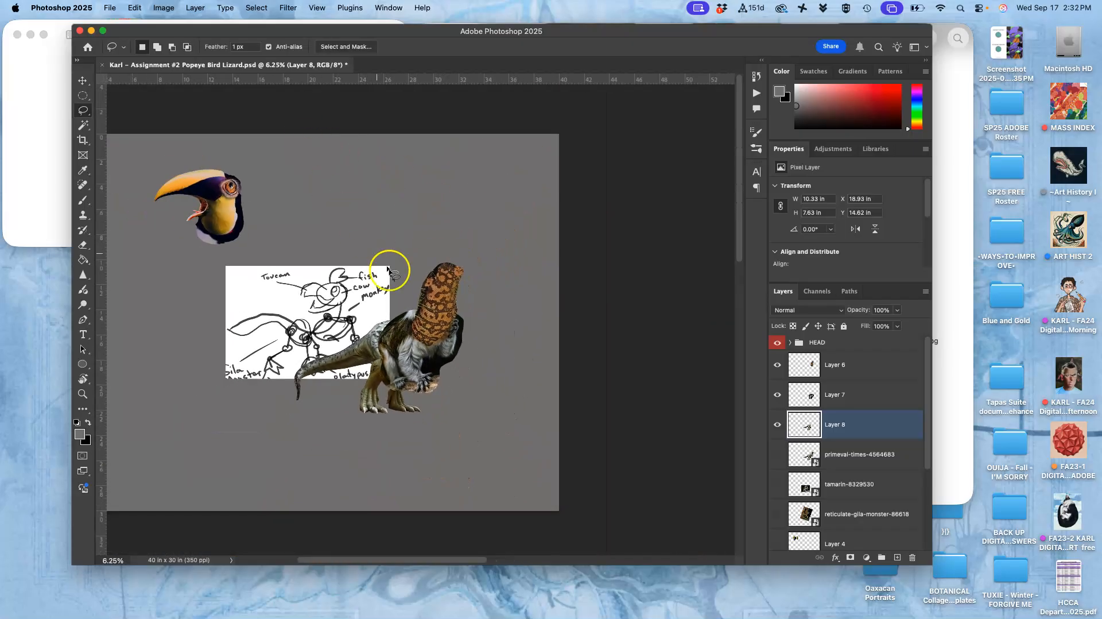
Move the HEAD group from the canvas's upper-left area onto the gila monster neck
left_click(820, 344)
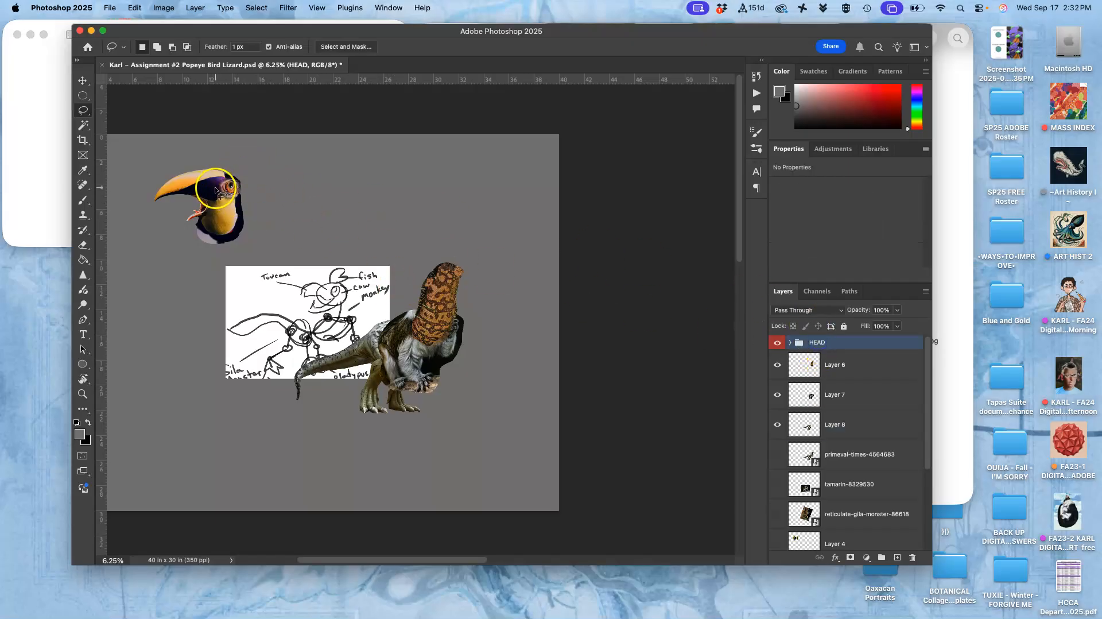
left_click(84, 81)
left_click_drag(227, 195, 447, 273)
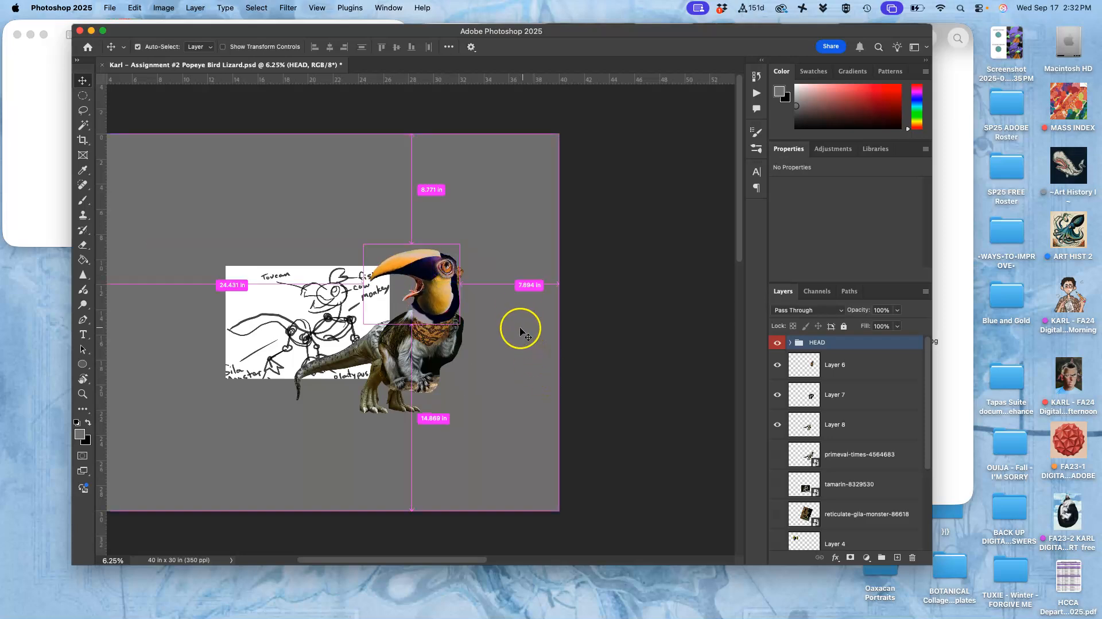
Inspect the join between the toucan head and gila monster neck, toggling the visibility of the HEAD group and Layer 6
key("super+plus")
key("super+plus")
key("super+plus")
key("super+plus")
left_click(454, 356, "super")
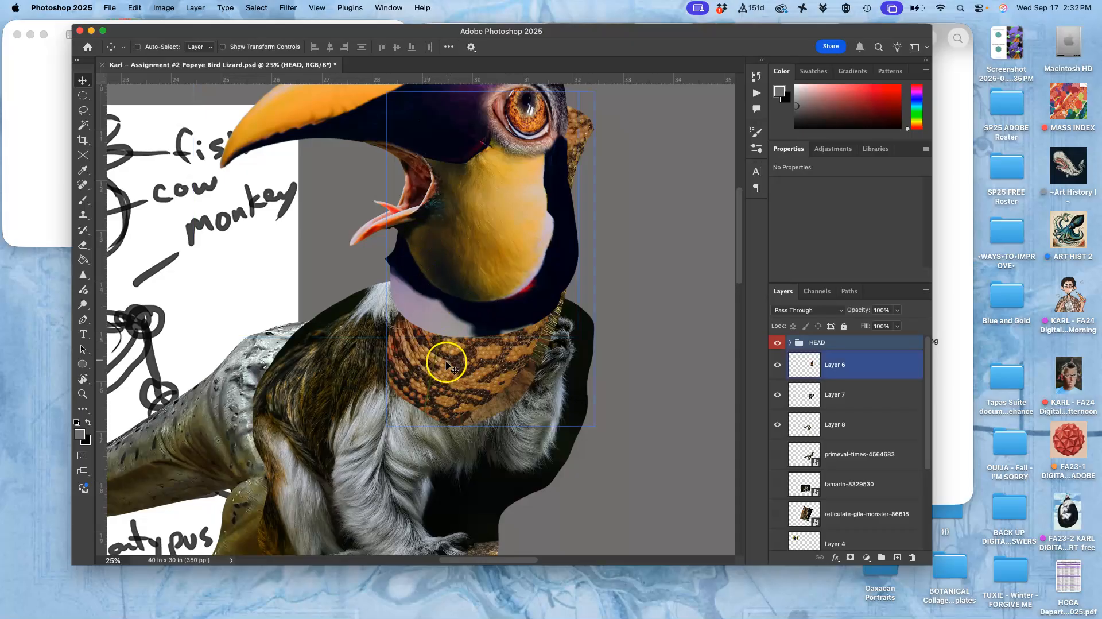
left_click(780, 345)
left_click(778, 343)
left_click(778, 344)
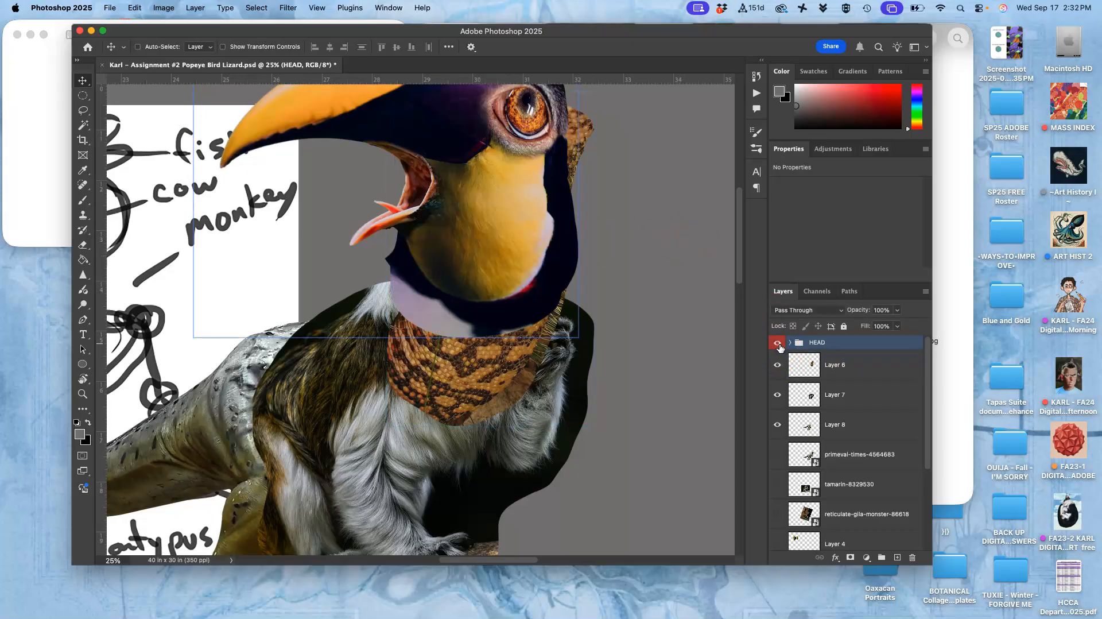
left_click(778, 361)
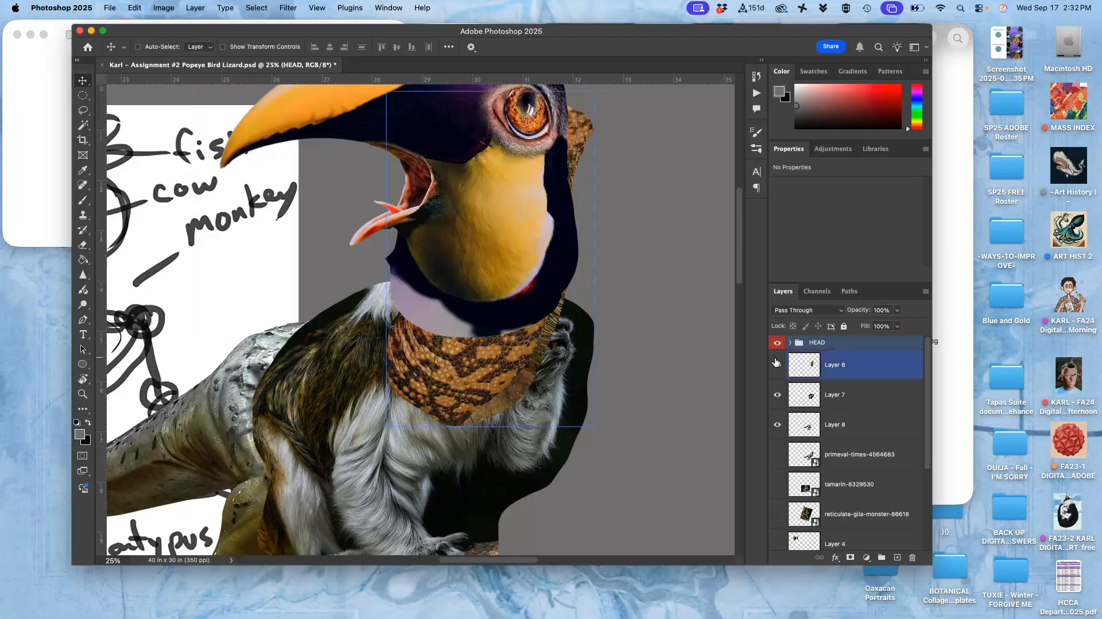
left_click(779, 344)
left_click(822, 344)
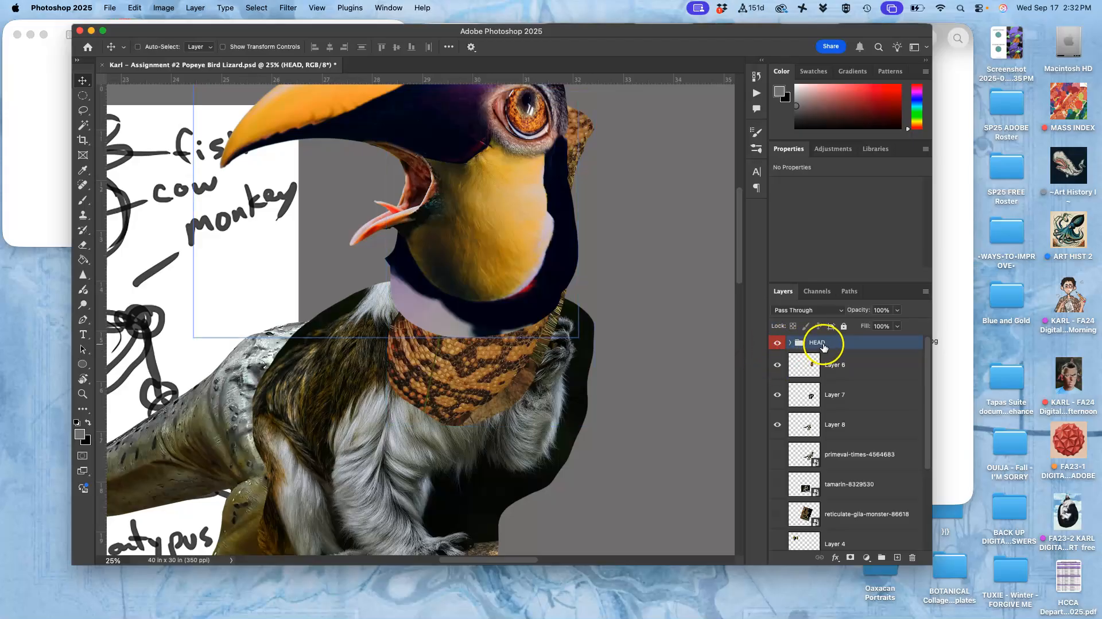
key("super+minus")
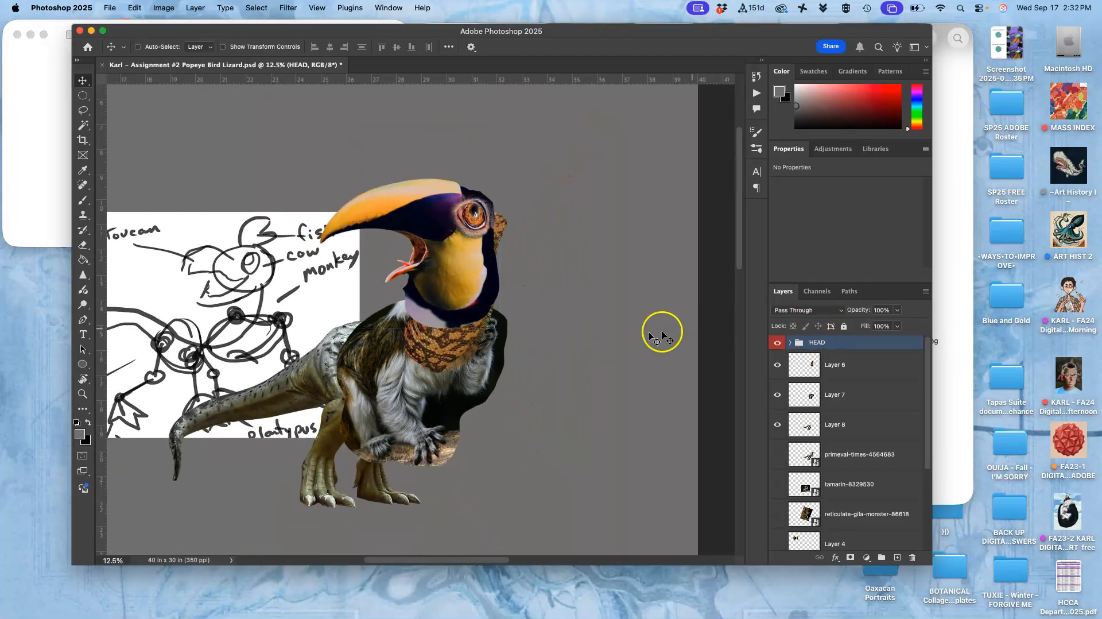
left_click(488, 313, "super")
left_click(451, 367, "super")
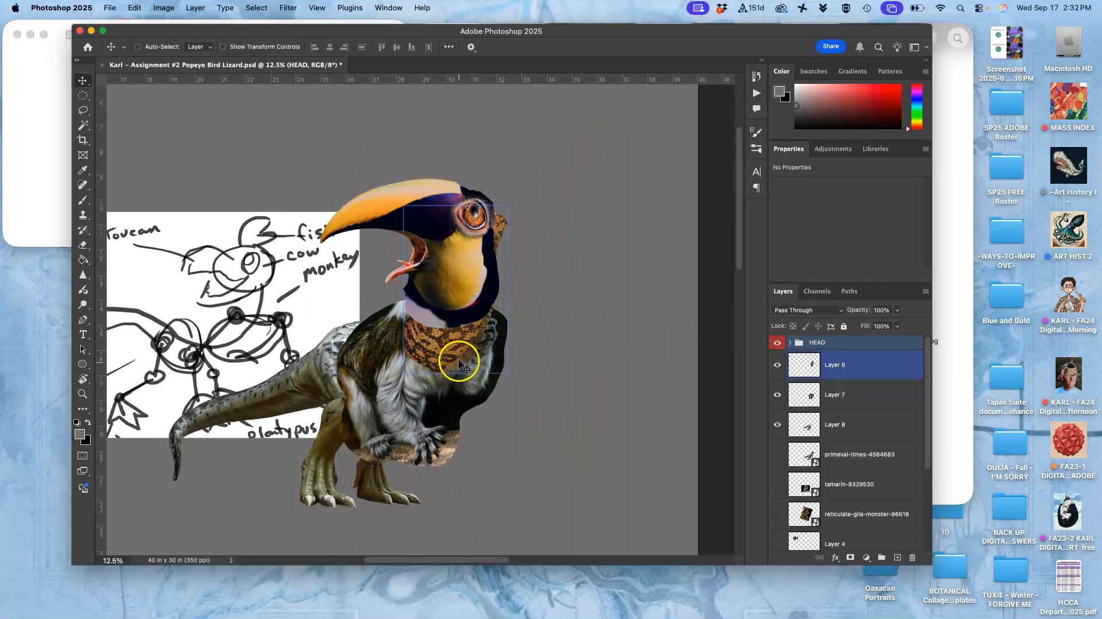
Hide the HEAD group, delete the upper-right edge of Layer 6's gila monster neck with a Lasso selection, and show HEAD again
left_click(783, 367)
left_click(819, 372)
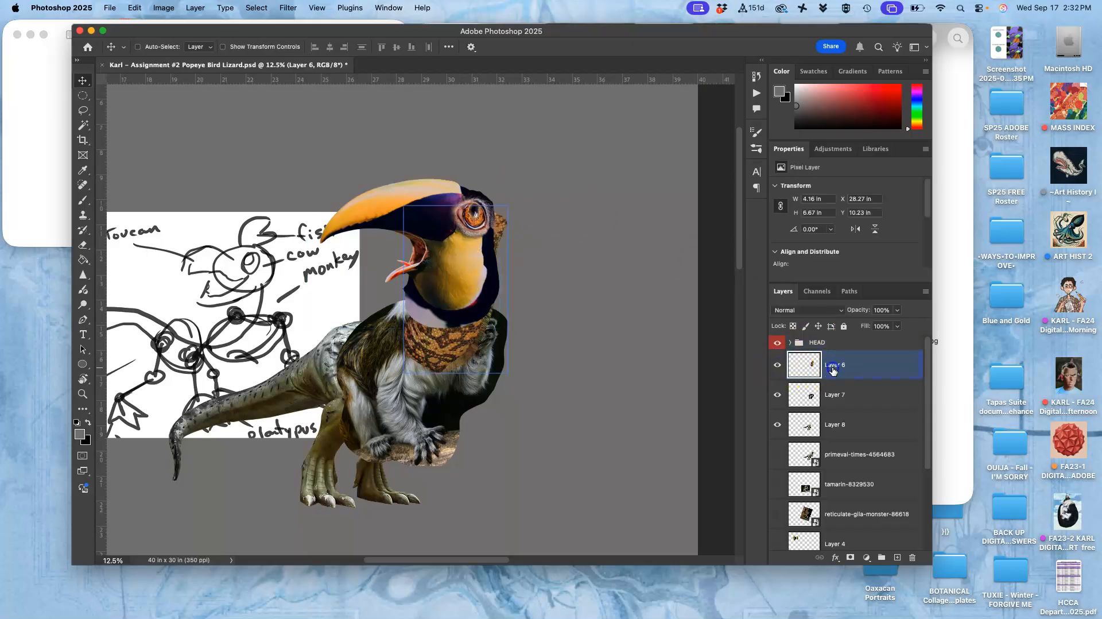
left_click(777, 343)
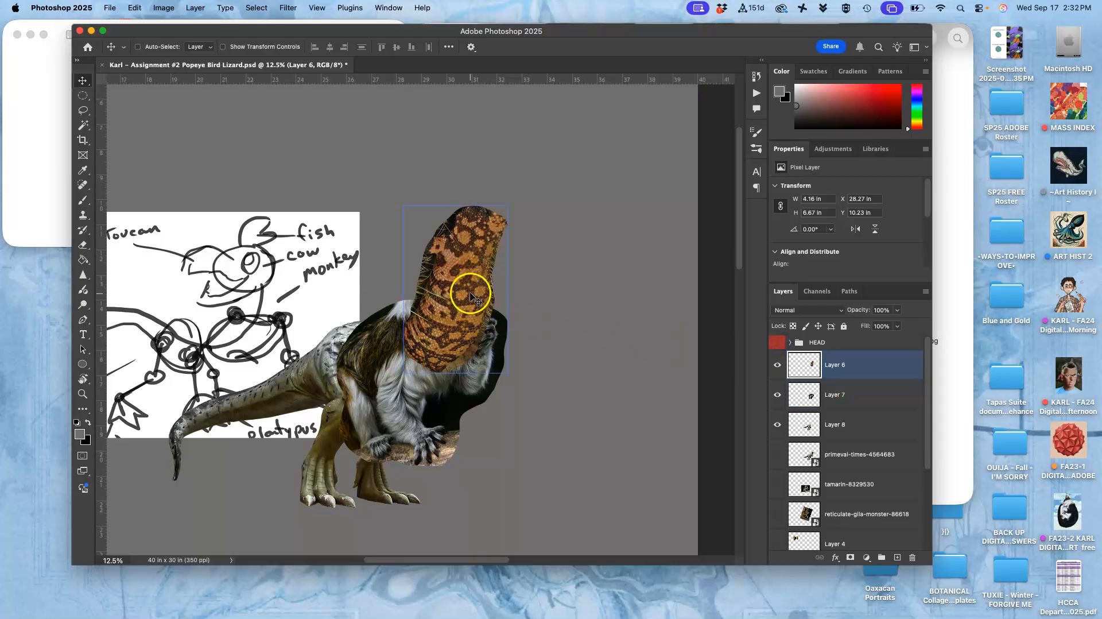
left_click(83, 110)
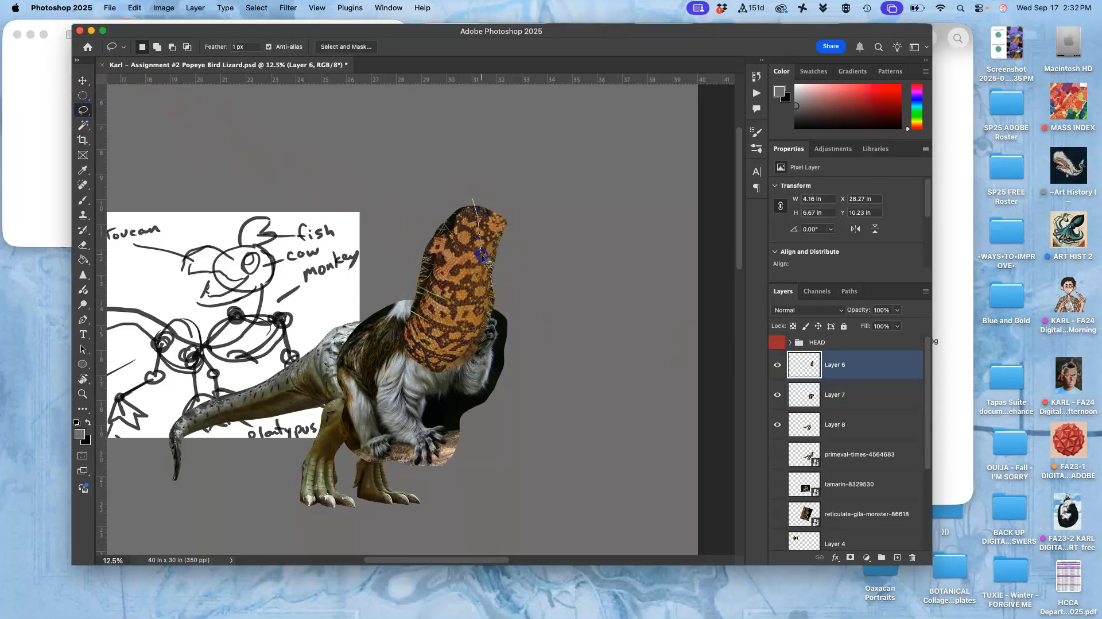
mouse_move(504, 287)
left_mouse_down()
mouse_move(541, 222)
mouse_move(510, 185)
left_mouse_up()
key("Delete")
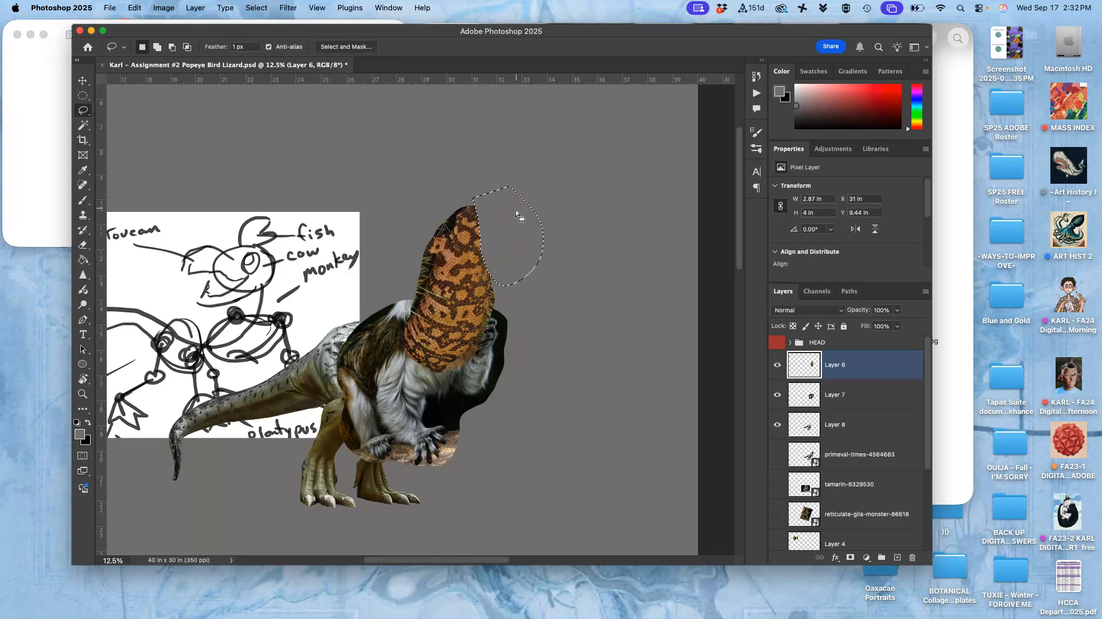
left_click(778, 343)
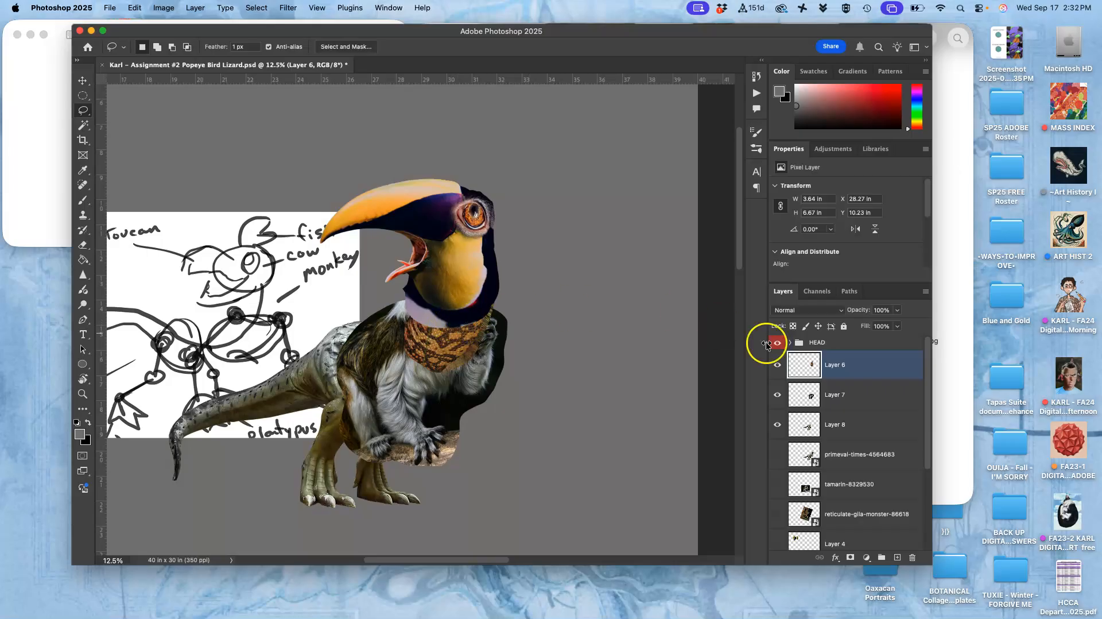
Expand the HEAD group and toggle the visibility of Layer 8 and Layer 2 to identify the toucan head's layer
left_click(795, 344)
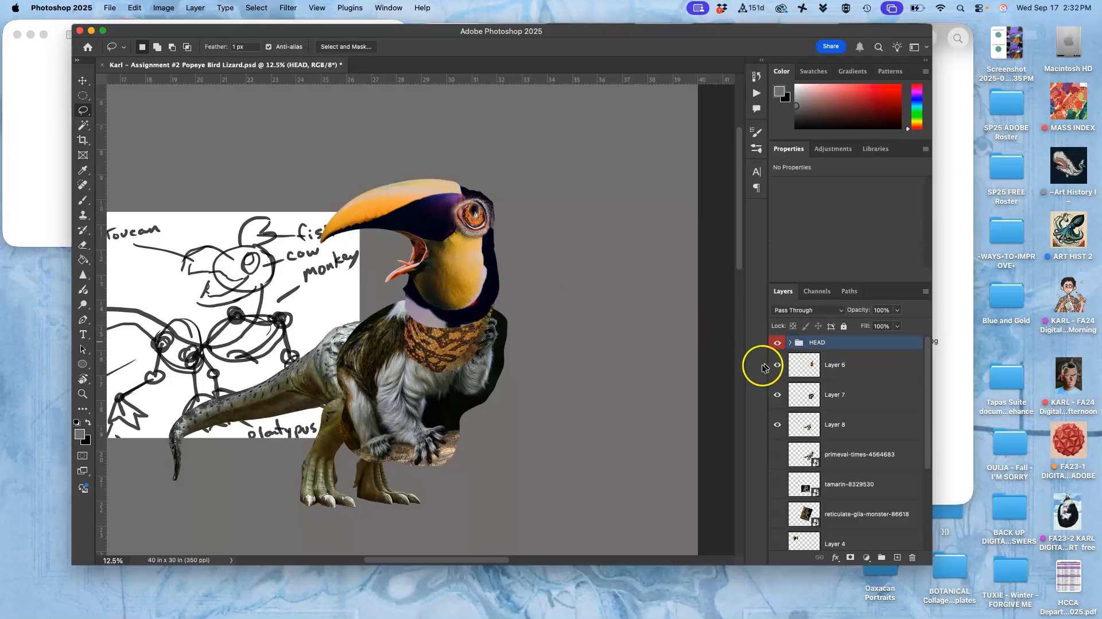
scroll(546, 368, "up", 3)
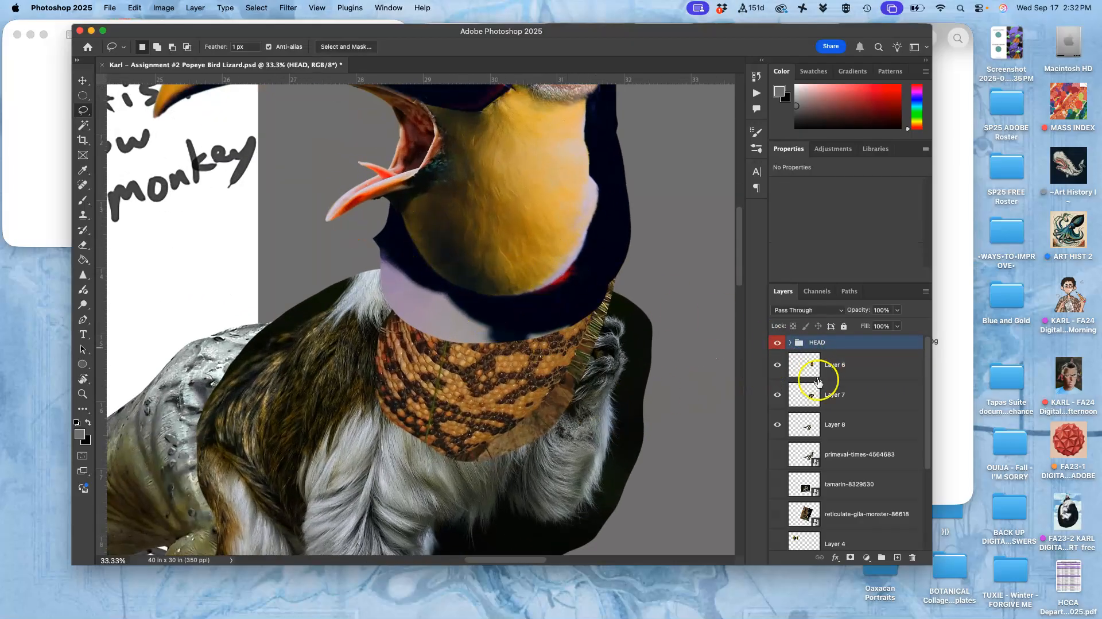
left_click(778, 425)
left_click(779, 425)
left_click(790, 344)
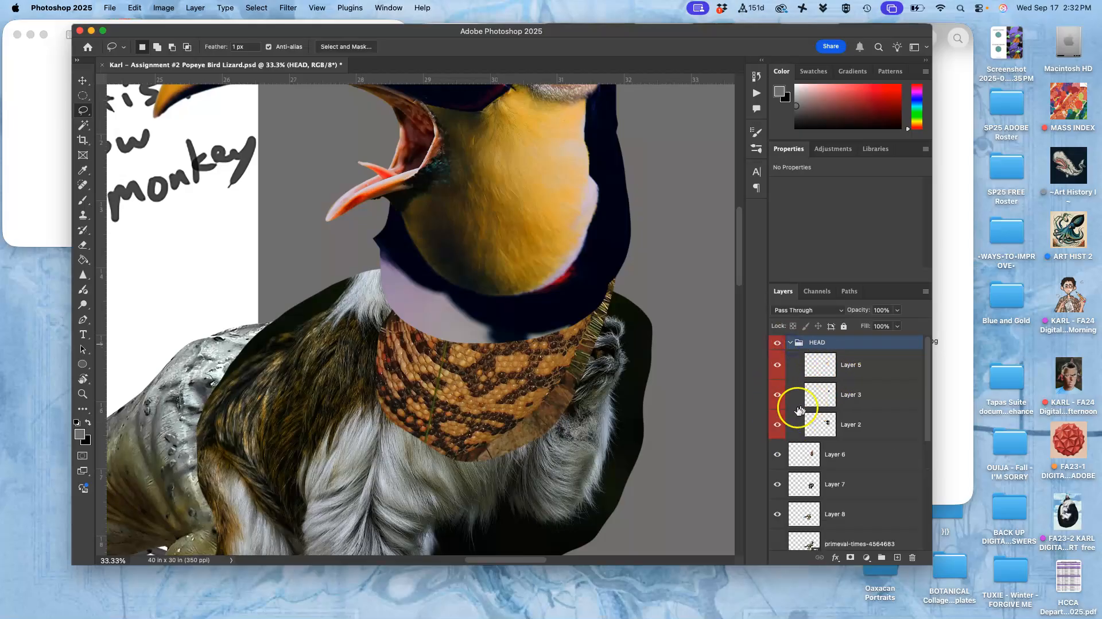
left_click(773, 431)
left_click(773, 430)
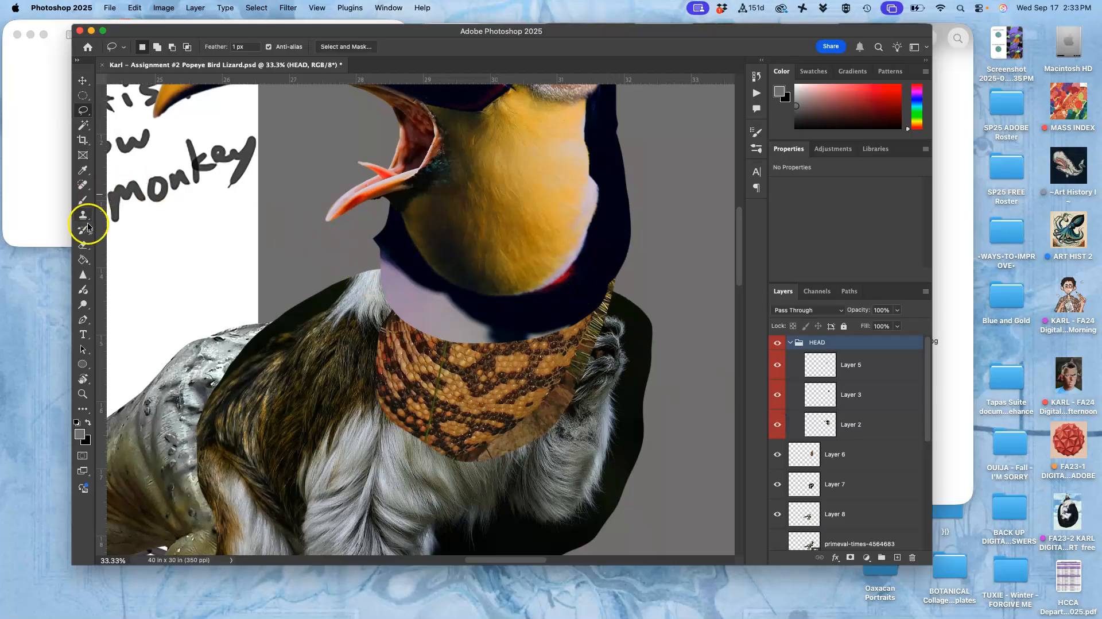
Select Layer 2 in the HEAD group and set up the Eraser with 100% opacity and a soft 396 px brush
left_click(84, 247)
left_click(283, 49)
left_click_drag(288, 60, 353, 68)
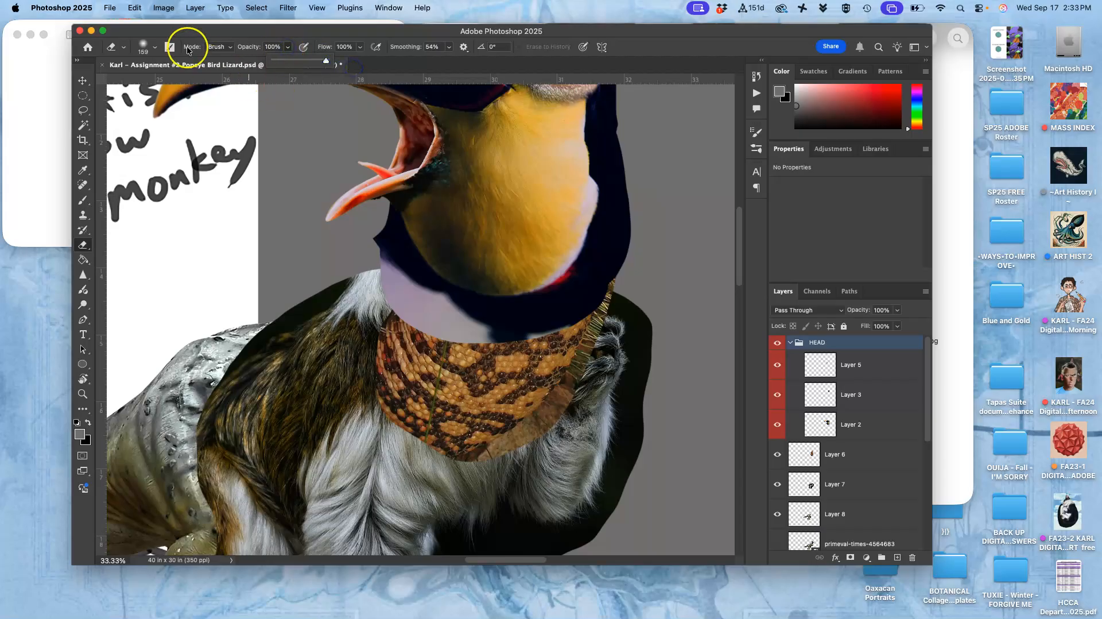
left_click(154, 49)
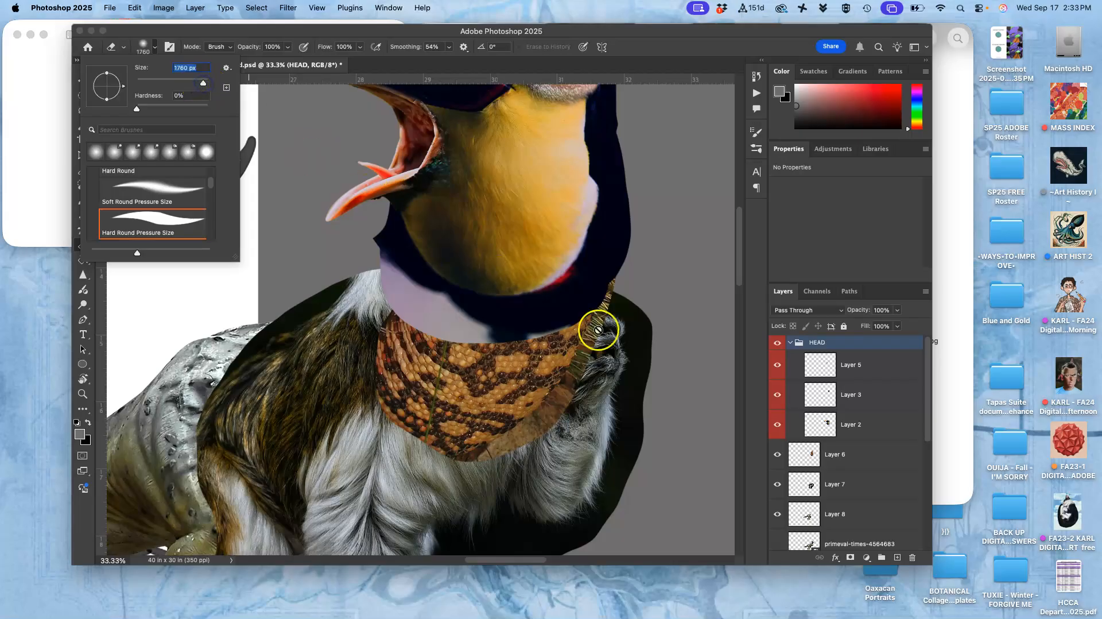
left_click(822, 425)
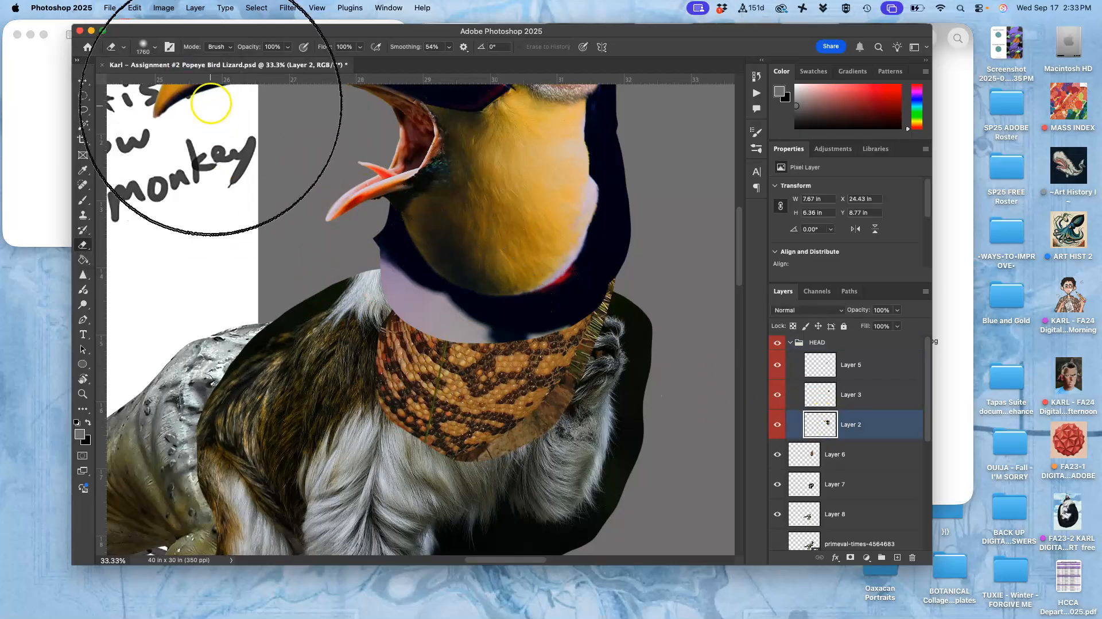
left_click(156, 49)
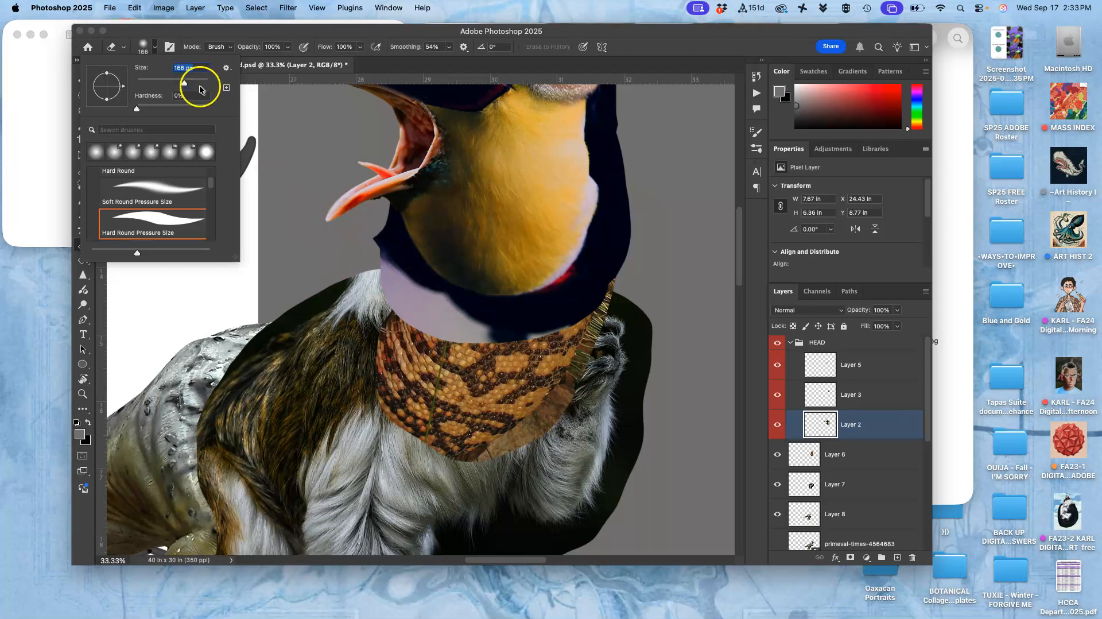
Erase the dark lower edge of the toucan's neck on Layer 2 to expose the gila monster skin, undoing and redoing the first stroke
mouse_move(500, 351)
left_mouse_down()
mouse_move(514, 326)
mouse_move(506, 306)
mouse_move(561, 276)
mouse_move(565, 287)
mouse_move(557, 292)
mouse_move(559, 264)
mouse_move(533, 312)
mouse_move(461, 301)
mouse_move(440, 328)
mouse_move(413, 284)
mouse_move(418, 246)
left_mouse_up()
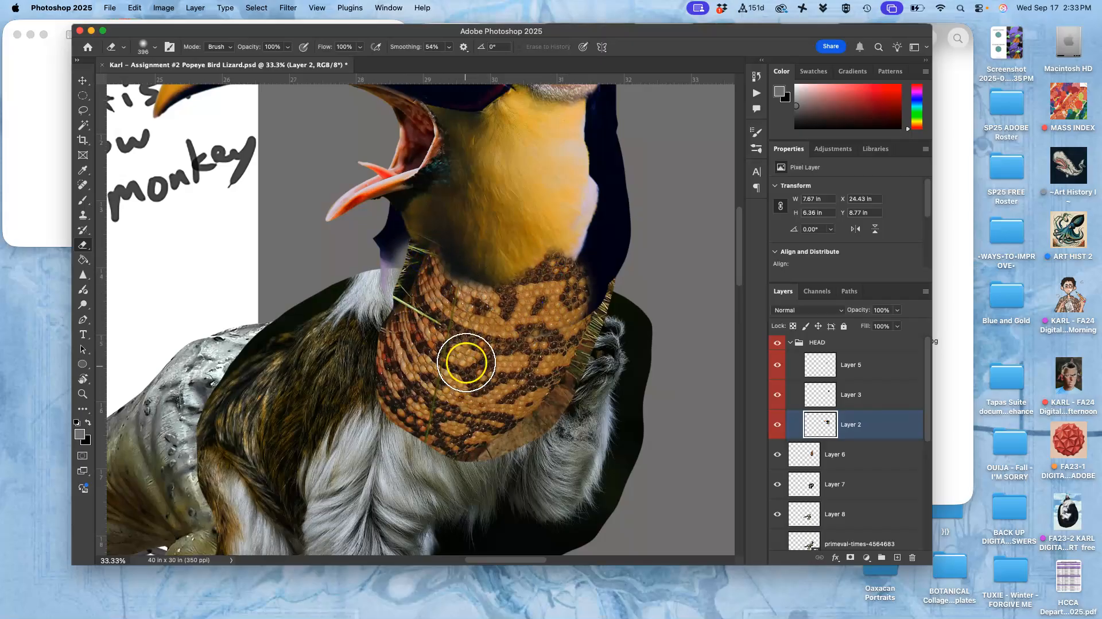
key("super+z")
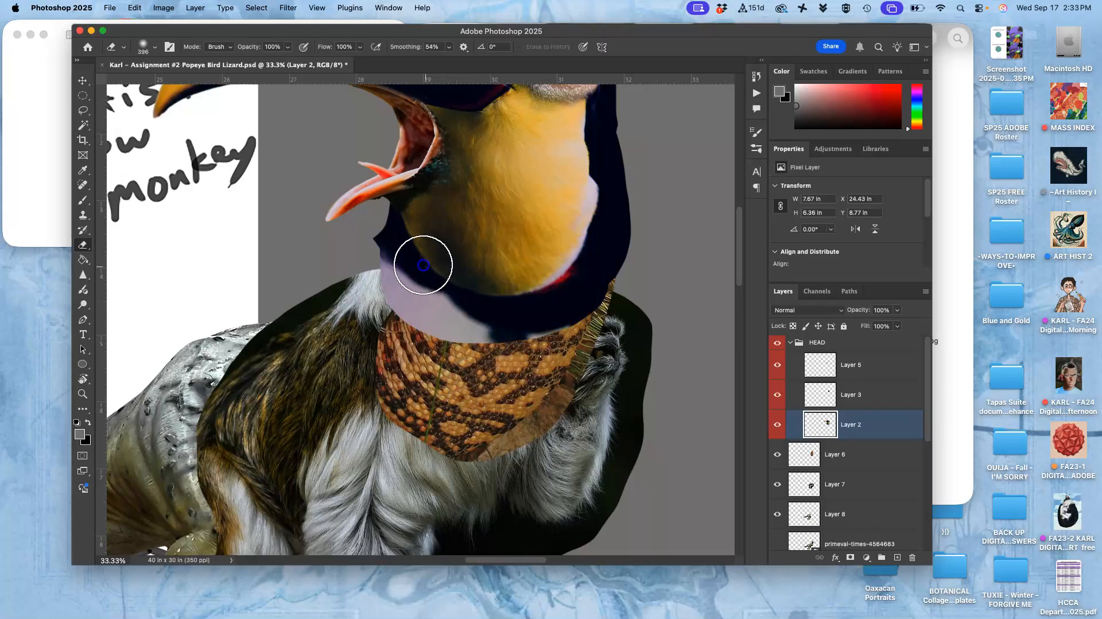
mouse_move(496, 341)
left_mouse_down()
mouse_move(523, 323)
mouse_move(570, 284)
mouse_move(540, 336)
mouse_move(457, 345)
mouse_move(430, 301)
mouse_move(407, 352)
mouse_move(415, 304)
mouse_move(390, 370)
left_mouse_up()
key("super+minus")
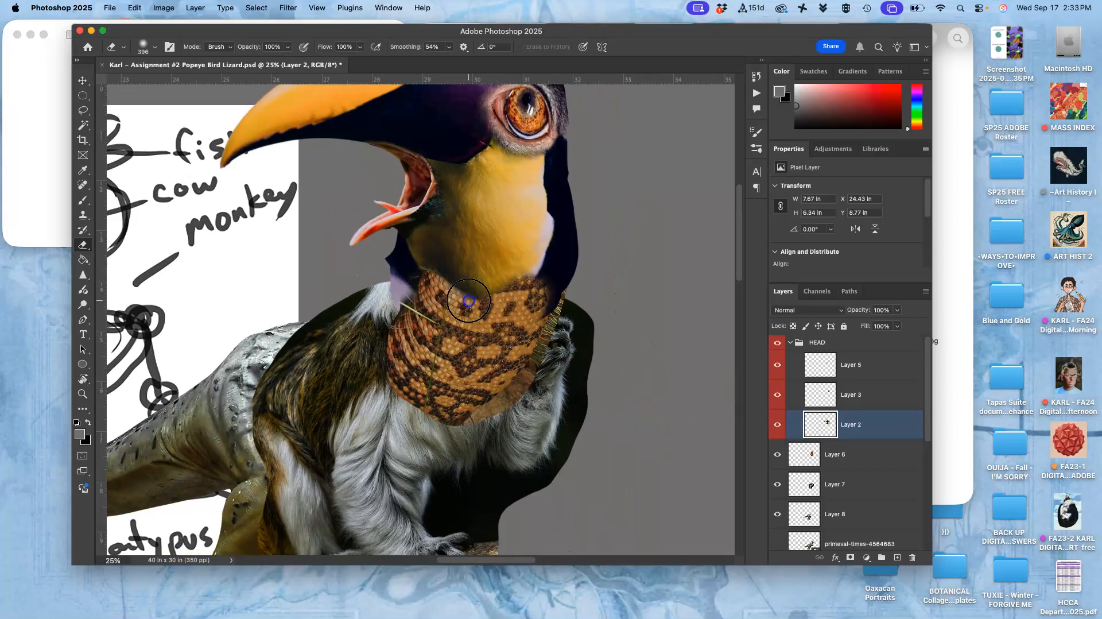
mouse_move(433, 283)
left_mouse_down()
mouse_move(457, 343)
mouse_move(493, 375)
mouse_move(520, 251)
mouse_move(432, 266)
mouse_move(454, 304)
mouse_move(511, 316)
left_mouse_up()
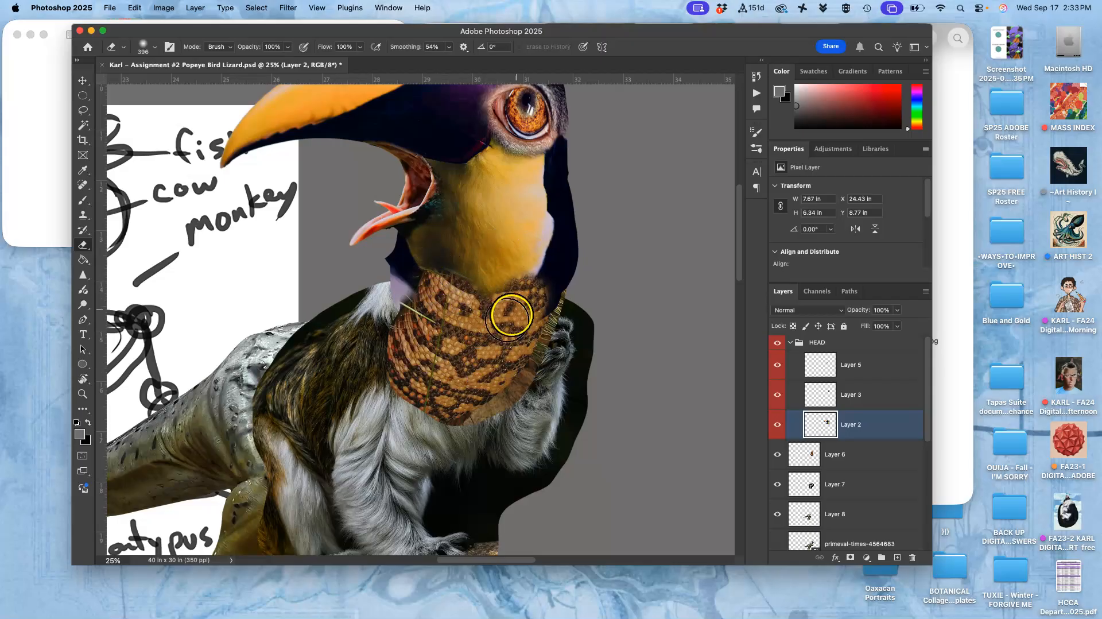
Darken the gila monster neck on Layer 6 with Levels, adjusting the midtones and setting the output white level to 238
left_click(837, 456)
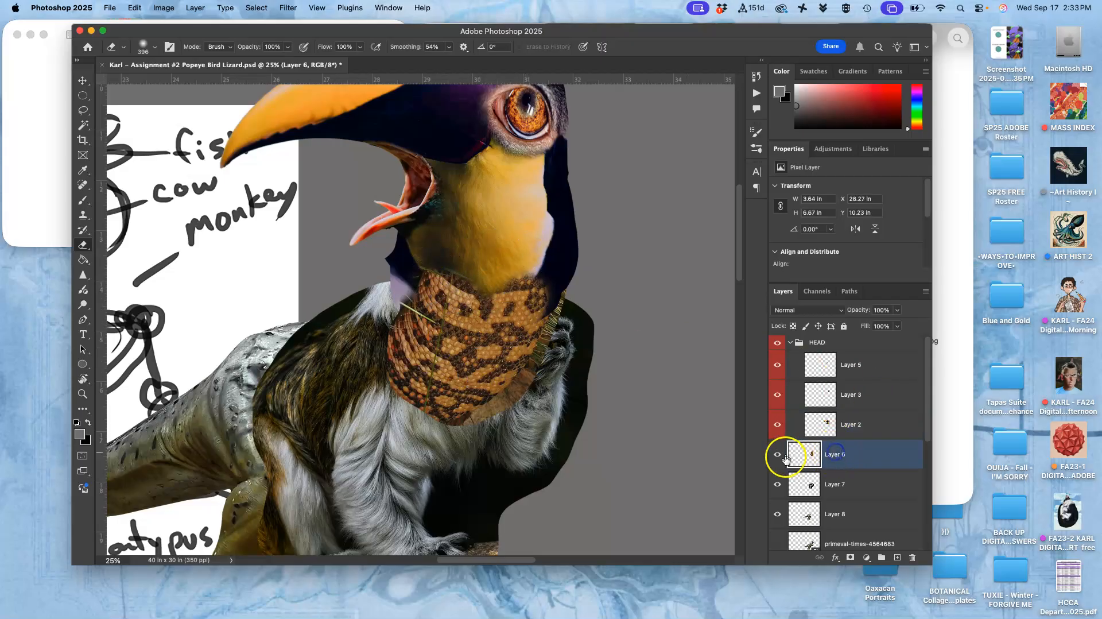
left_click(163, 8)
mouse_move(181, 41)
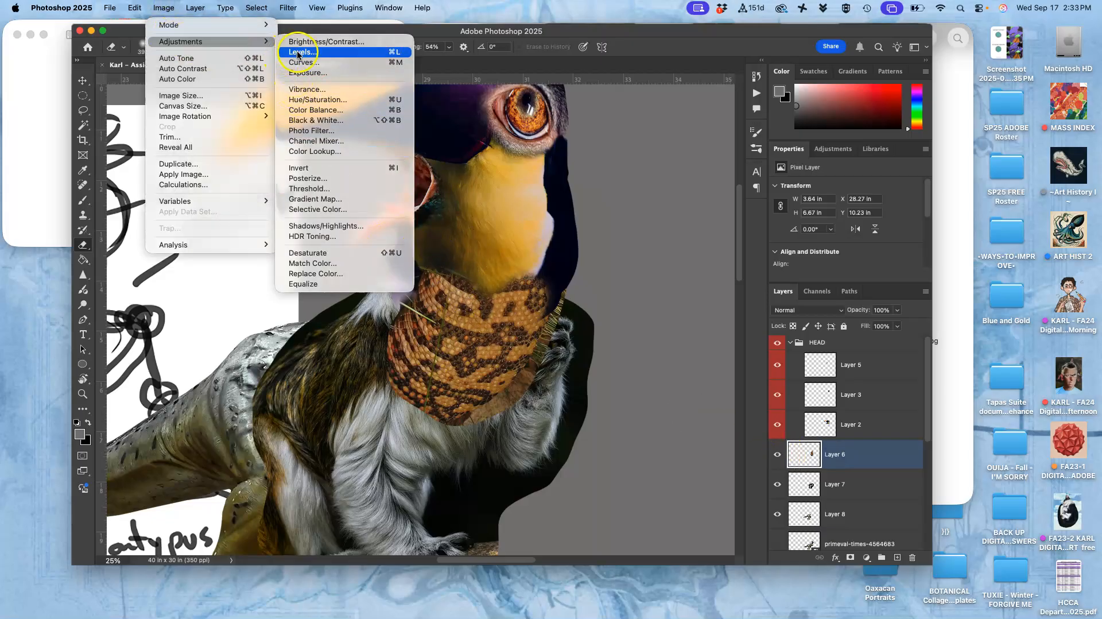
left_click(301, 53)
mouse_move(762, 237)
left_mouse_down()
mouse_move(751, 236)
mouse_move(762, 233)
left_mouse_up()
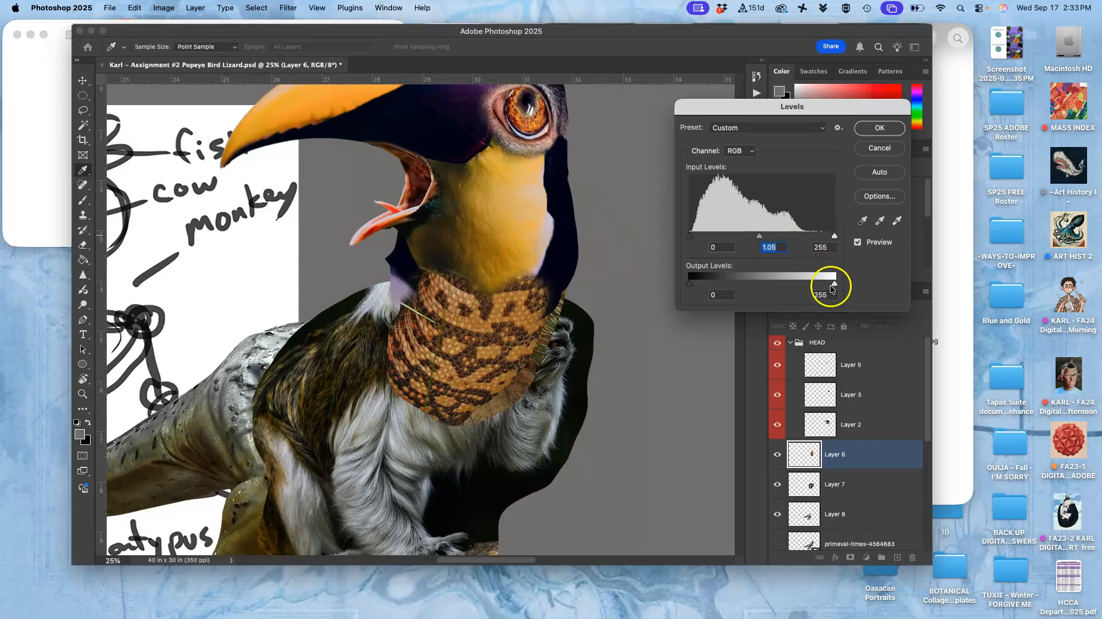
left_click_drag(825, 285, 825, 285)
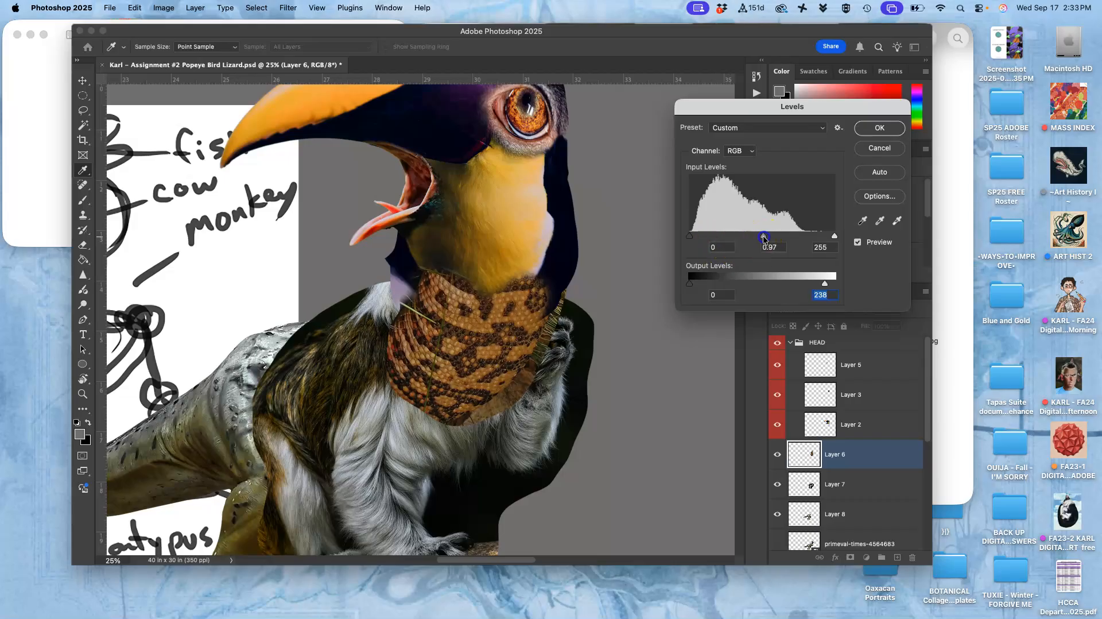
left_click(879, 126)
Warp Layer 6 so the gila monster neck extends slightly outward toward the toucan's throat below the open beak
key("e")
key("super+t")
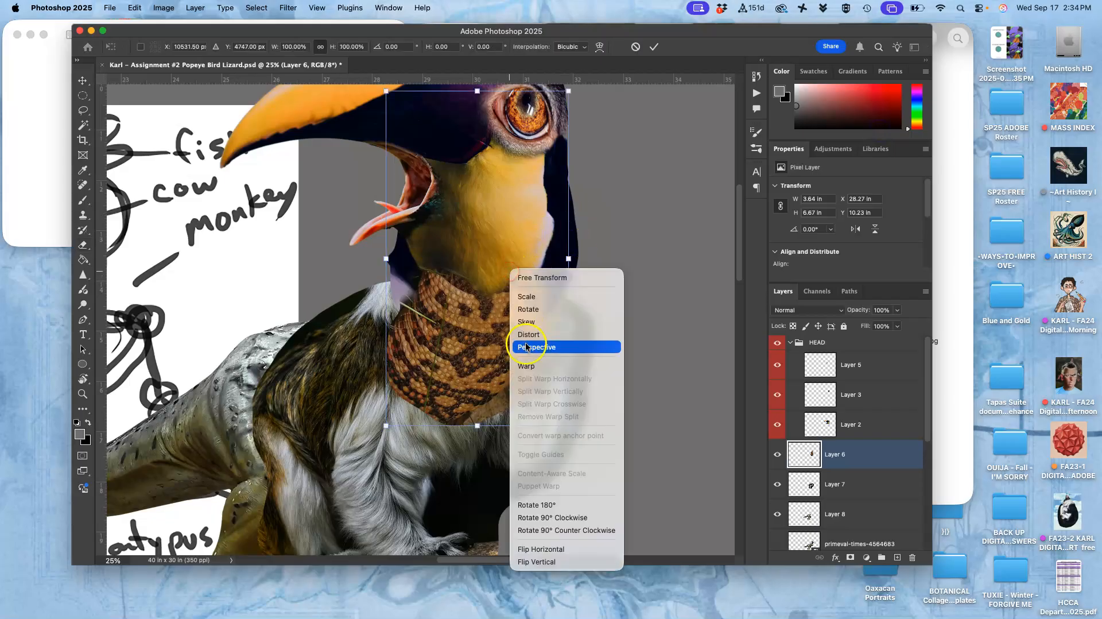
left_click(527, 366)
left_click_drag(441, 271, 419, 263)
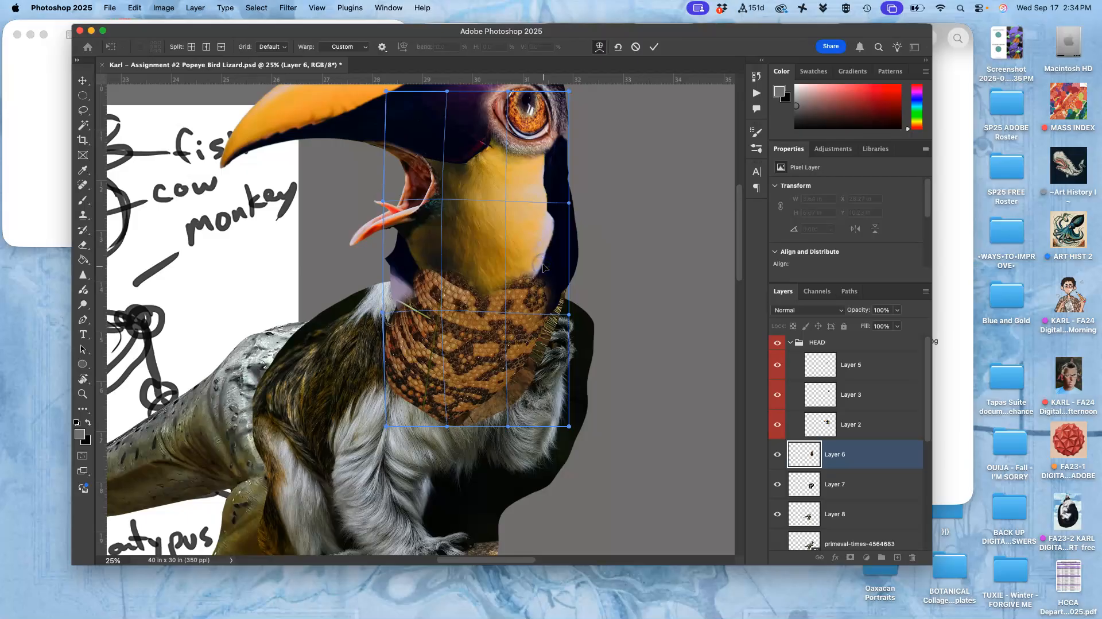
key("Return")
Erase more of the toucan's lower throat edge on Layer 2 to blend it into the gila monster neck, undoing one stray stroke
key("e")
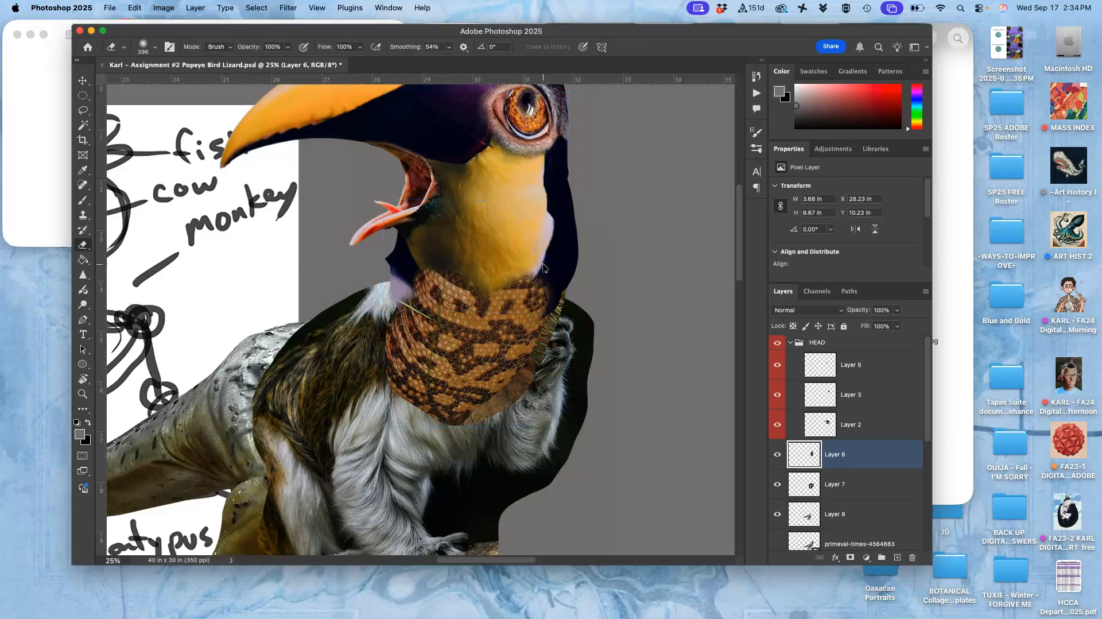
left_click(848, 428)
left_click_drag(421, 277, 421, 259)
left_click_drag(412, 301, 398, 328)
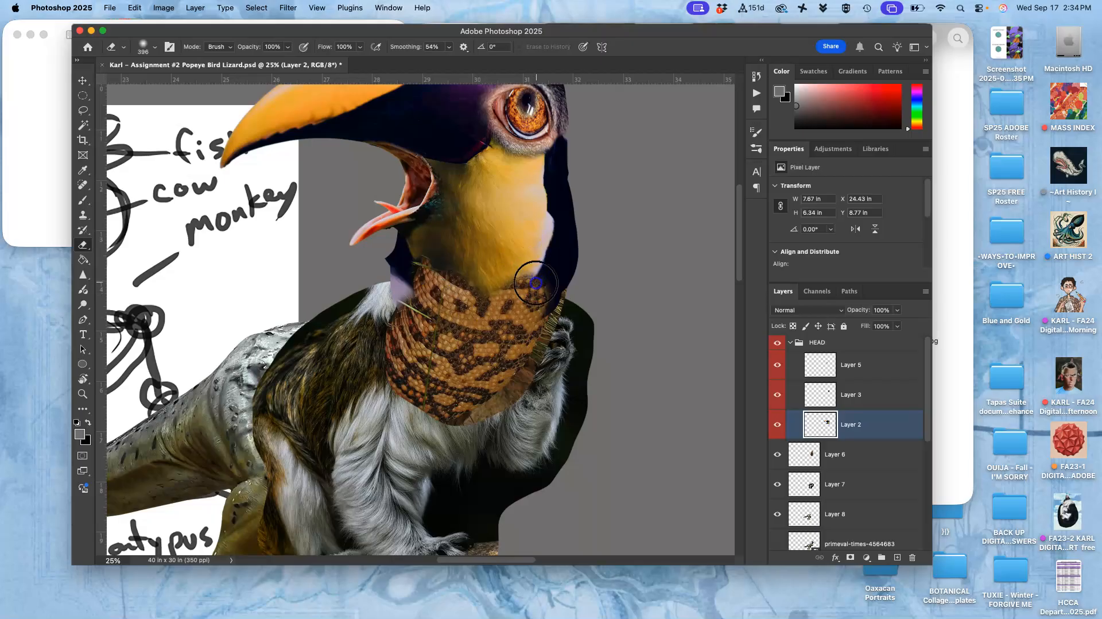
key("super+z")
left_click_drag(531, 292, 535, 311)
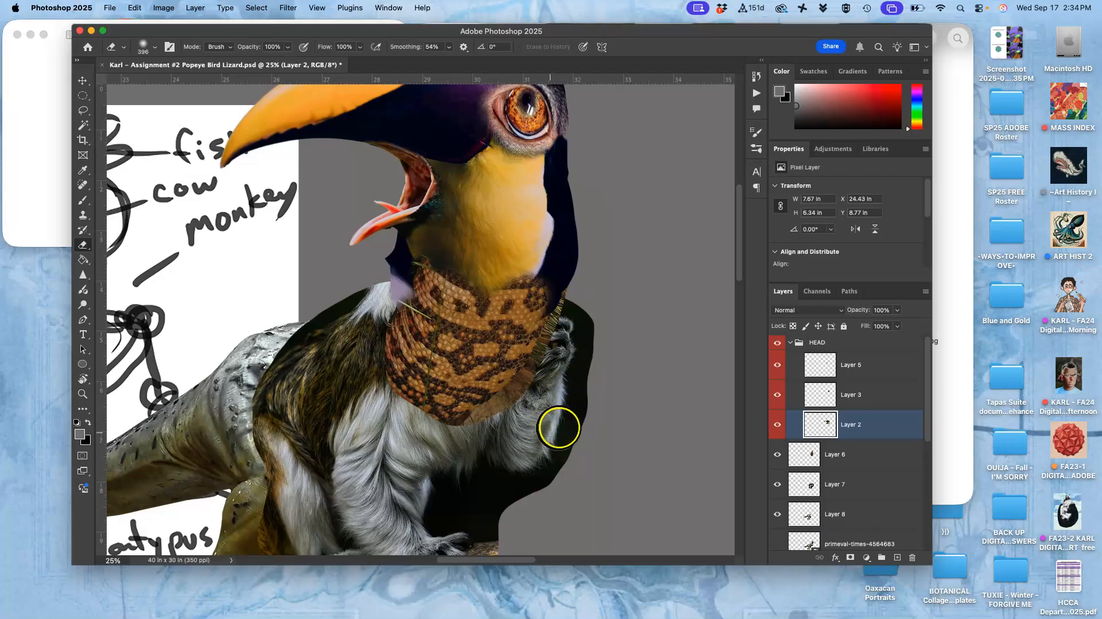
Shift the gila monster neck on Layer 6 from orange toward a greenish yellow with Color Balance
left_click(827, 458)
left_click(164, 8)
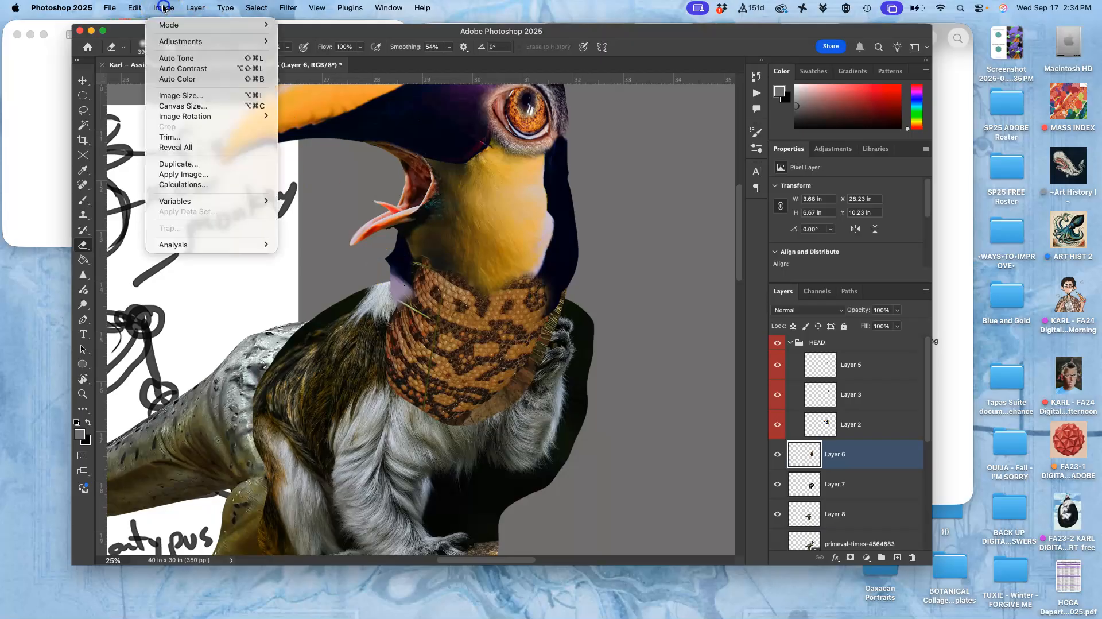
mouse_move(178, 42)
left_click(345, 108)
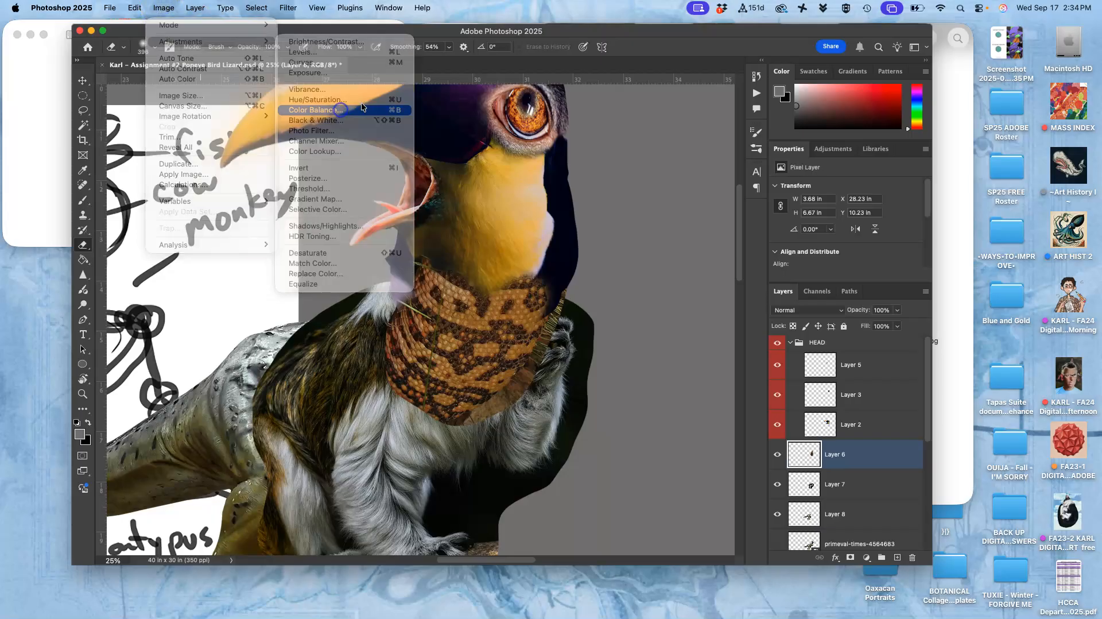
left_click_drag(773, 198, 762, 228)
left_click(887, 177)
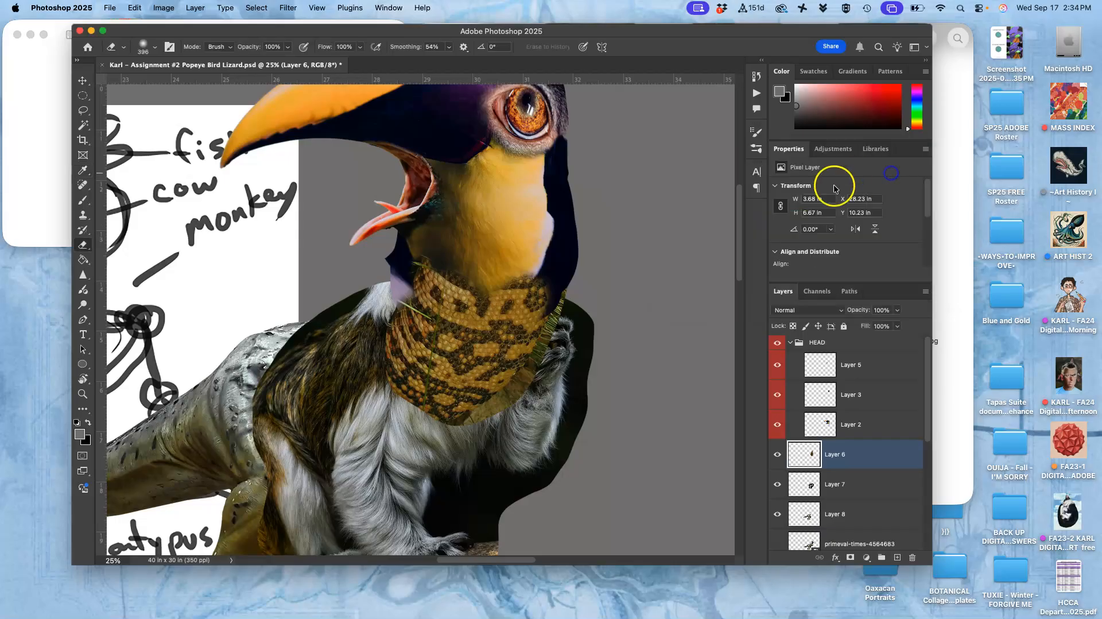
Fine-tune the hue, saturation and lightness of Layer 6's gila monster neck with Hue/Saturation
left_click(167, 9)
mouse_move(207, 41)
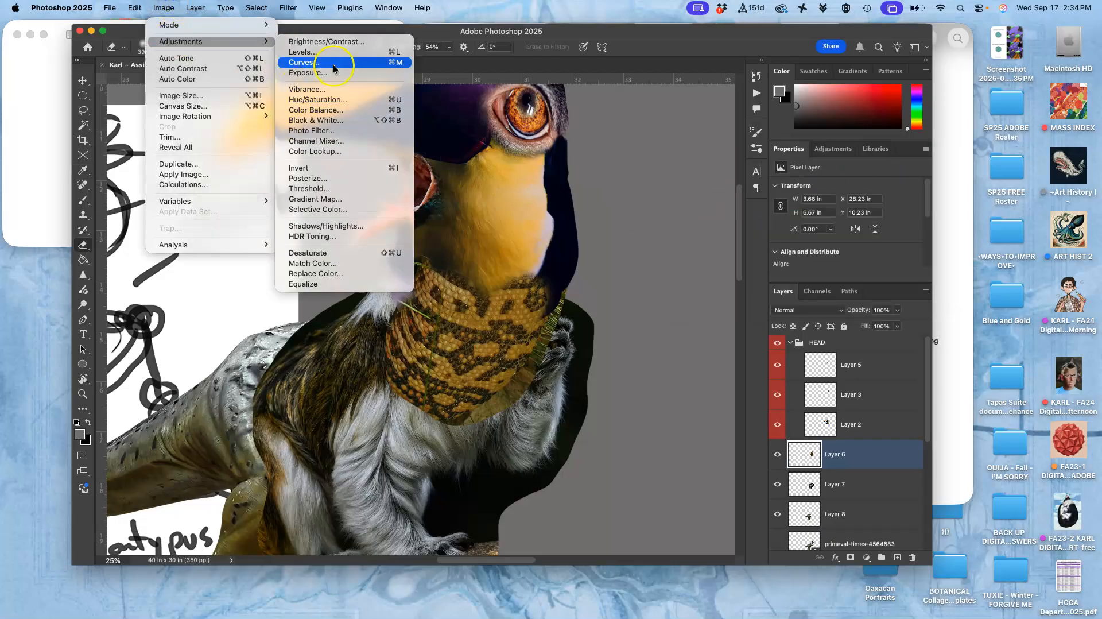
left_click(338, 101)
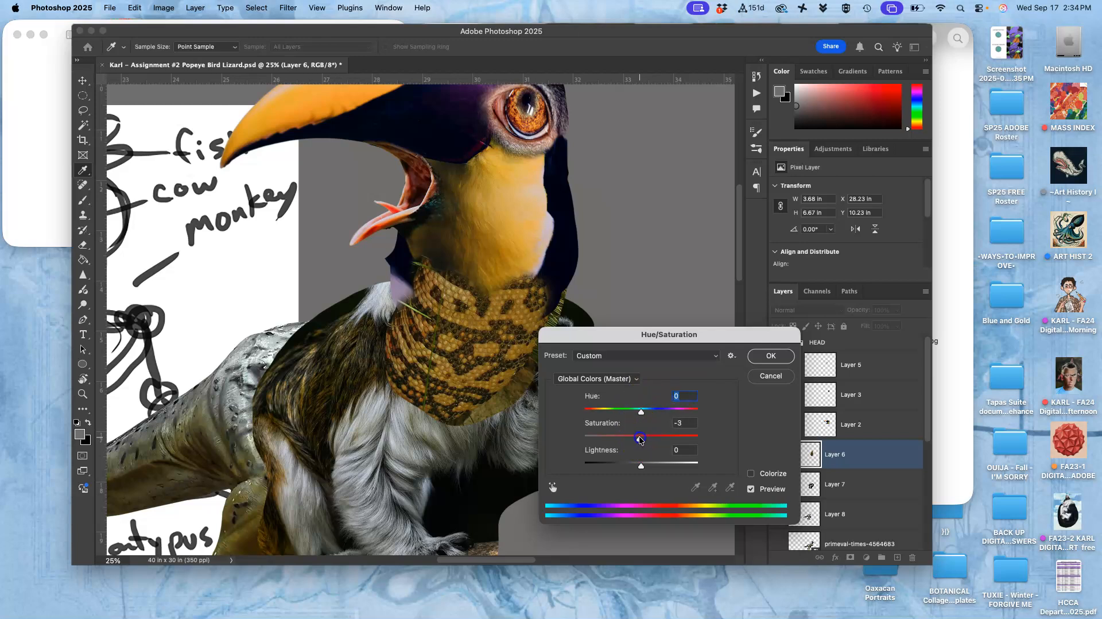
left_click_drag(646, 411, 651, 413)
left_click_drag(645, 467, 643, 470)
left_click(772, 357)
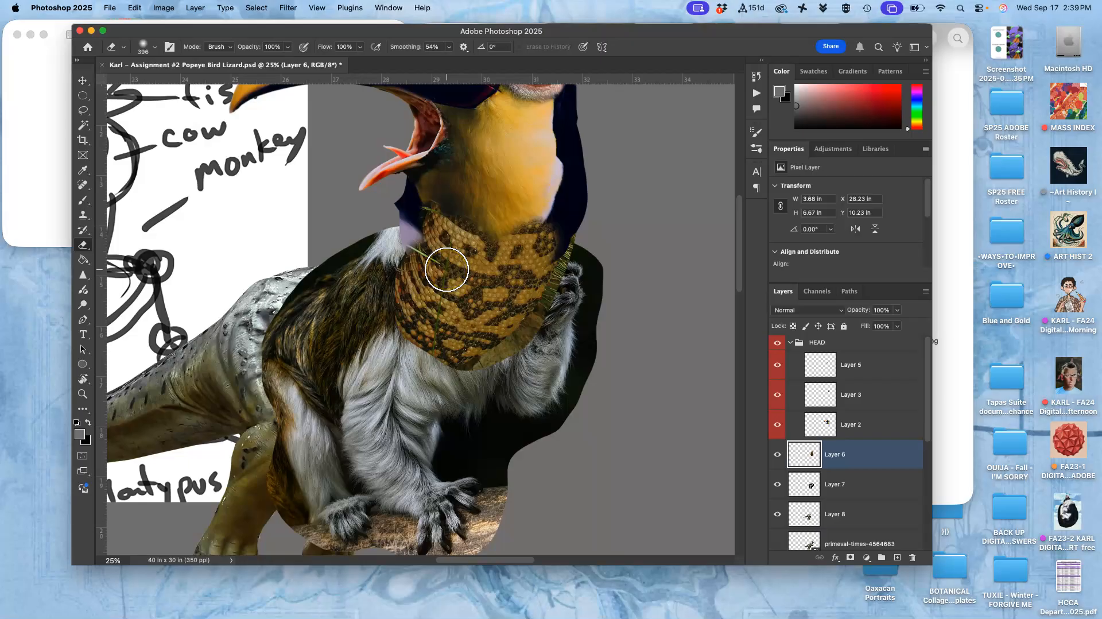
Activate the Burn tool for Layer 6 and set its range to Midtones
left_click(82, 305)
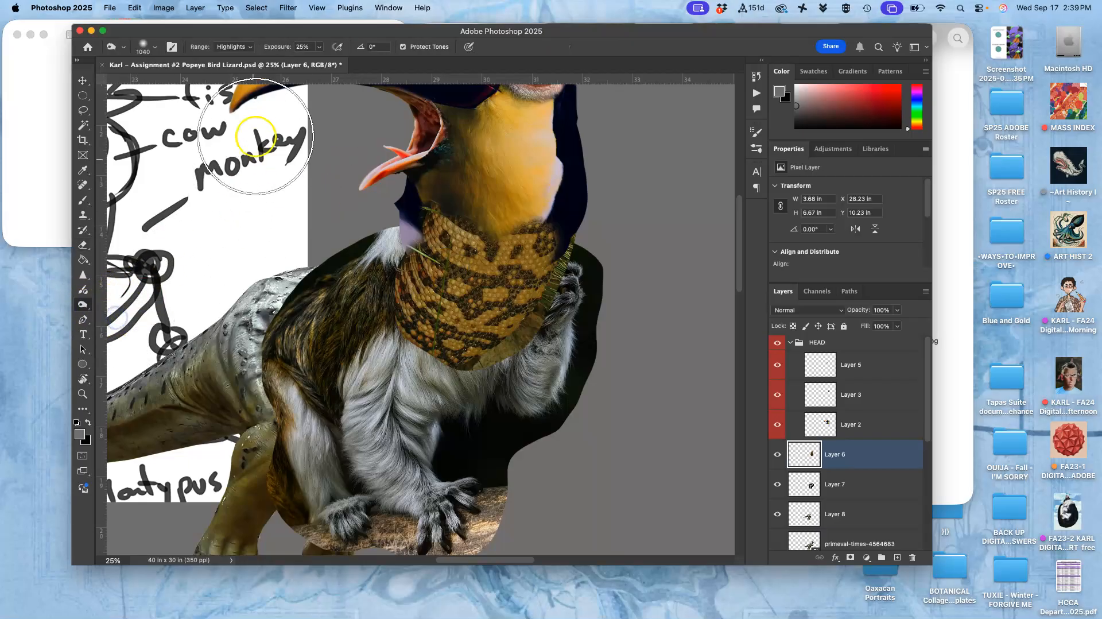
left_click(229, 46)
left_click(233, 35)
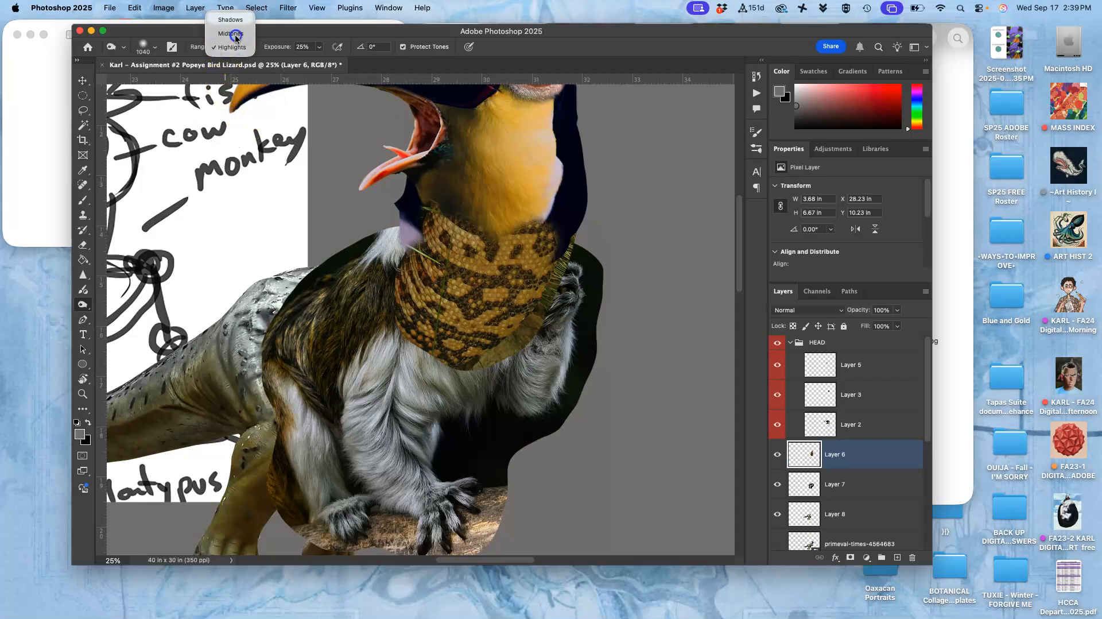